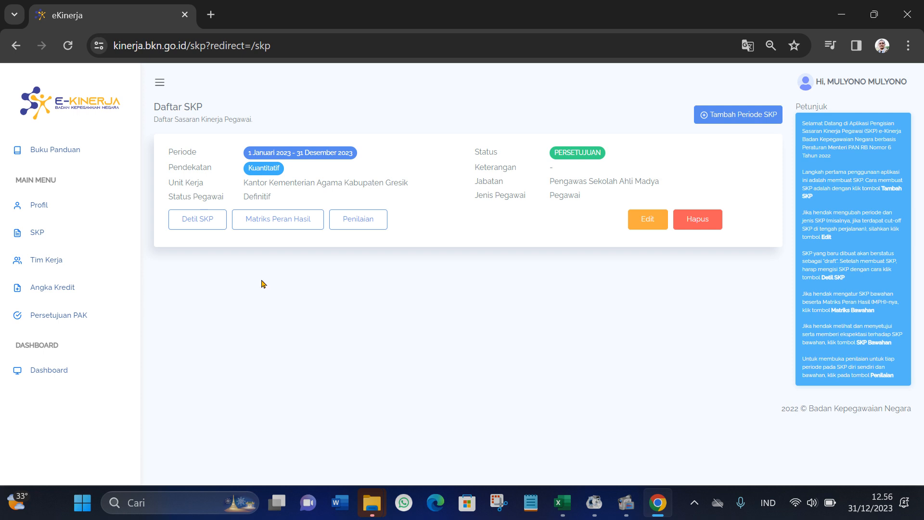
Open the Penilaian page of the SKP for 1 Januari 2023 - 31 Desember 2023.
click(60, 235)
click(367, 224)
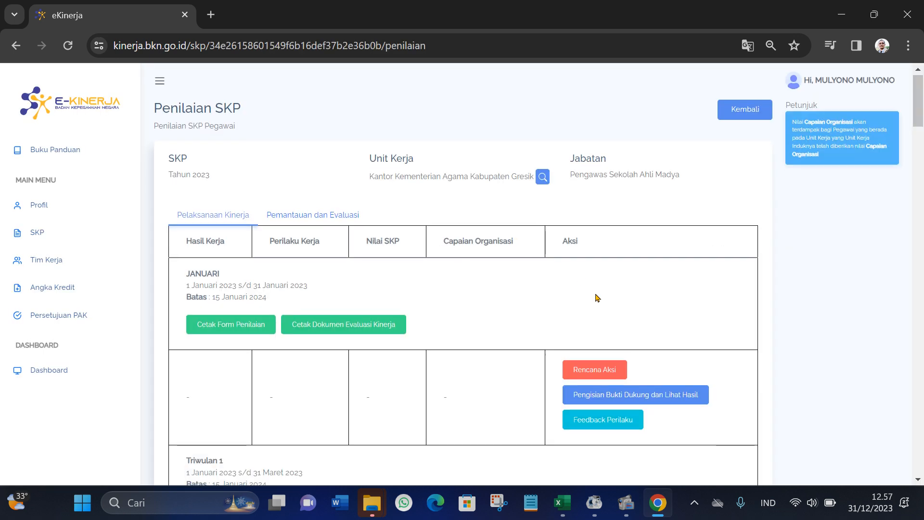
Examine the monthly, quarterly and annual assessment periods on the Penilaian SKP page and their available actions.
scroll(598, 301, down, 10)
scroll(605, 303, down, 20)
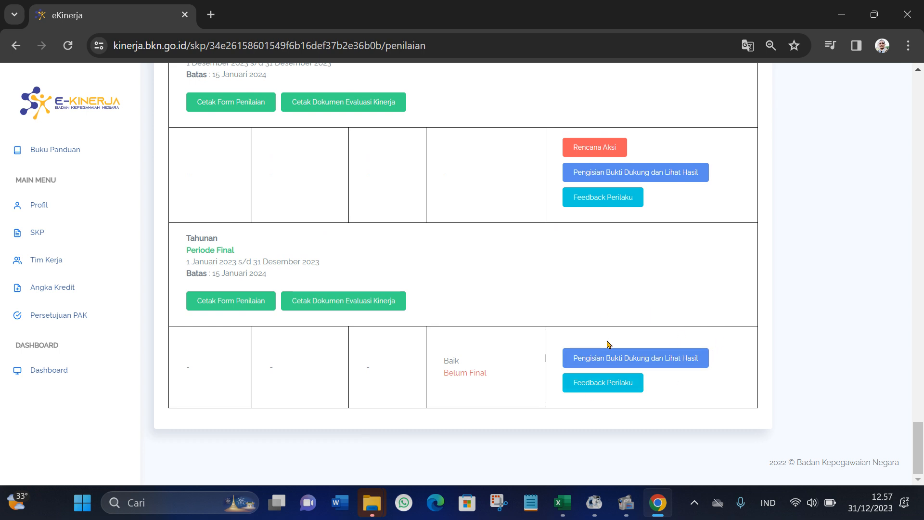
scroll(625, 303, up, 2)
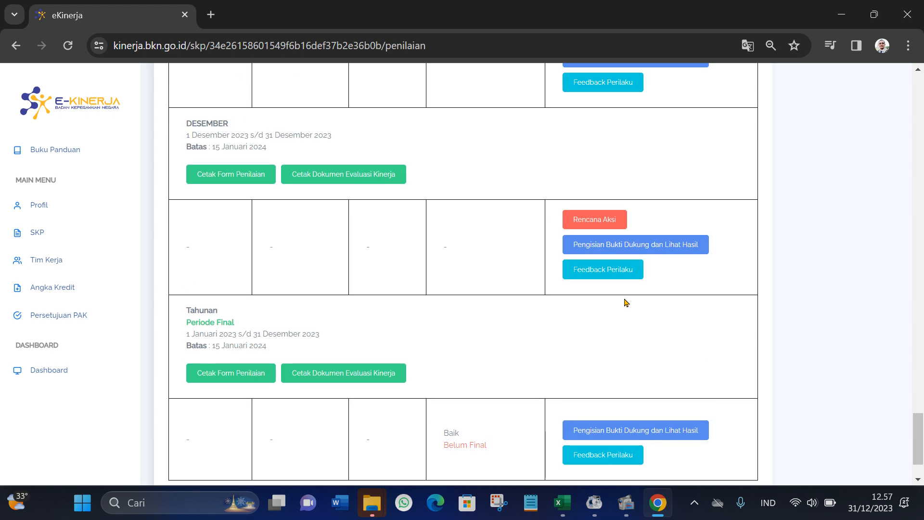
scroll(626, 302, up, 2)
scroll(625, 302, up, 3)
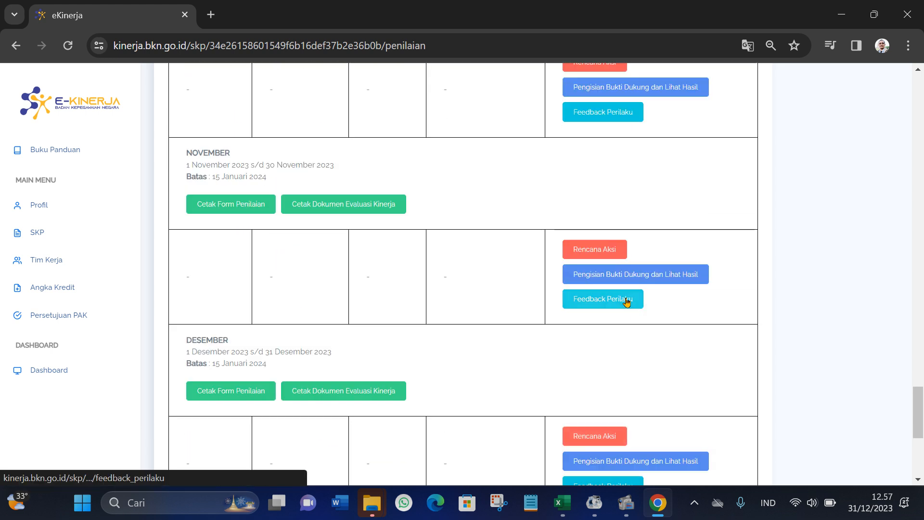
scroll(625, 301, up, 2)
scroll(626, 301, up, 3)
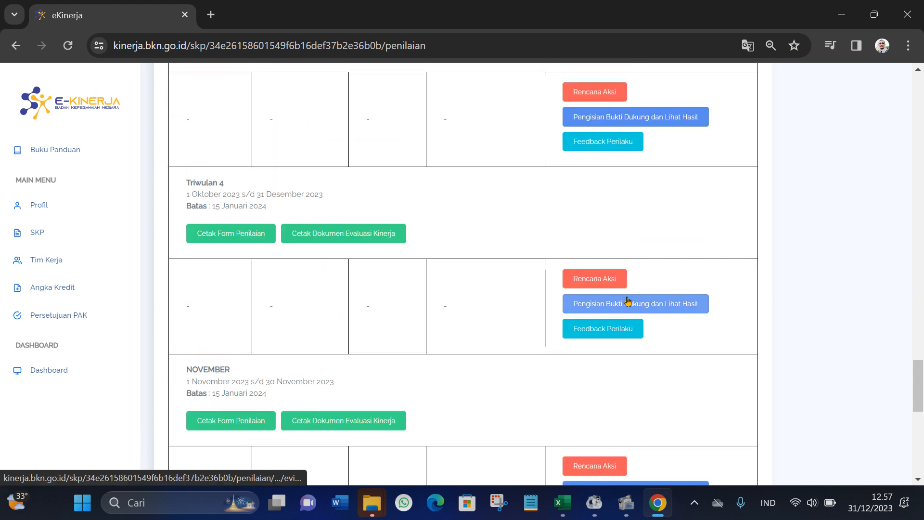
scroll(233, 152, up, 5)
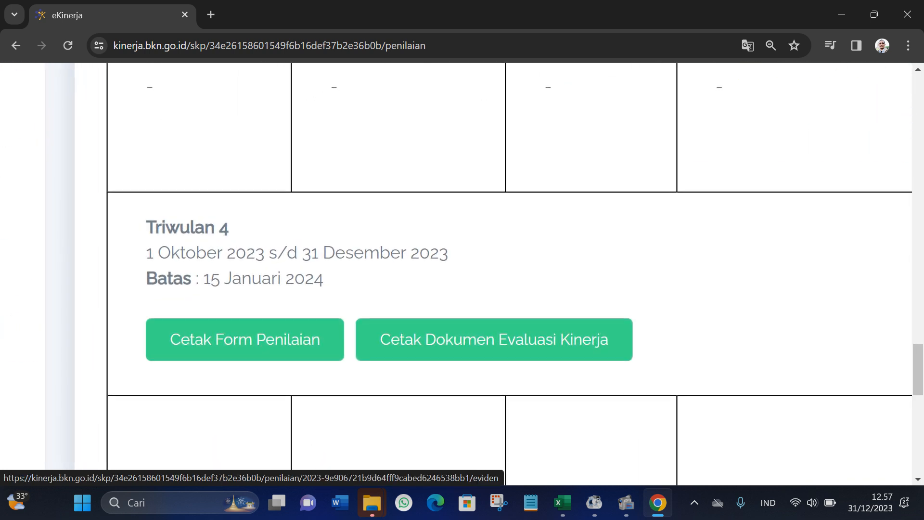
scroll(279, 178, down, 5)
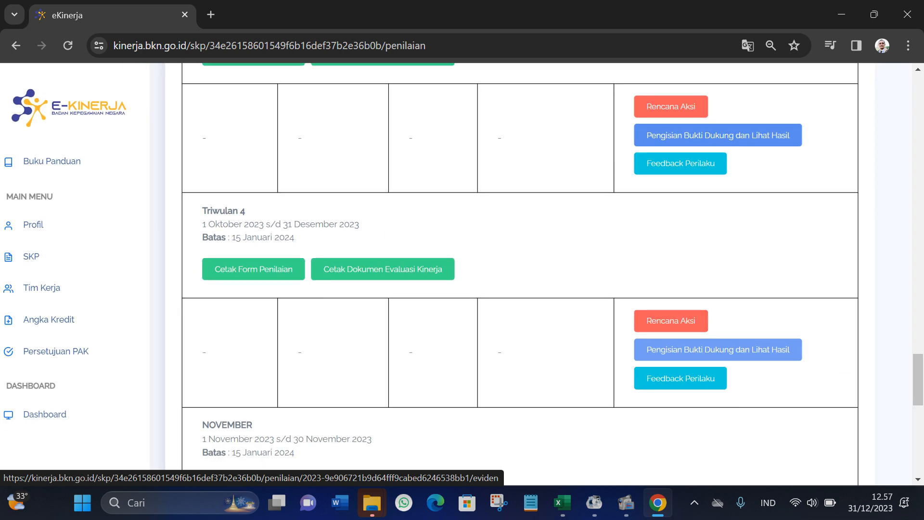
scroll(373, 308, down, 2)
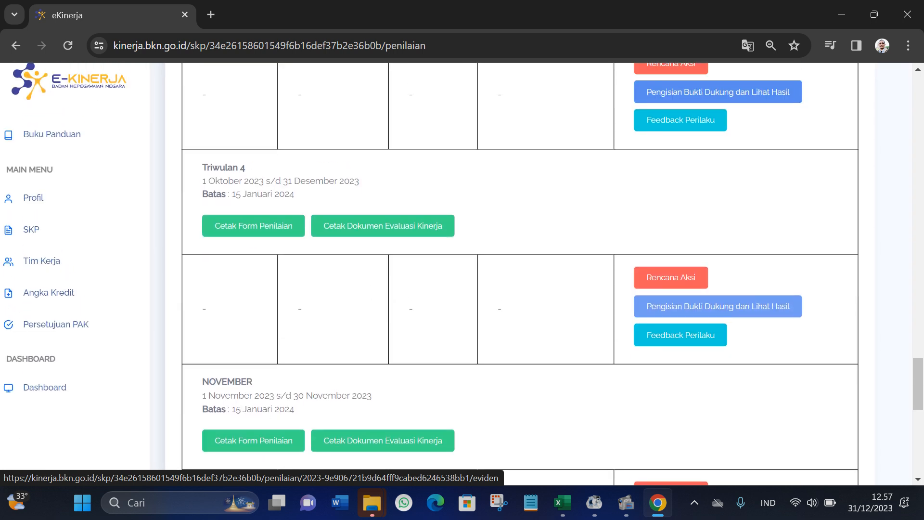
scroll(298, 219, up, 3)
scroll(304, 144, down, 3)
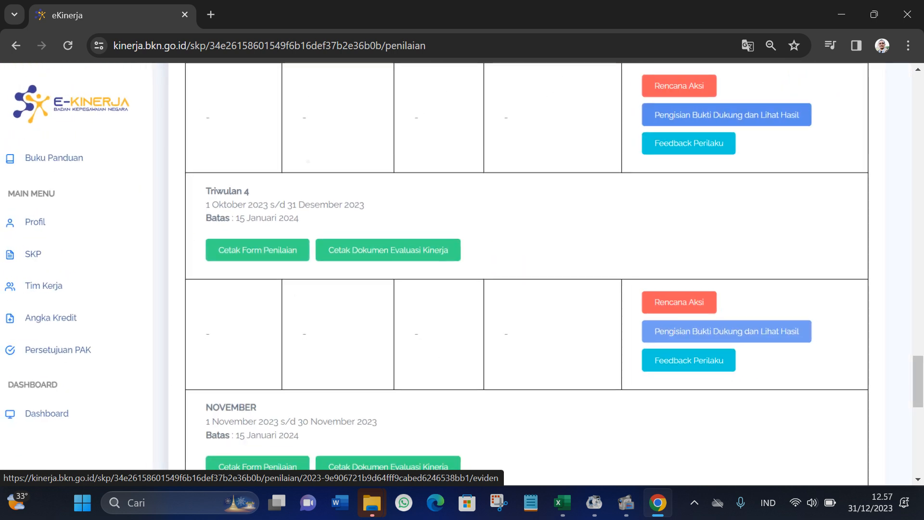
scroll(295, 321, right, 3)
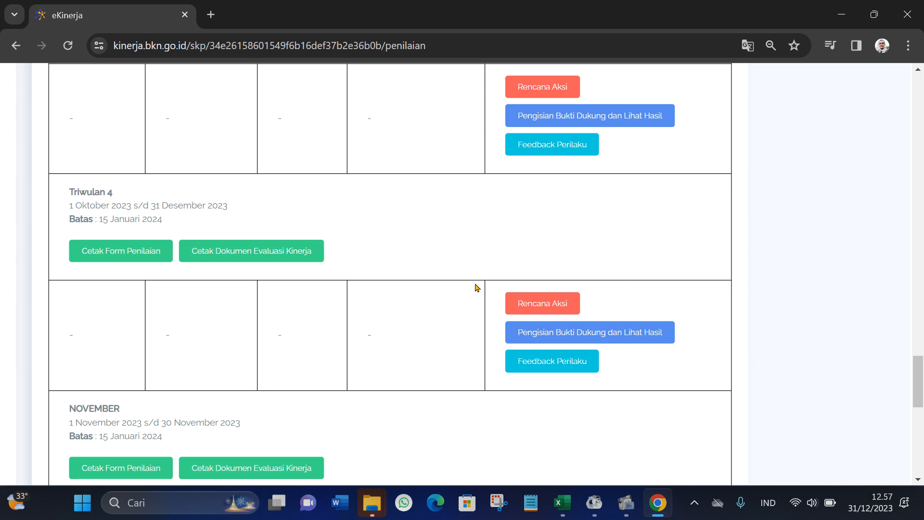
Open the Rencana Aksi page for the Triwulan 4 period, 1 Oktober 2023 to 31 Desember 2023.
scroll(506, 353, down, 2)
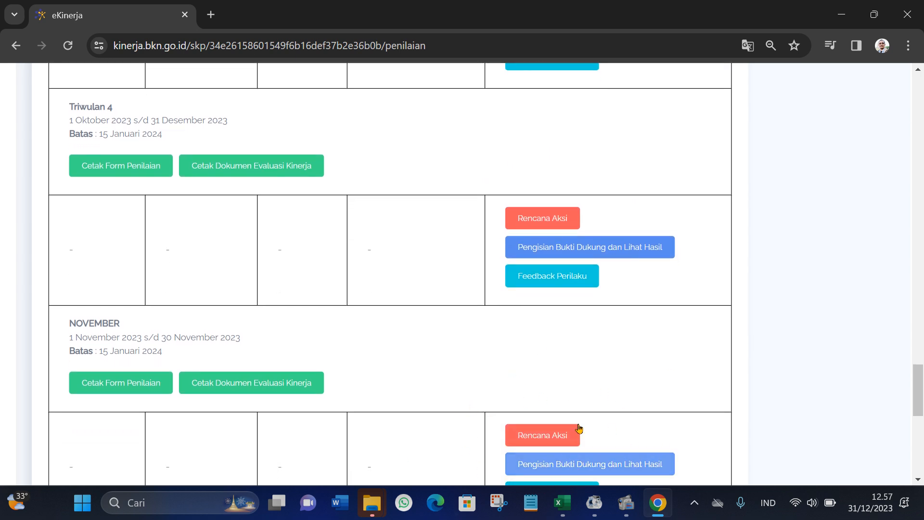
scroll(579, 427, up, 2)
scroll(510, 358, down, 3)
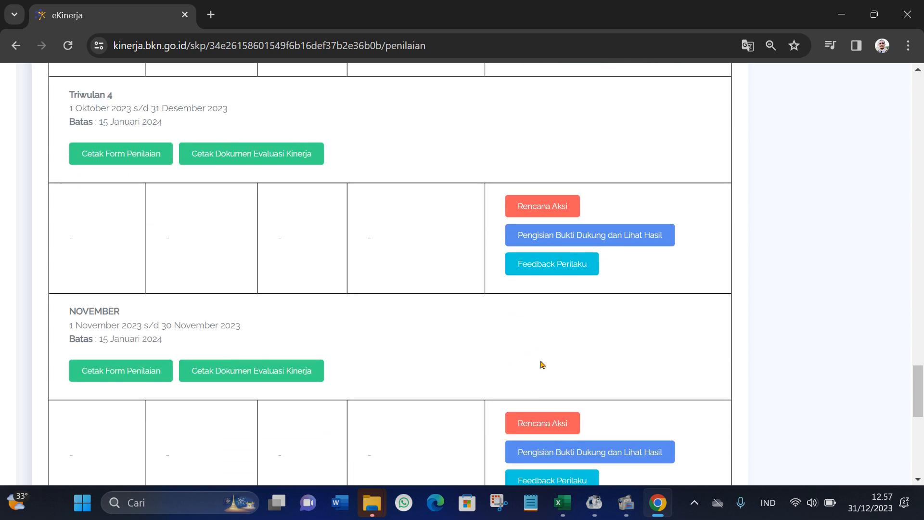
scroll(543, 382, down, 1)
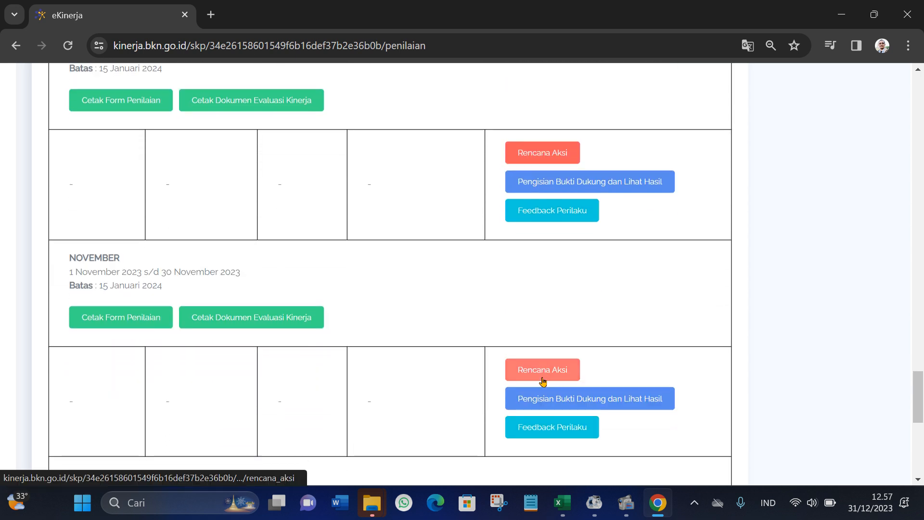
scroll(543, 370, down, 4)
scroll(542, 371, up, 6)
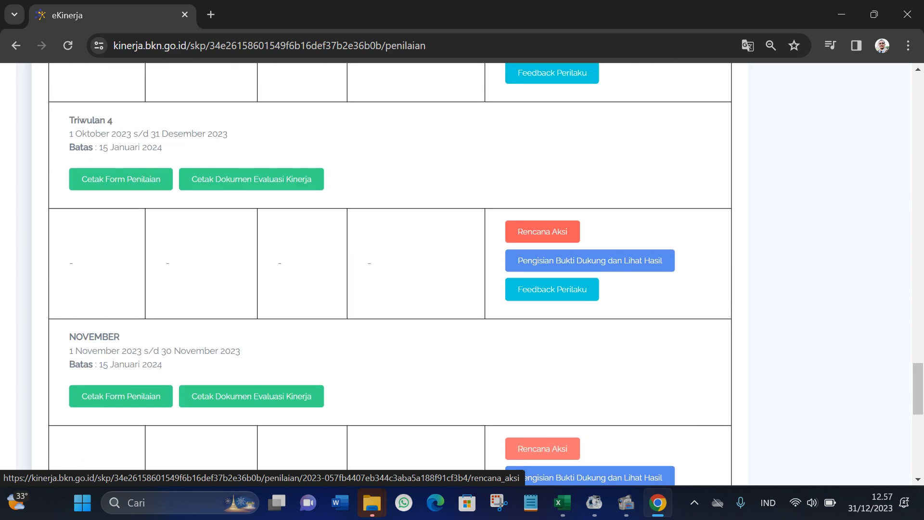
scroll(543, 370, up, 1)
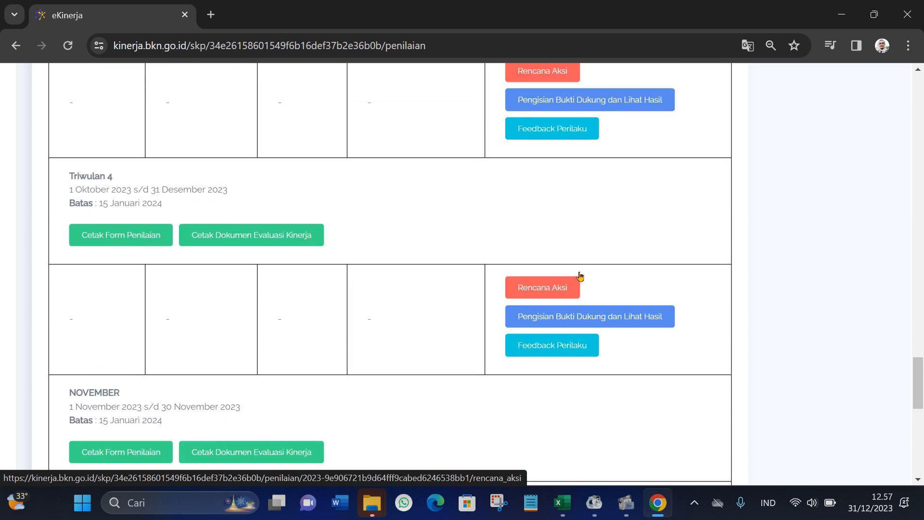
click(549, 290)
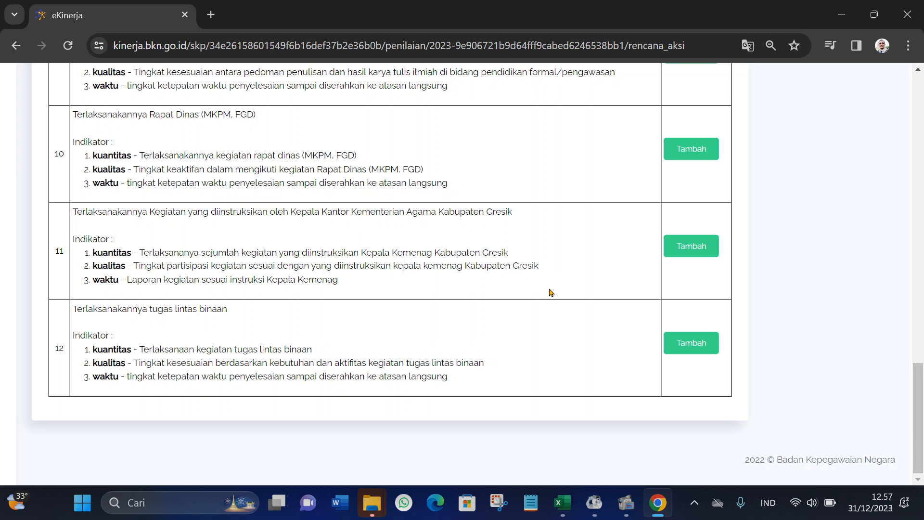
Review the employee details and the Rencana Hasil Kerja entries with their kuantitas, kualitas and waktu indicators for Triwulan 4.
scroll(466, 290, up, 20)
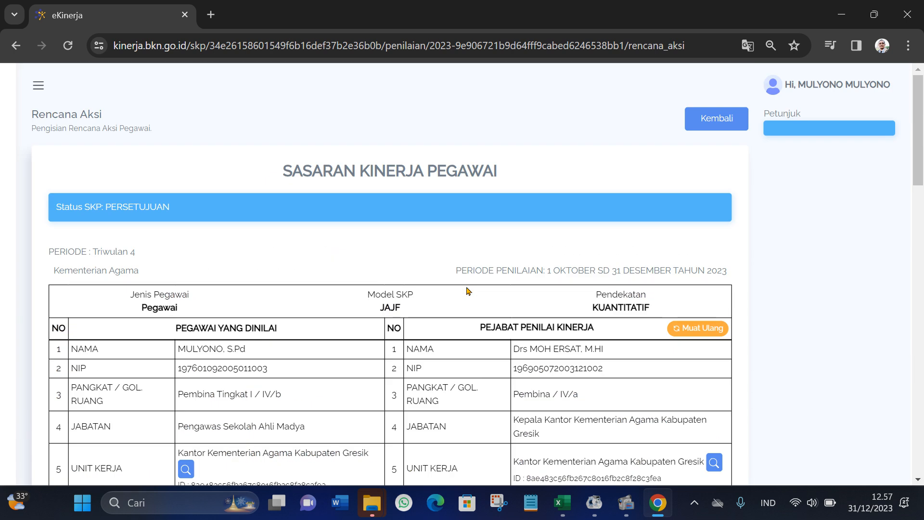
scroll(469, 291, down, 7)
scroll(241, 284, up, 2)
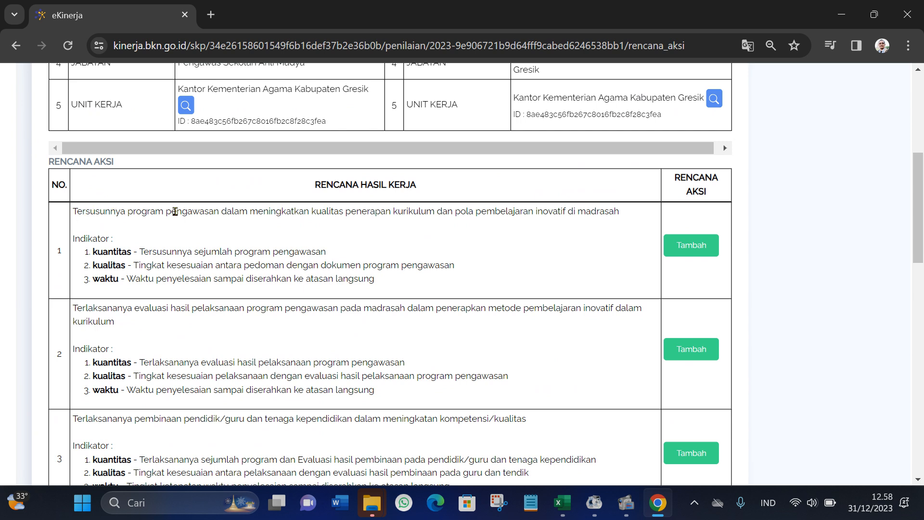
scroll(186, 212, down, 3)
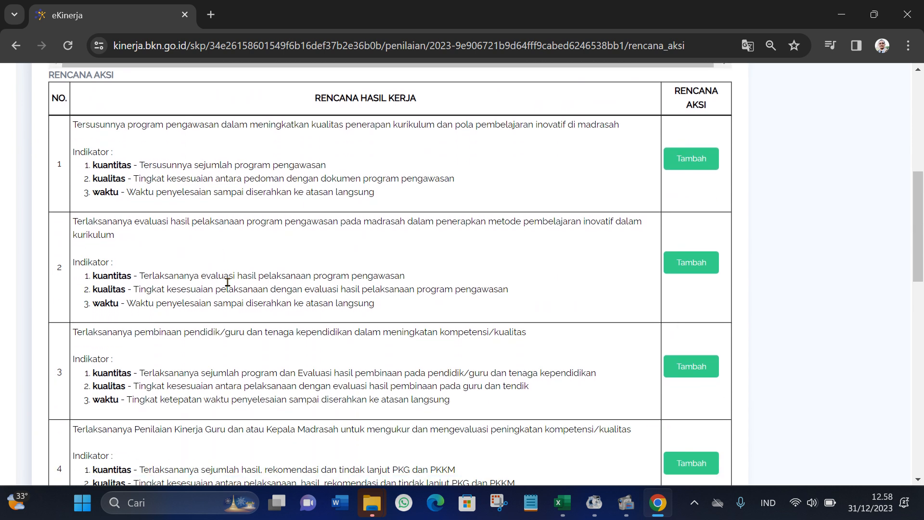
scroll(229, 361, down, 4)
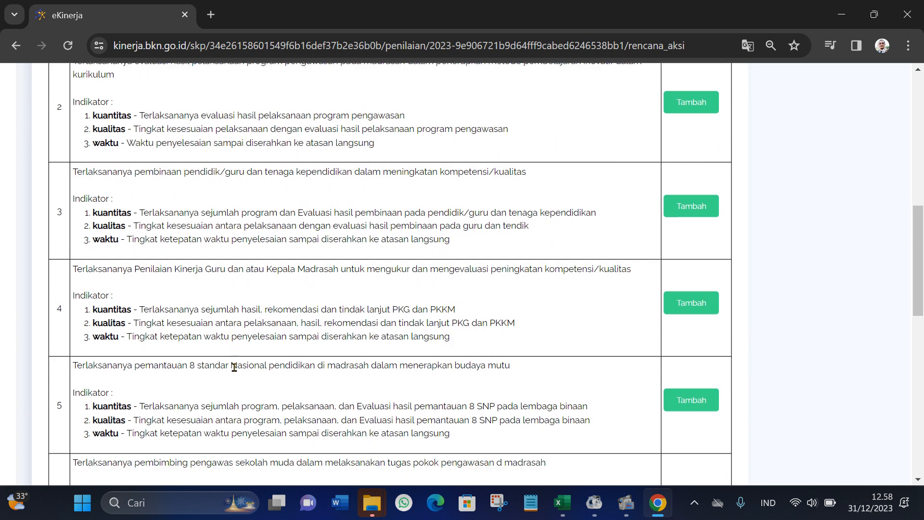
scroll(256, 362, down, 3)
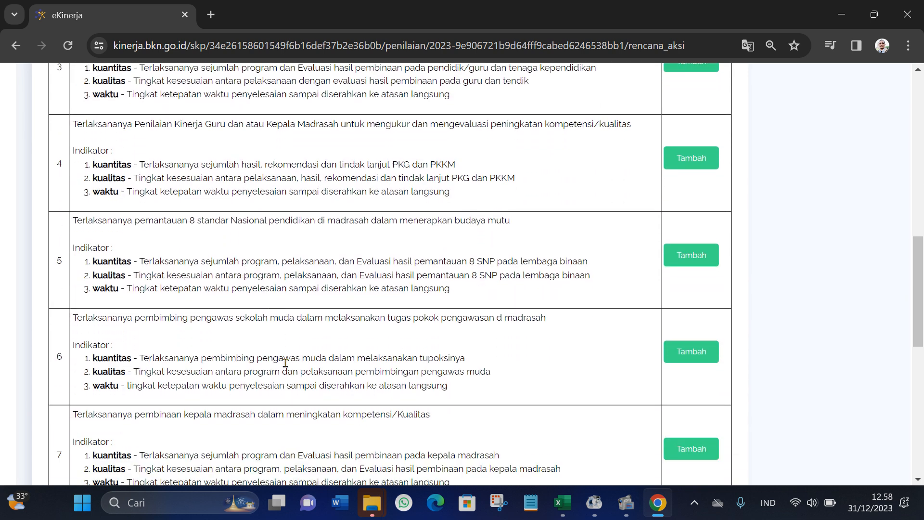
scroll(320, 374, down, 3)
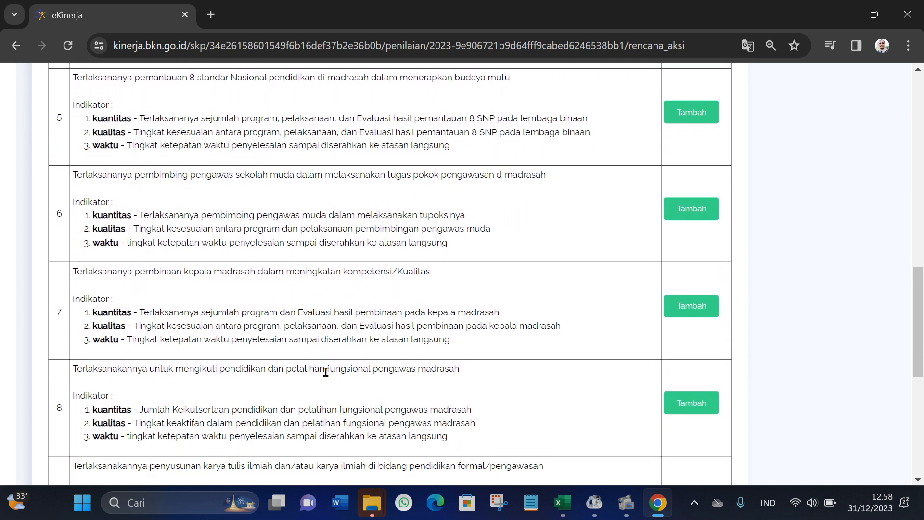
scroll(375, 368, down, 1)
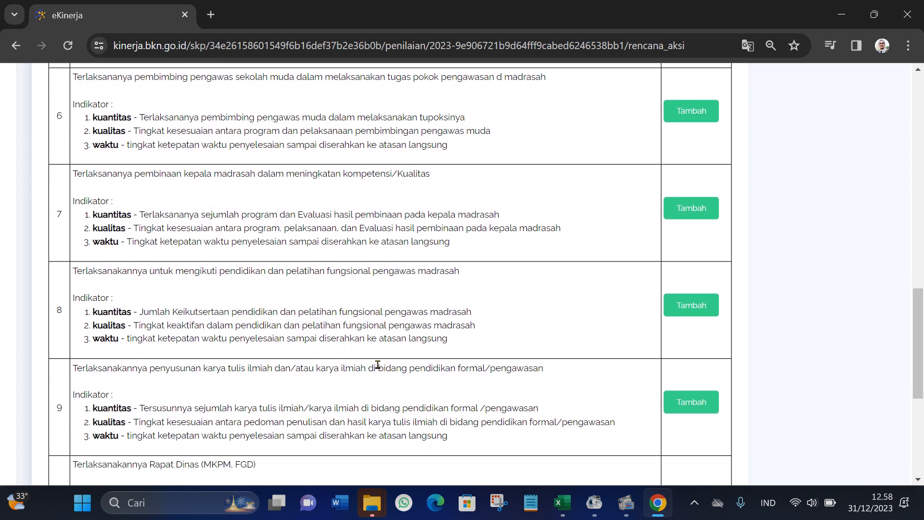
scroll(509, 300, up, 2)
scroll(509, 301, up, 15)
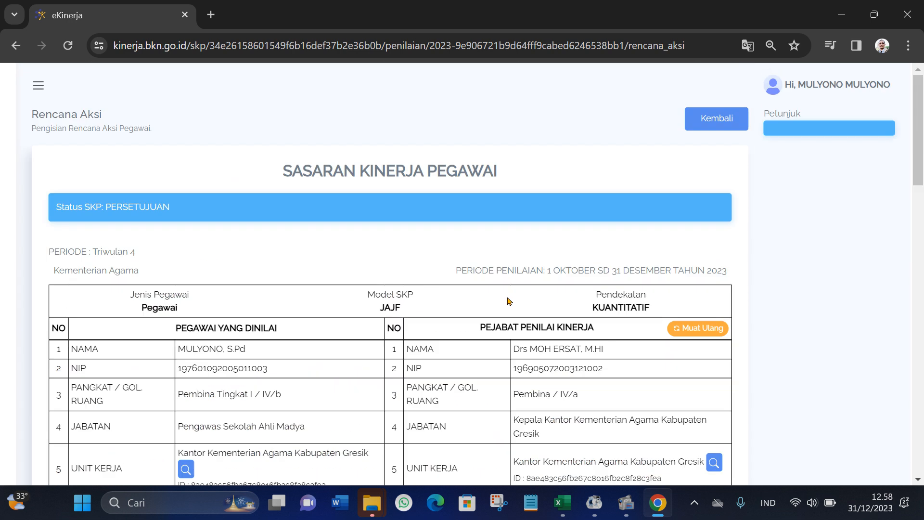
scroll(506, 301, down, 2)
scroll(472, 364, down, 3)
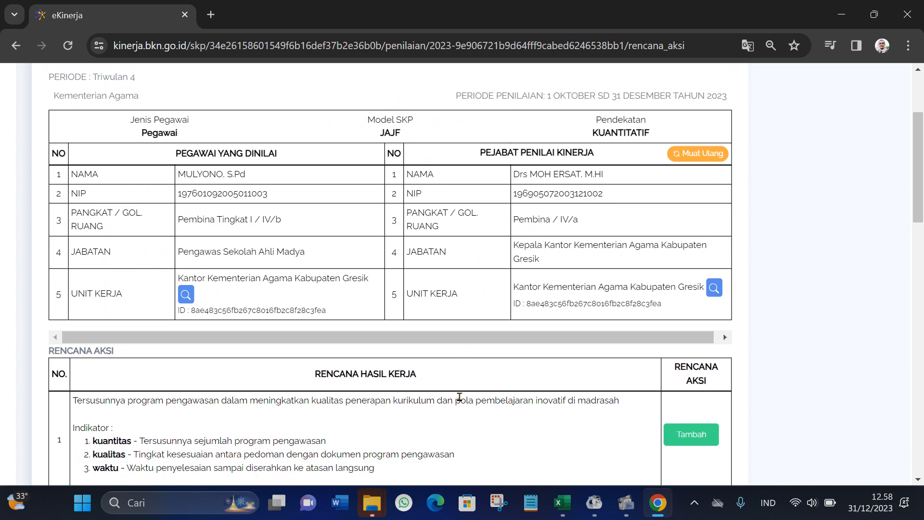
scroll(457, 403, down, 6)
scroll(457, 397, up, 9)
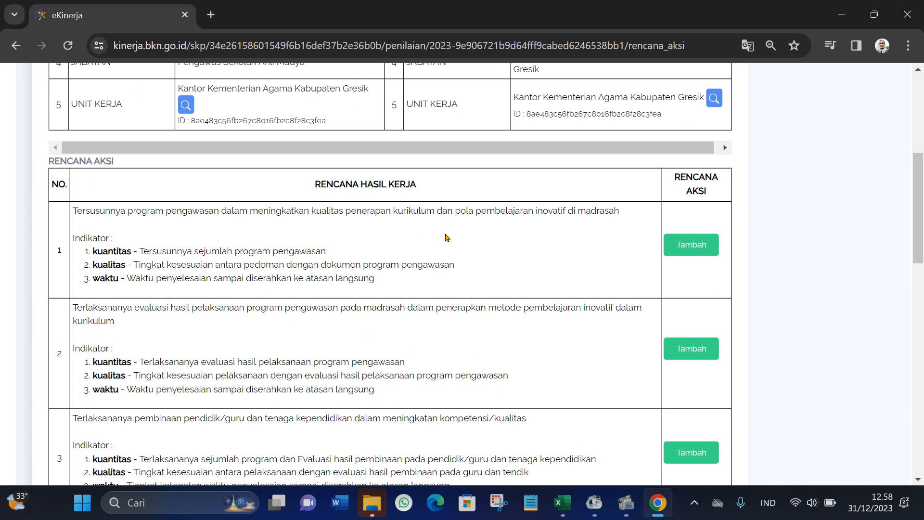
Switch to the SKP 2023 workbook in Excel and examine the Rencana Hasil Kerja column on the Triwulanan sheet.
click(562, 503)
click(384, 274)
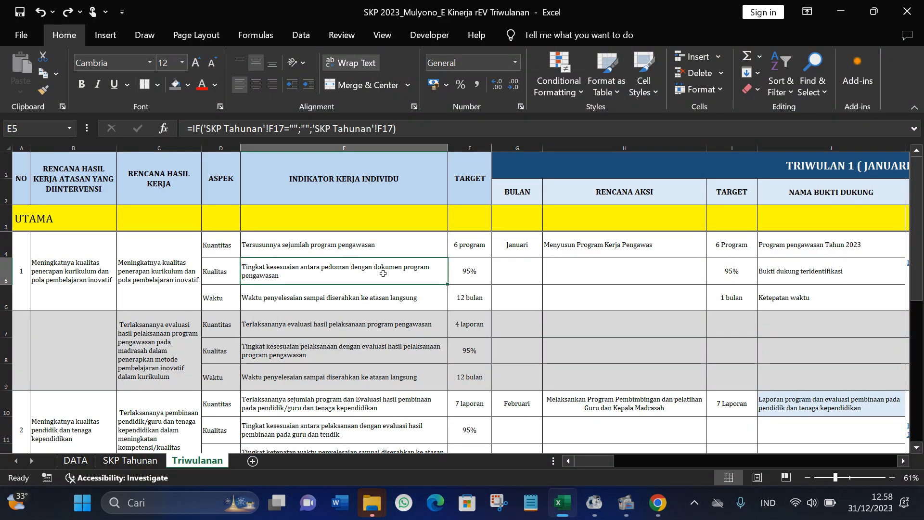
key(Left)
key(Left)
key(Left)
key(Left)
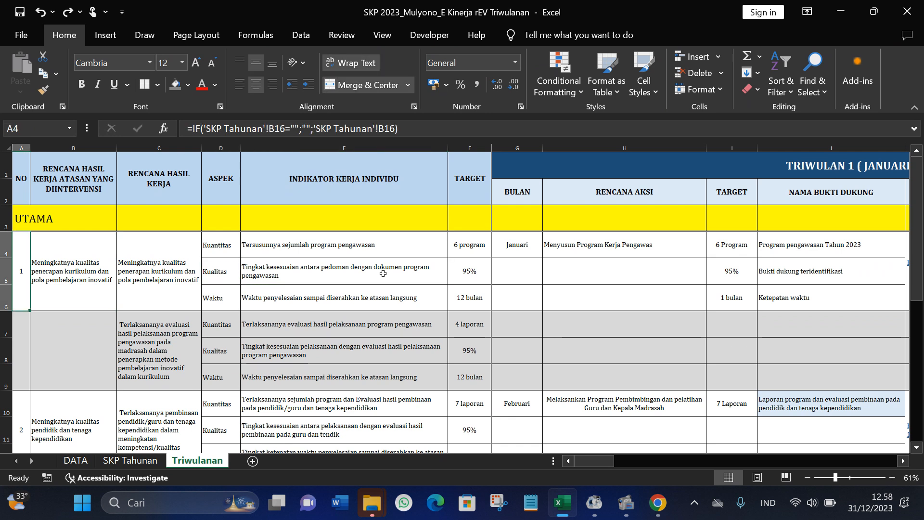
click(166, 237)
mouse_move(167, 307)
mouse_down()
mouse_move(171, 449)
mouse_move(175, 412)
mouse_up()
scroll(283, 323, up, 8)
scroll(283, 324, up, 2)
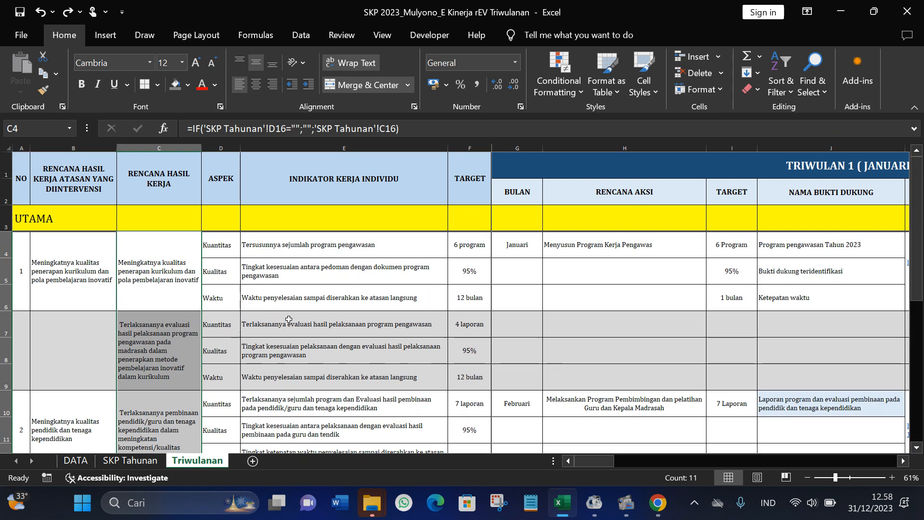
Examine work plan 1's indicator and its Triwulan 1 month, Rencana Aksi, target, supporting evidence and link cells.
click(427, 244)
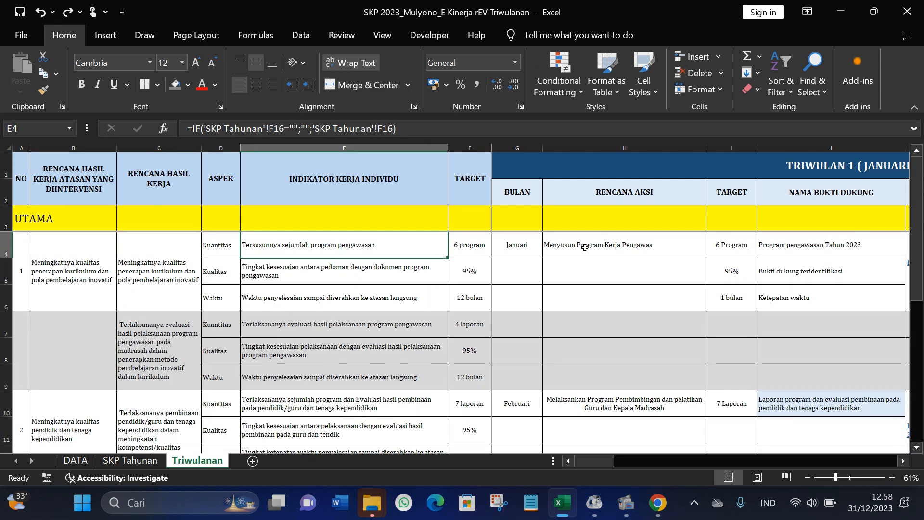
click(599, 247)
click(525, 241)
drag(637, 256, 814, 290)
click(665, 261)
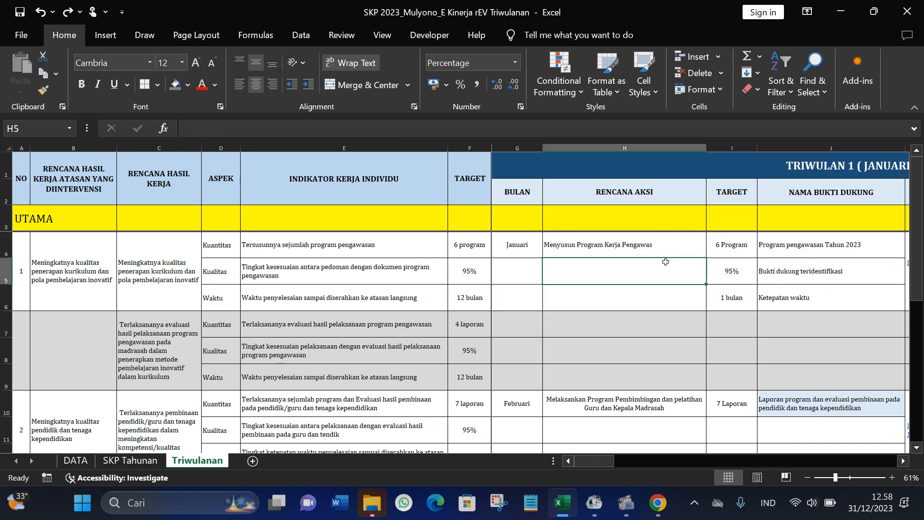
key(Right)
key(Right)
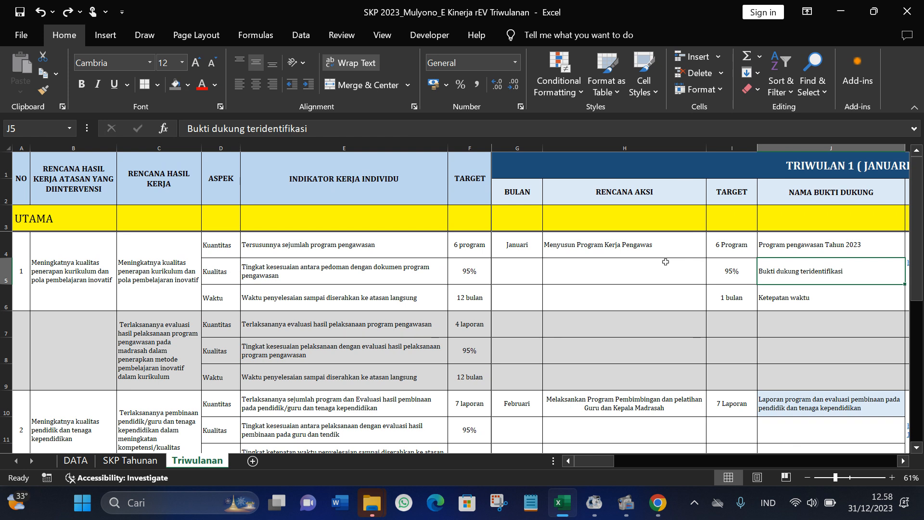
key(Right)
key(Left)
key(Right)
key(Right)
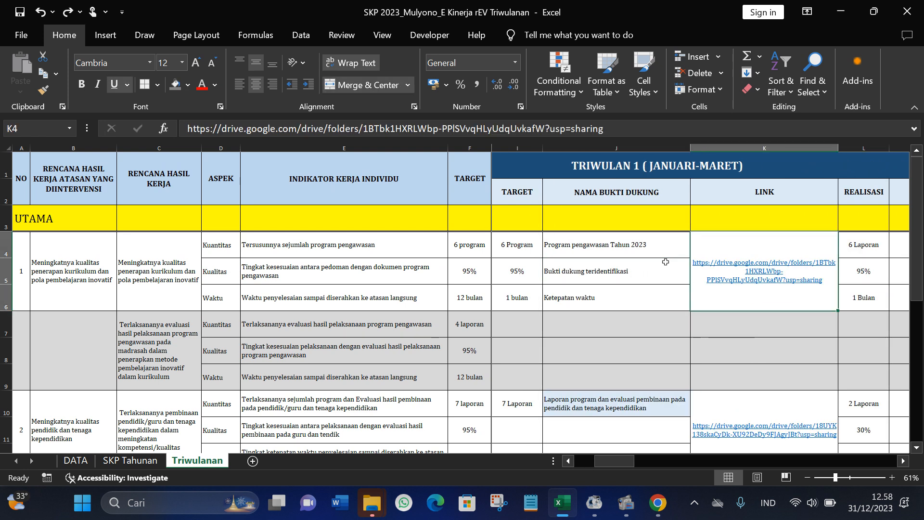
Look through the remaining Triwulan 1 columns and the Triwulan 2 and 3 sections across to the Triwulan 4 (Oktober-Desember) section.
key(Right)
key(Right)
key(Right)
key(Right)
key(Right)
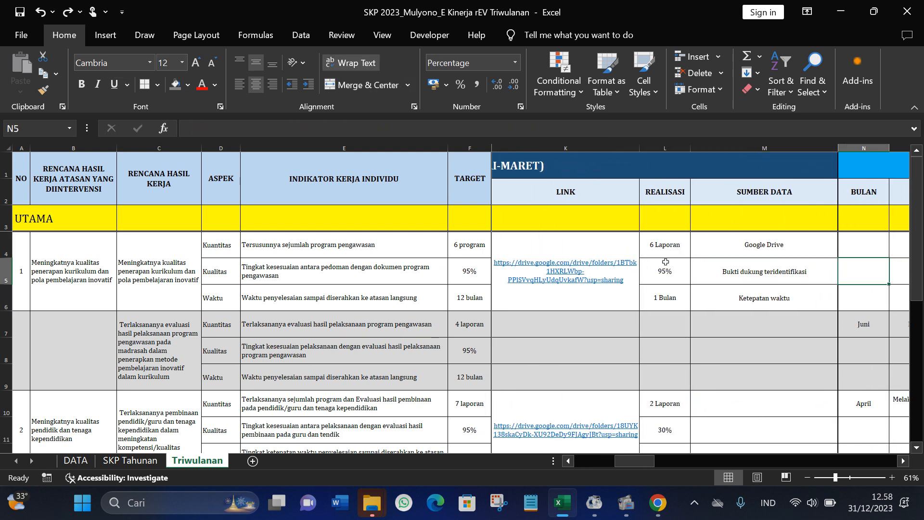
key(Right)
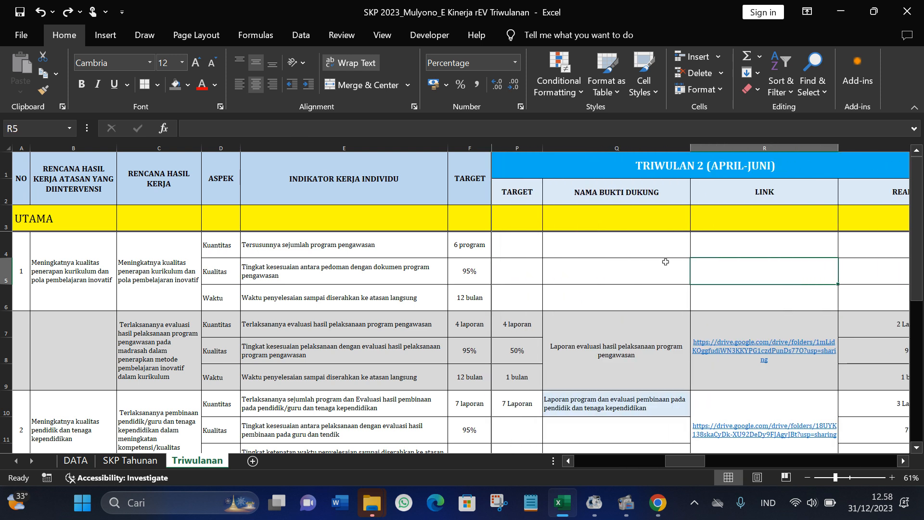
key(Right)
key(Right)
key(Right)
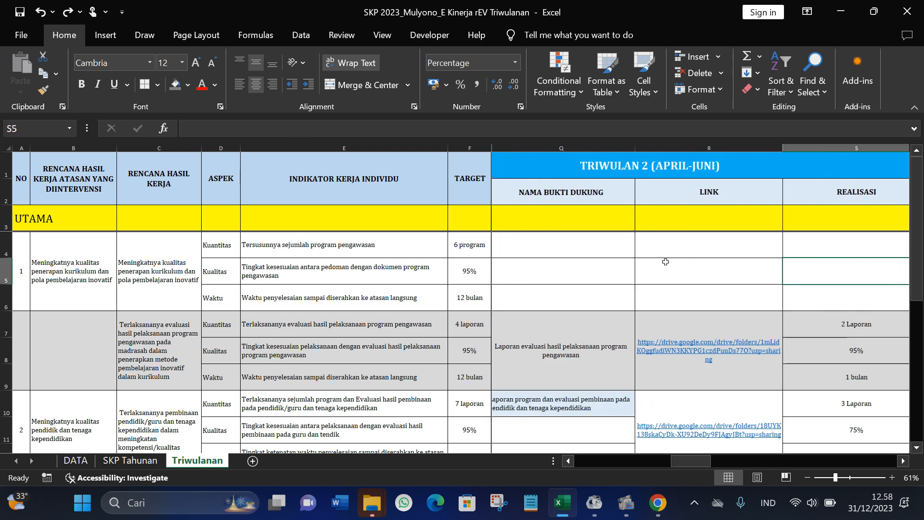
key(Right)
key(Right)
key(Right)
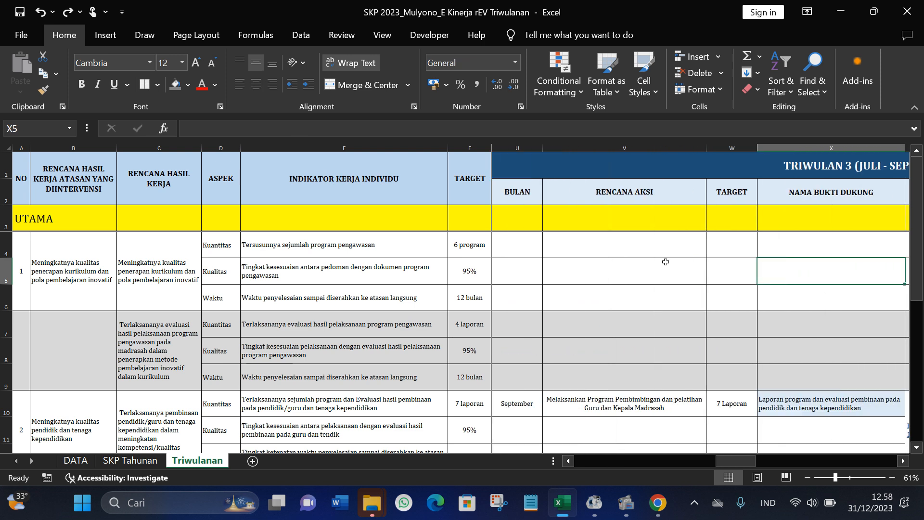
key(Right)
key(Right)
key(Right)
key(Right)
key(Right)
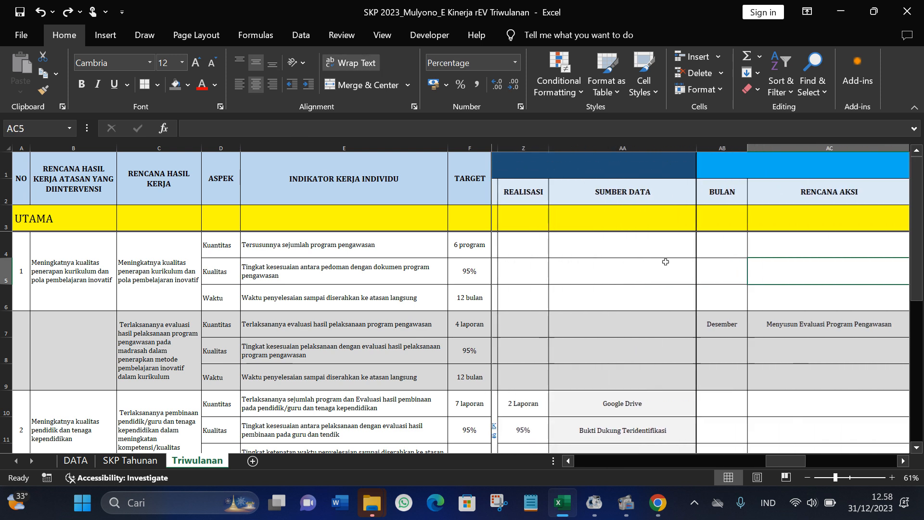
key(Right)
key(Right)
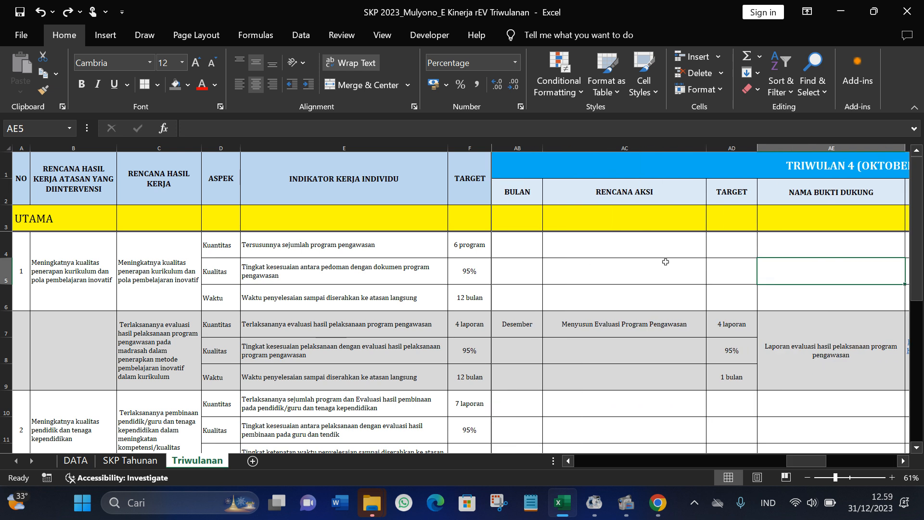
Clear the Triwulan 4 Bulan cell AB22 in the Kuantitas row of the pembimbing pengawas sekolah muda work plan.
scroll(860, 269, down, 1)
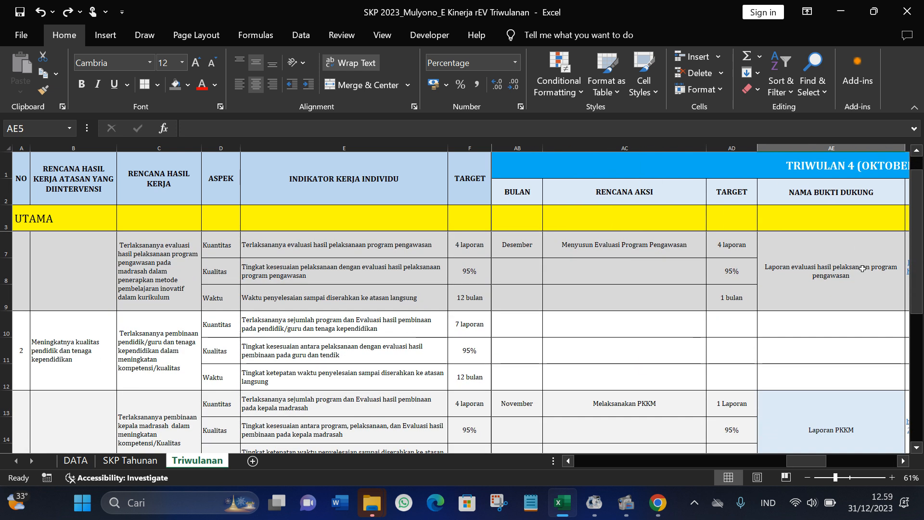
scroll(847, 268, up, 1)
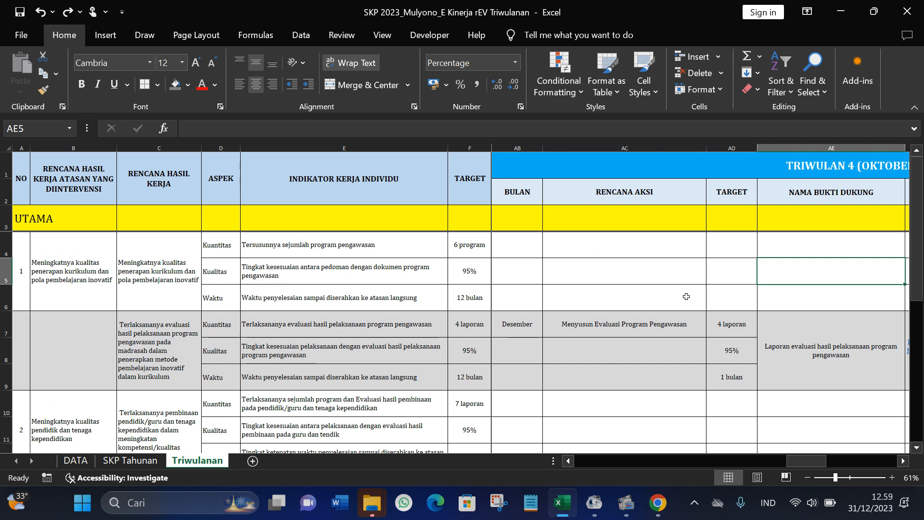
scroll(602, 292, down, 7)
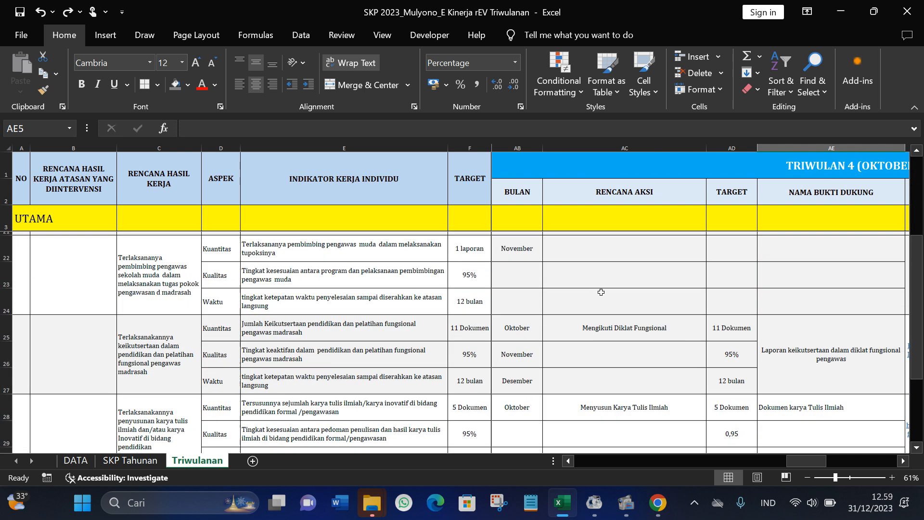
scroll(601, 292, up, 1)
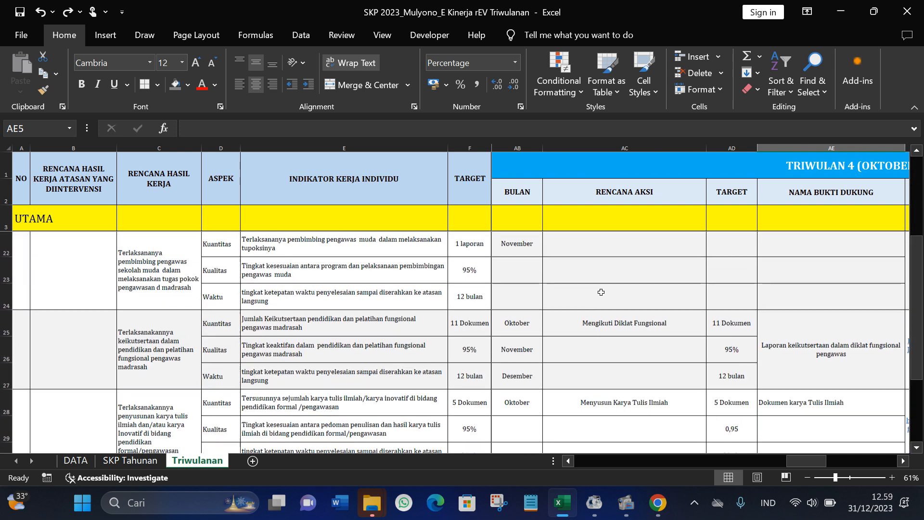
click(523, 247)
key(Delete)
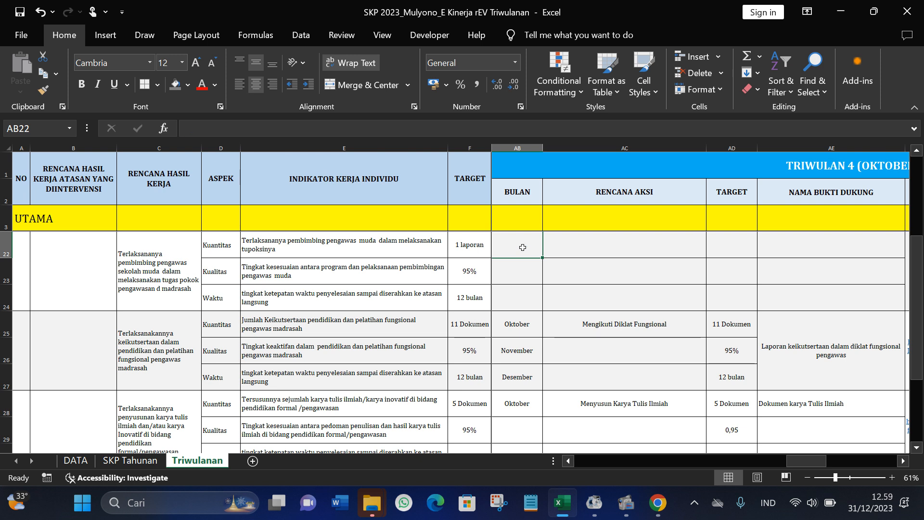
Examine the Triwulan 4 Bulan and Rencana Aksi cells of the work plan on evaluasi hasil pelaksanaan program pengawasan in row 7.
scroll(766, 329, down, 4)
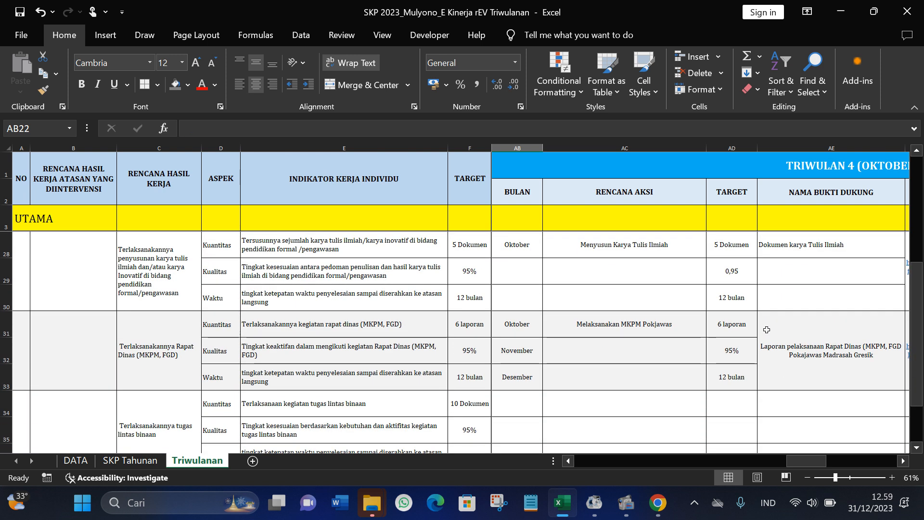
scroll(767, 330, up, 5)
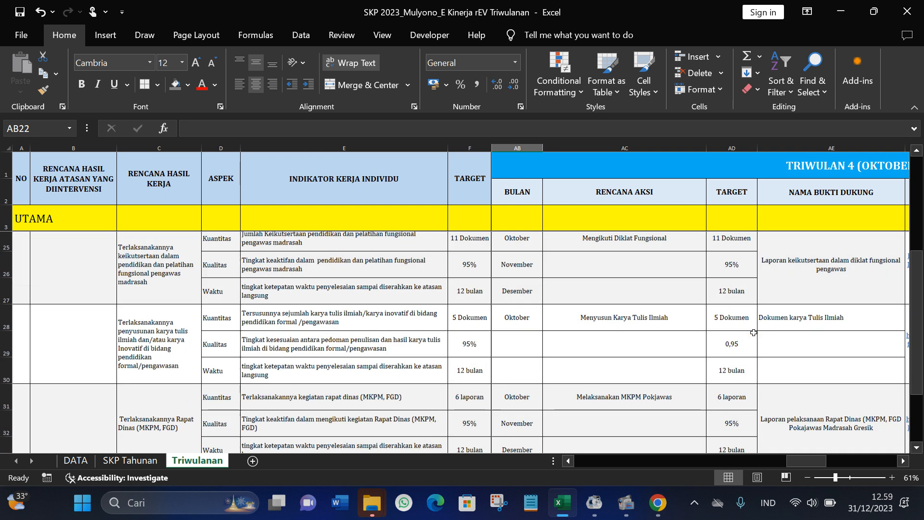
scroll(752, 332, up, 4)
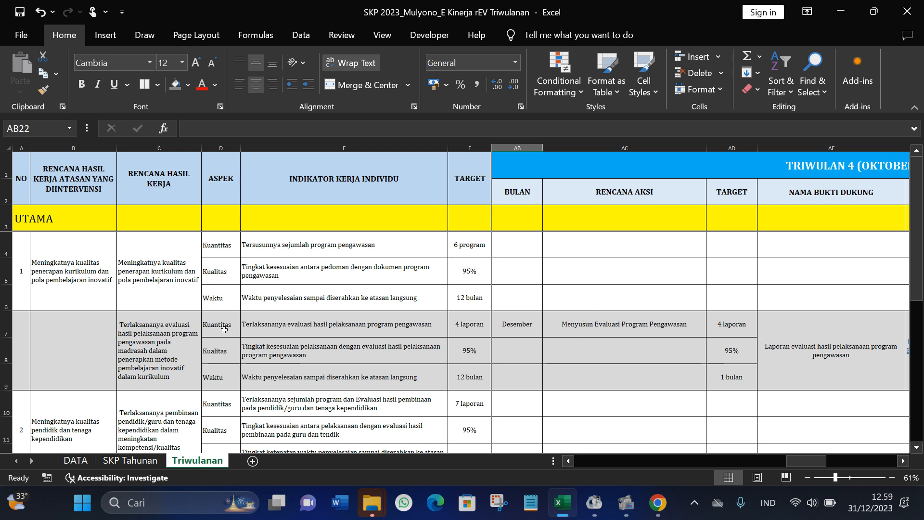
click(193, 344)
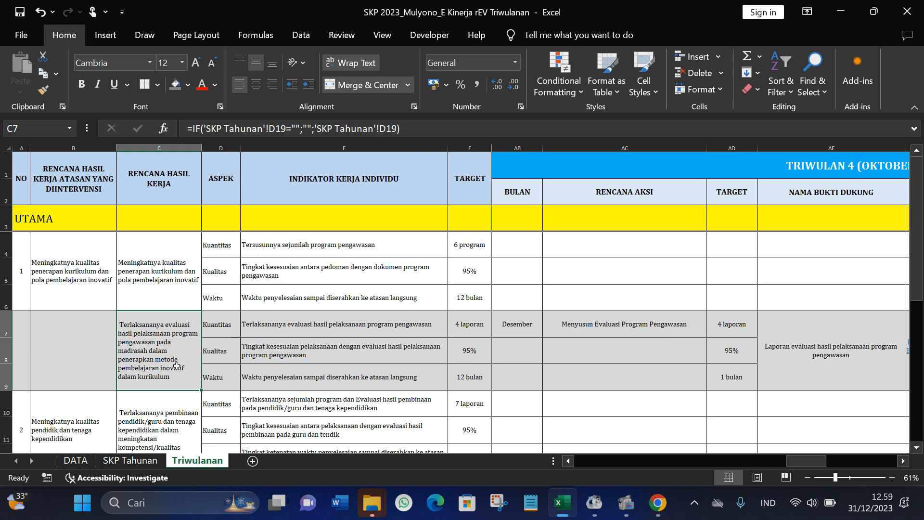
click(512, 329)
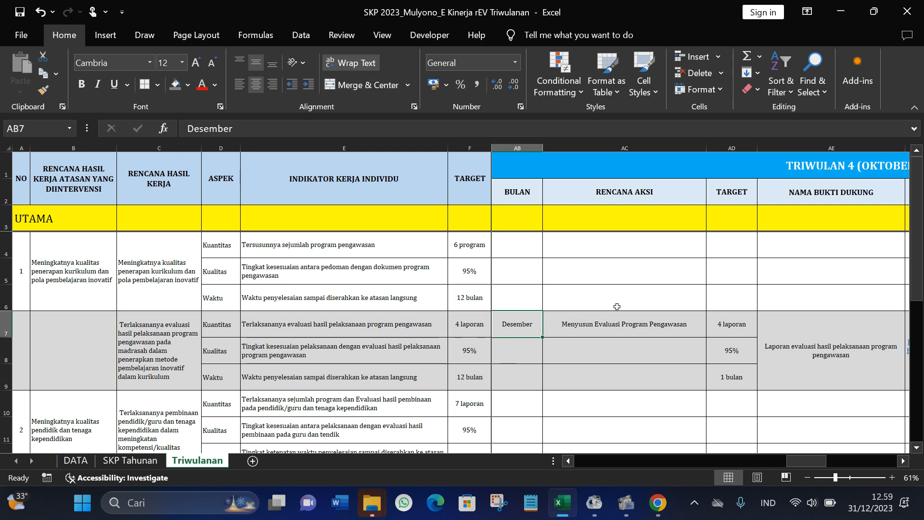
click(750, 171)
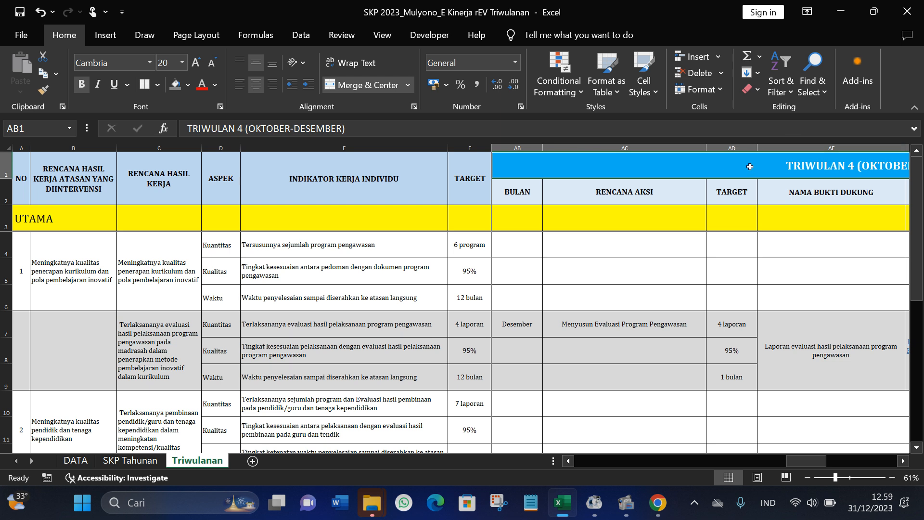
click(589, 331)
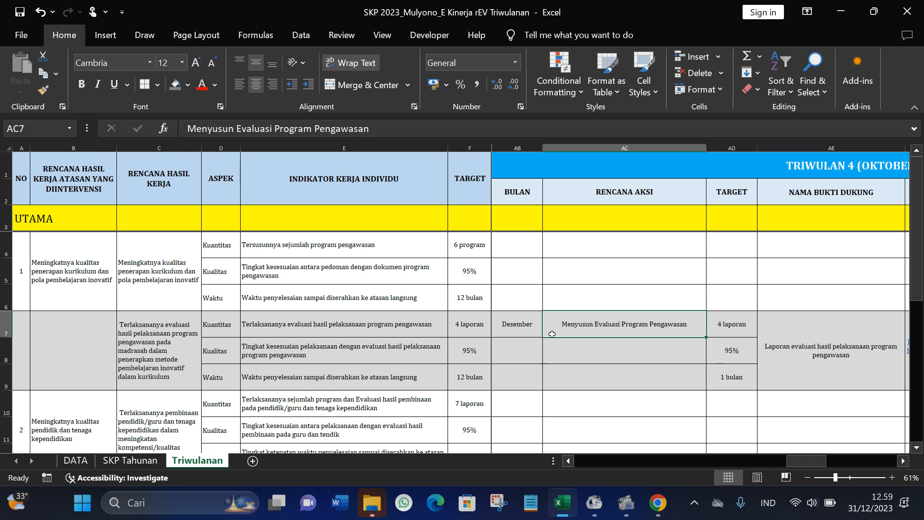
click(526, 326)
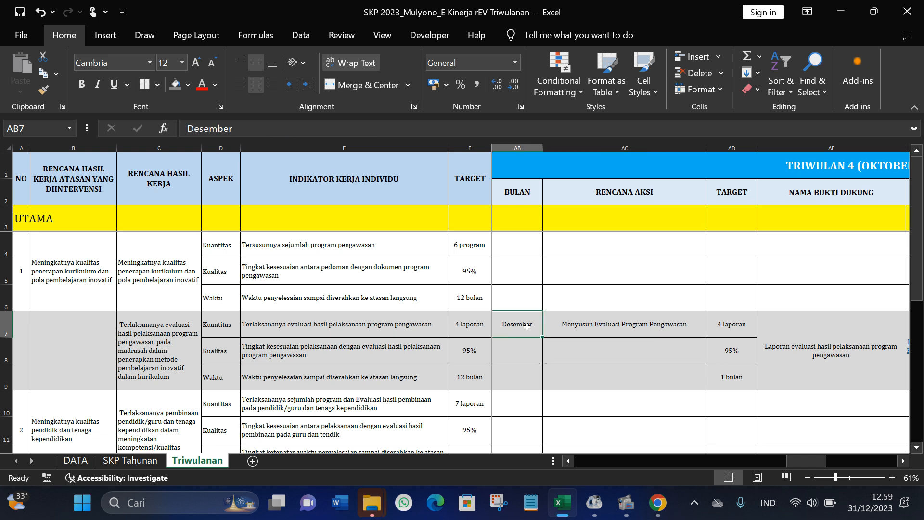
click(577, 329)
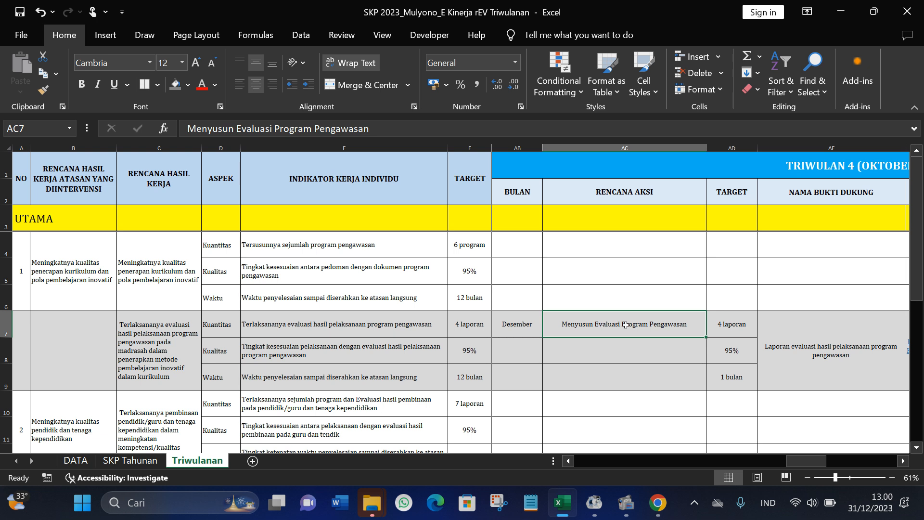
Compare the evaluation work plan's annual target and Bulan cell with its Triwulan 4 kuantitas, kualitas and waktu targets.
click(731, 324)
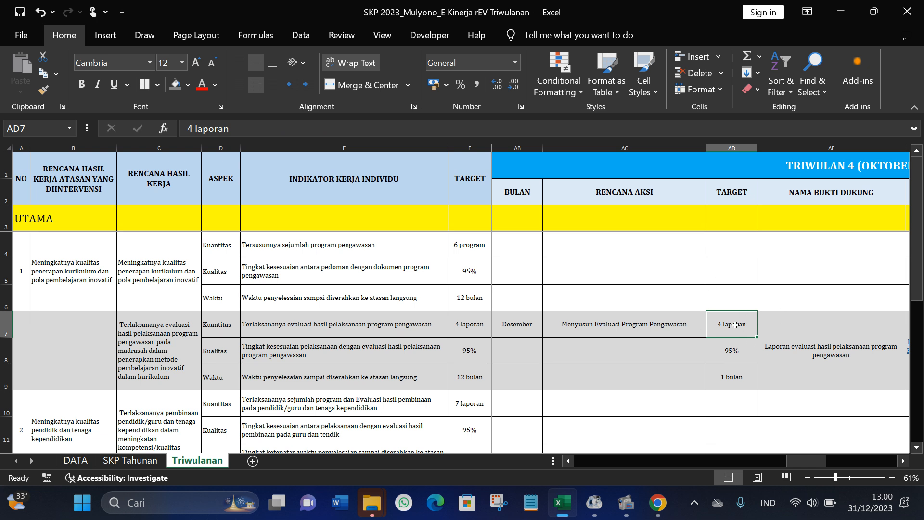
click(469, 321)
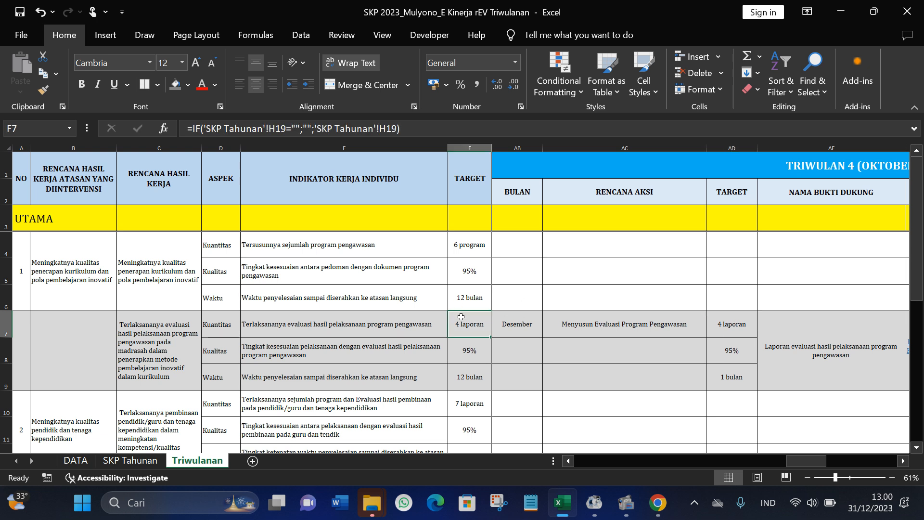
click(516, 325)
click(737, 332)
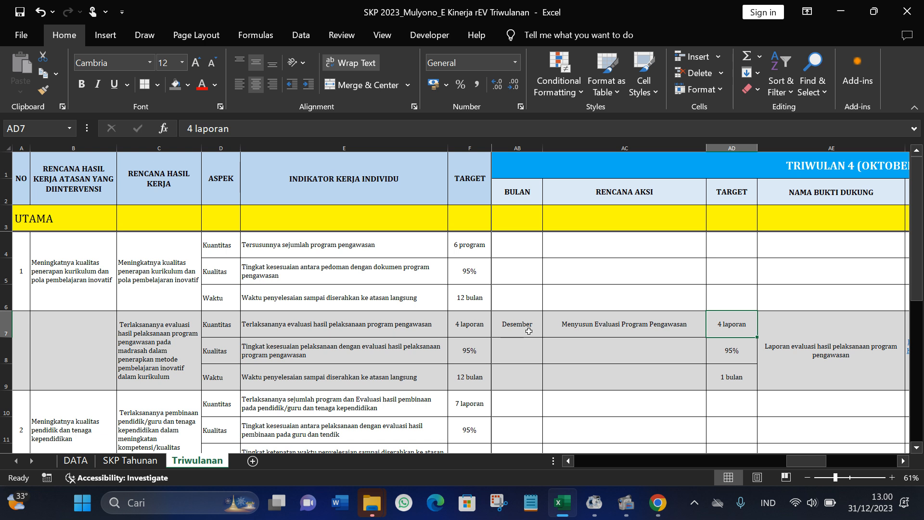
click(487, 319)
click(514, 325)
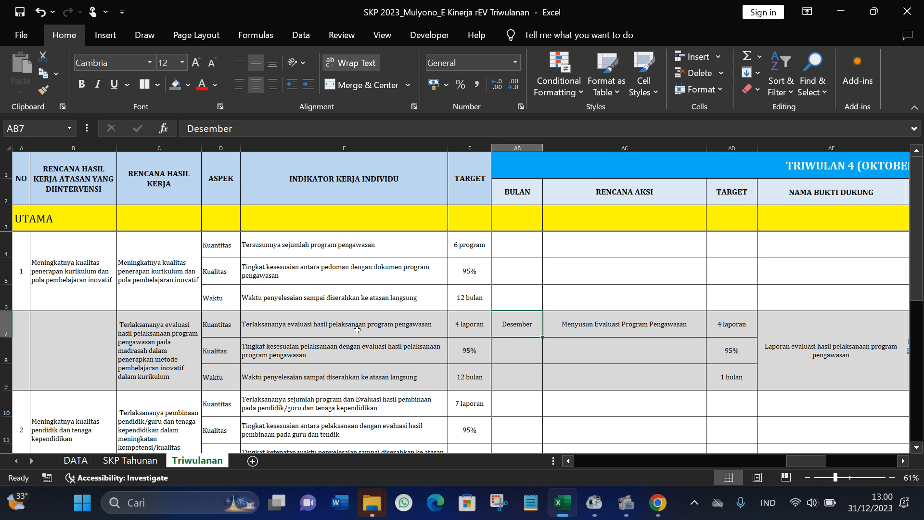
click(719, 322)
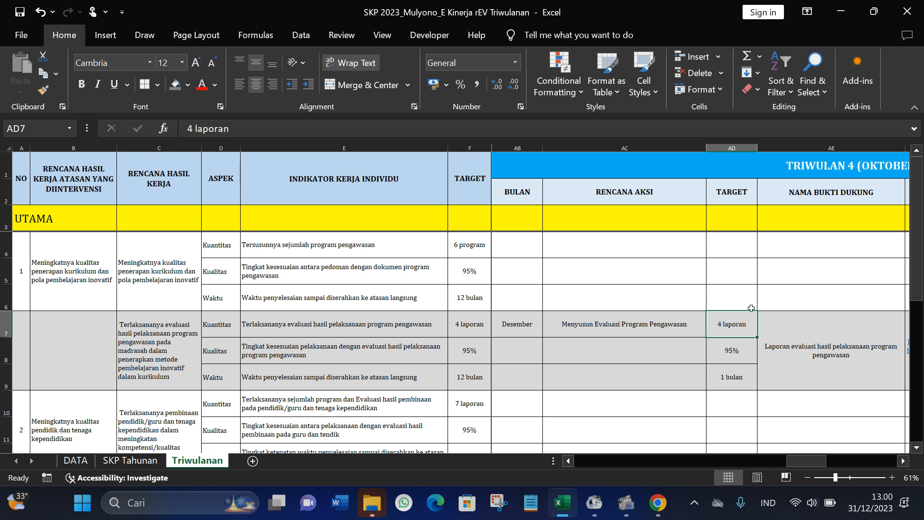
click(736, 354)
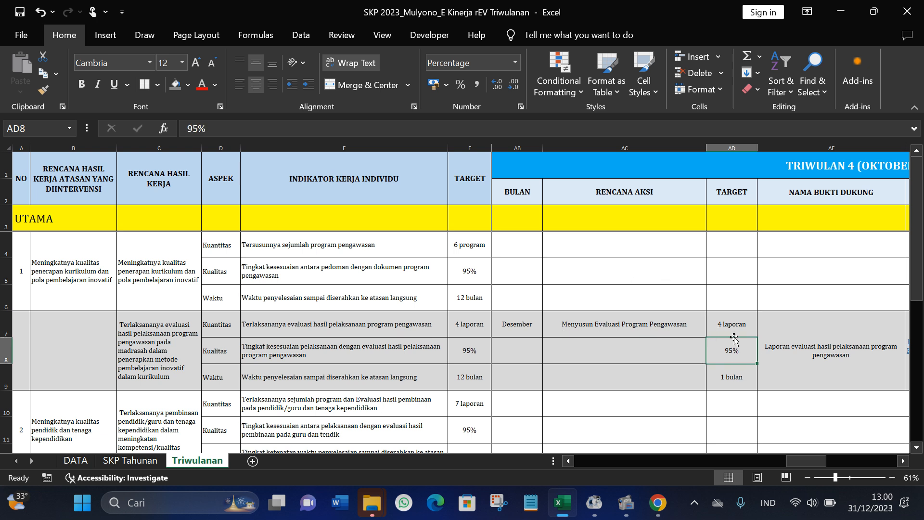
click(723, 325)
click(738, 350)
click(745, 377)
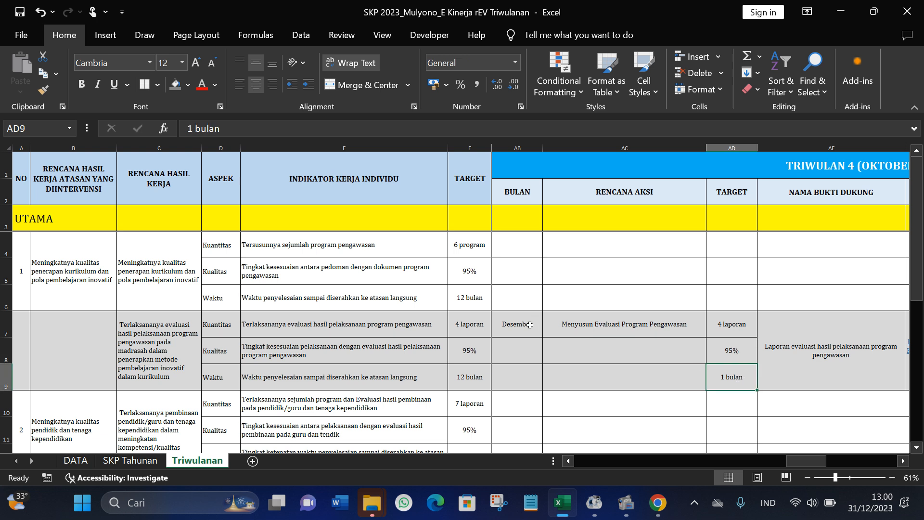
click(515, 326)
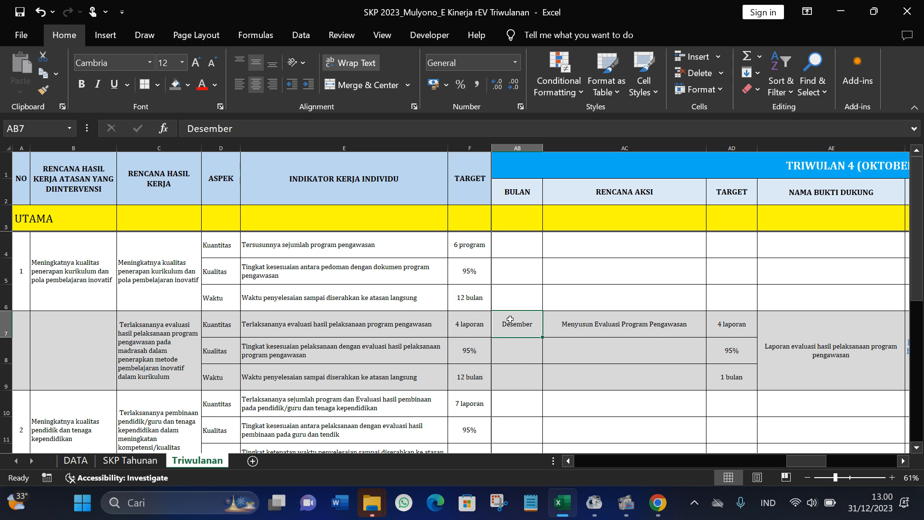
Examine the evaluation work plan's Triwulan 4 Nama Bukti Dukung, Link and Realisasi cells for kuantitas, kualitas and waktu.
click(781, 367)
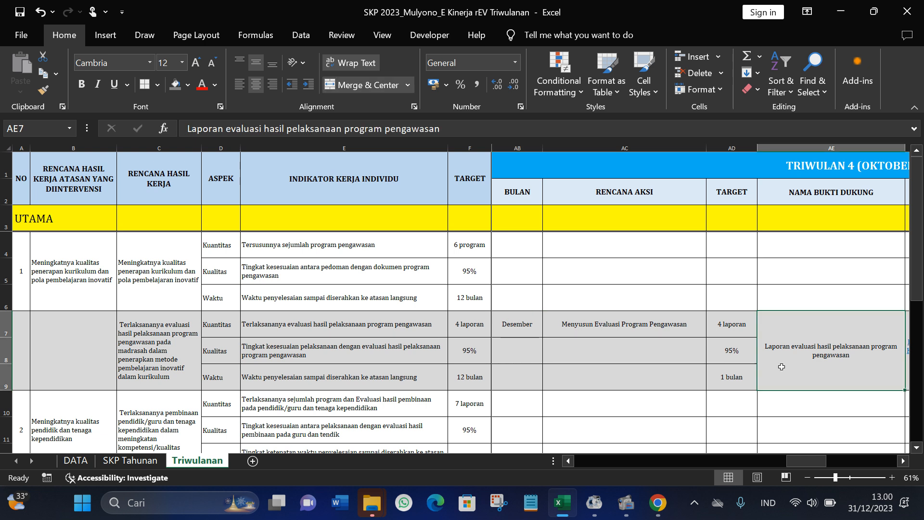
key(Right)
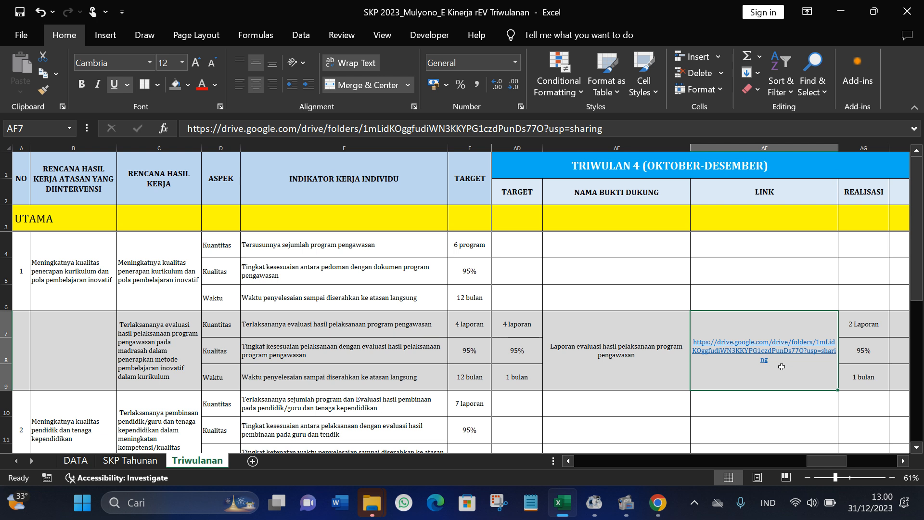
click(576, 343)
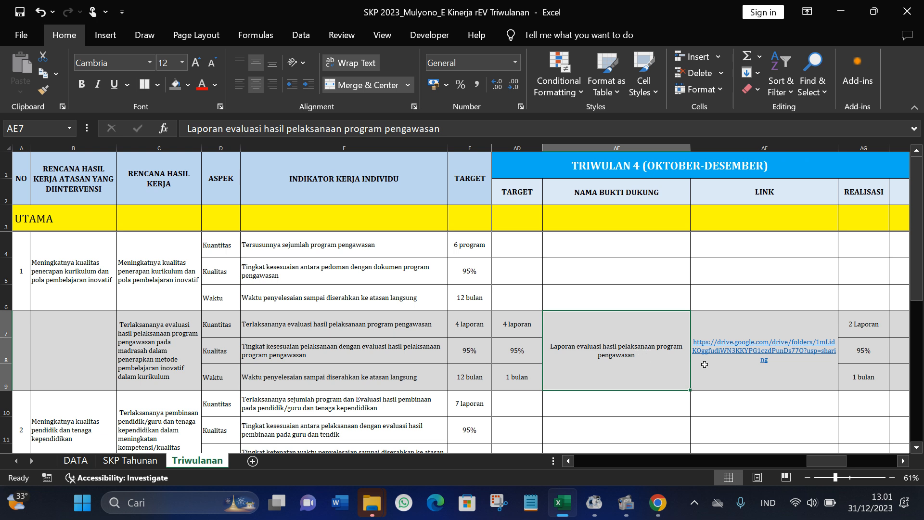
click(731, 375)
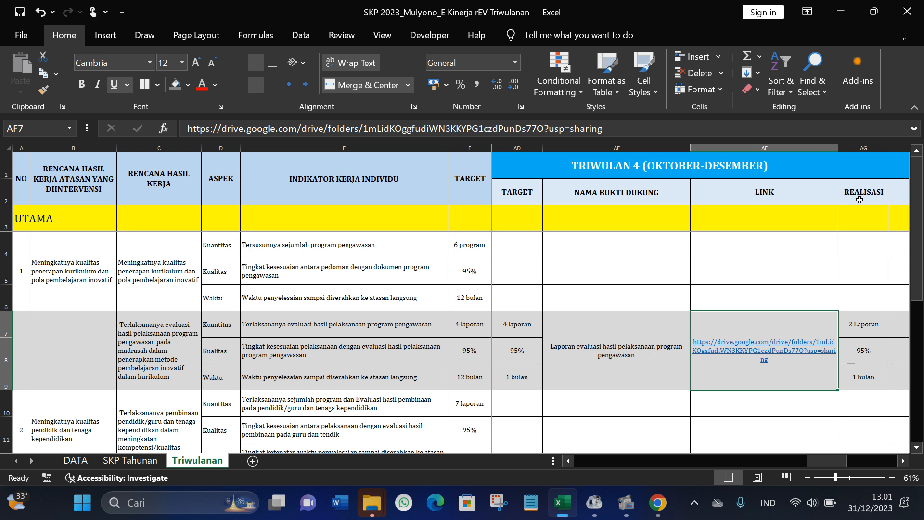
click(855, 322)
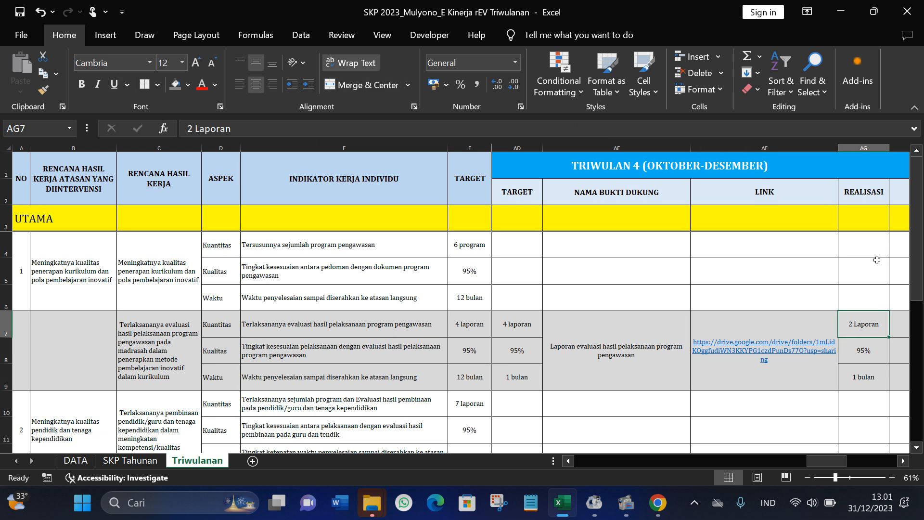
click(871, 348)
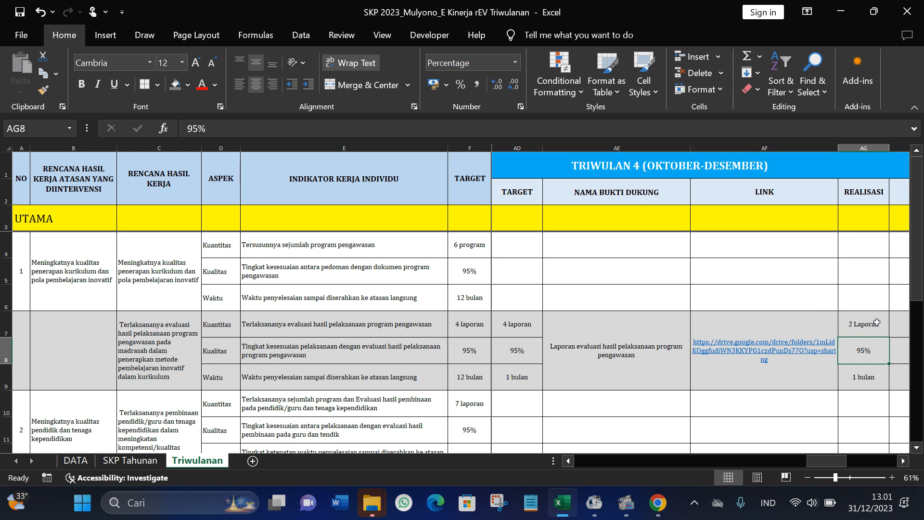
click(873, 383)
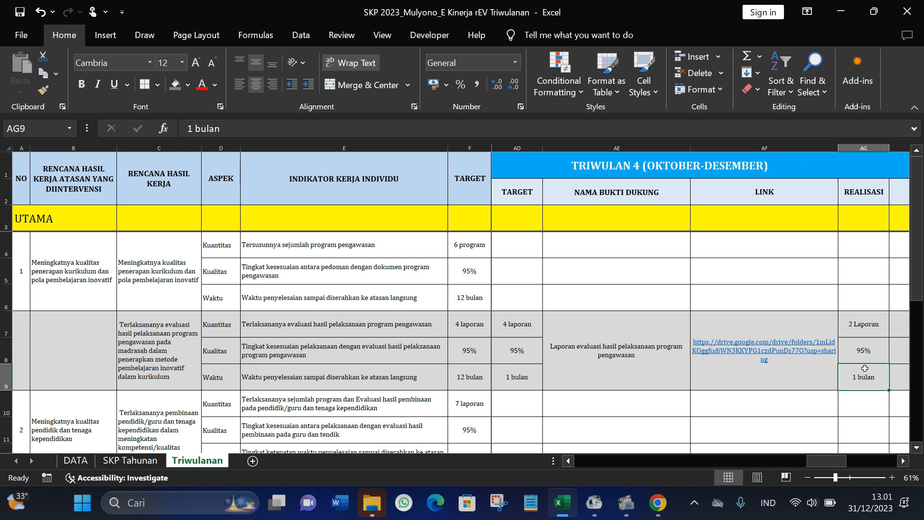
Examine the evaluation work plan's Triwulan 4 Sumber Data cells for kuantitas, kualitas and waktu.
click(902, 461)
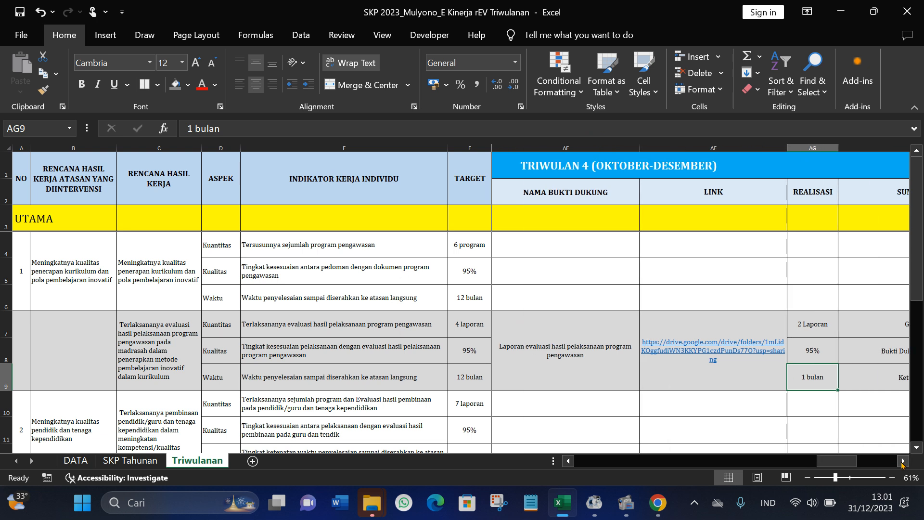
click(902, 461)
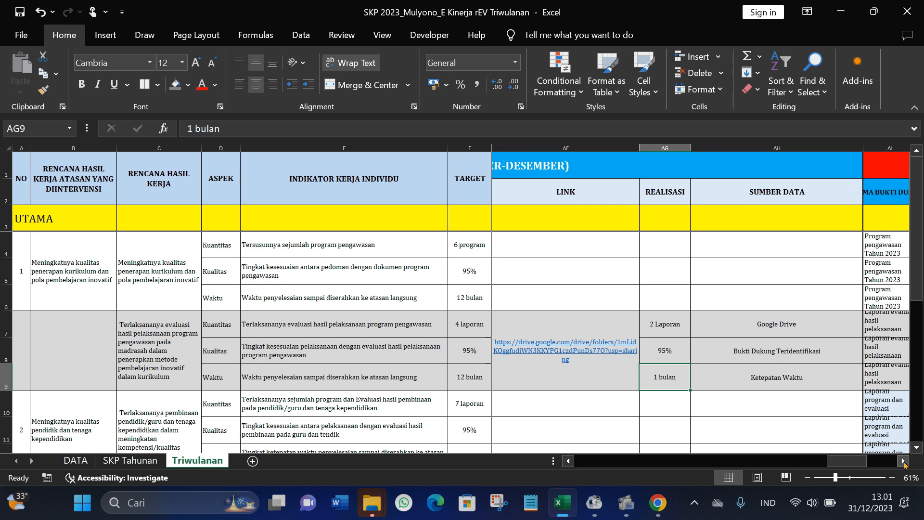
click(753, 327)
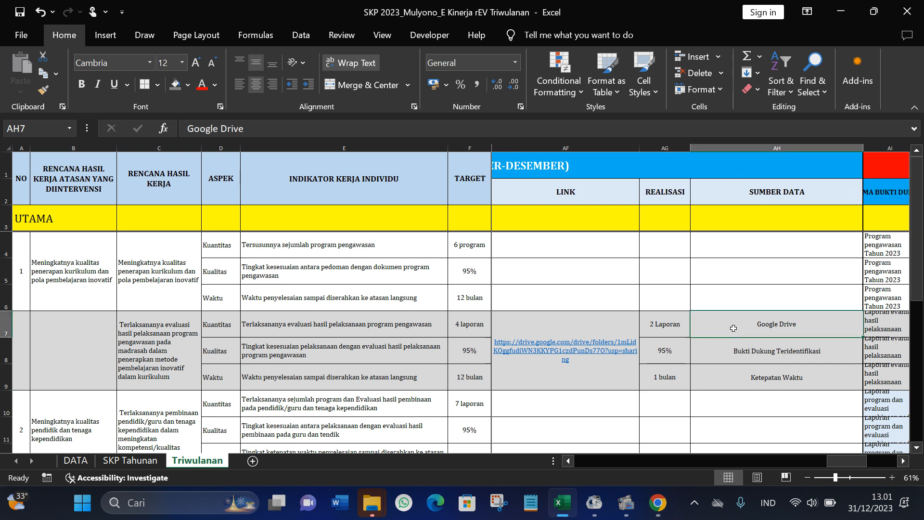
click(715, 345)
click(727, 372)
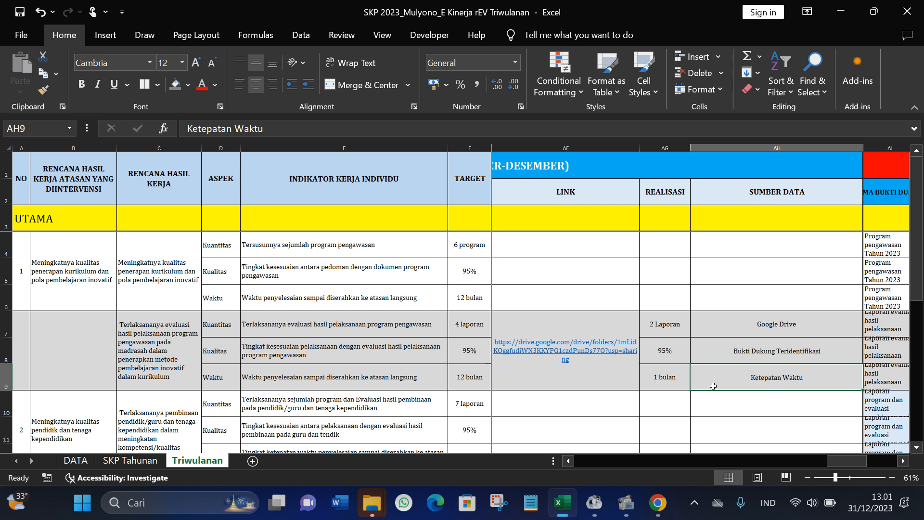
Copy the evaluation work plan's Triwulan 4 Rencana Aksi cell AC7, "Menyusun Evaluasi Program Pengawasan".
key(Left)
key(Left)
key(Left)
key(Left)
key(Left)
key(Left)
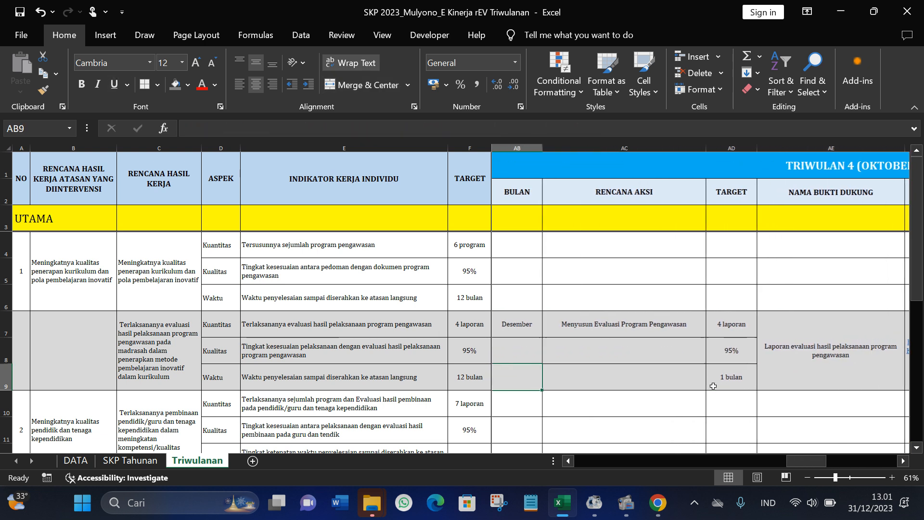
key(Left)
key(Right)
key(Right)
key(Right)
key(Right)
key(Right)
key(Left)
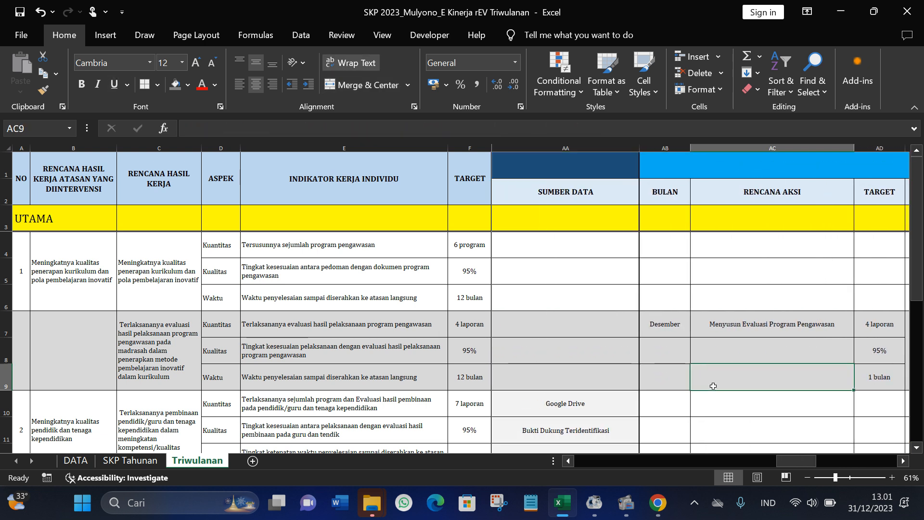
key(Left)
key(Left)
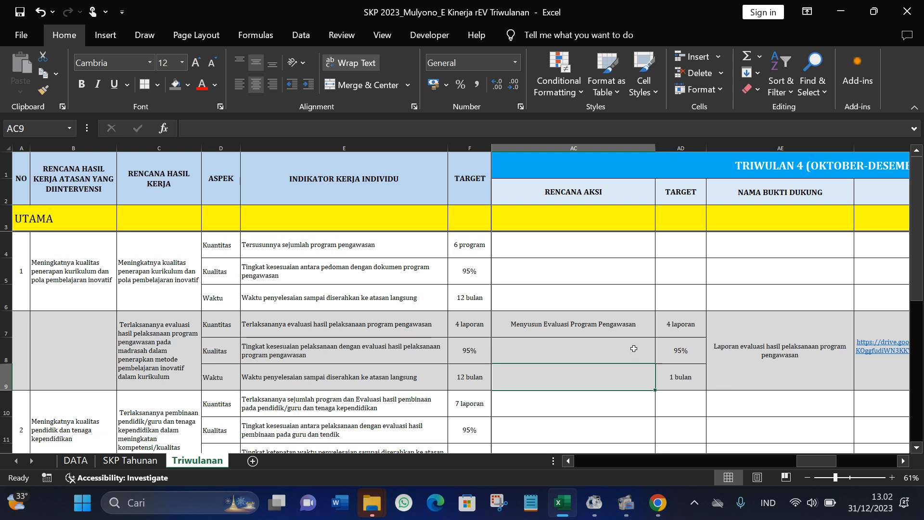
click(610, 331)
right_click(609, 331)
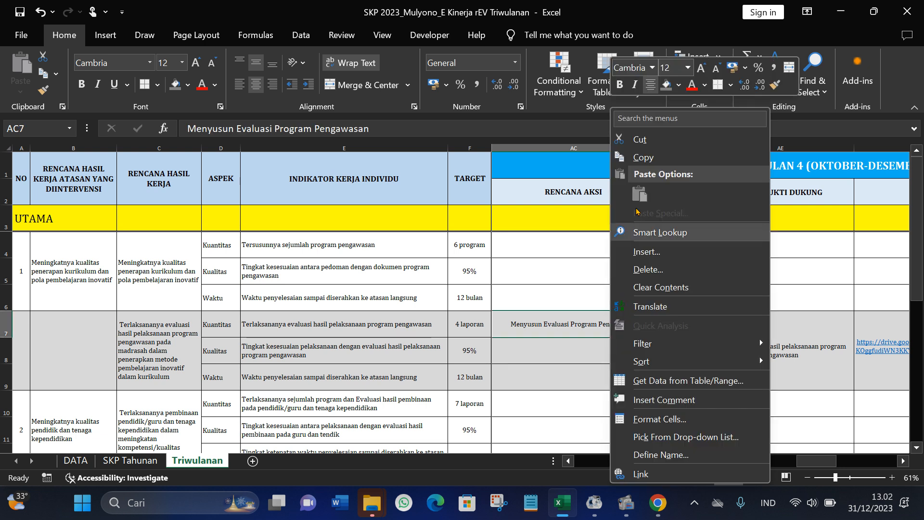
click(635, 158)
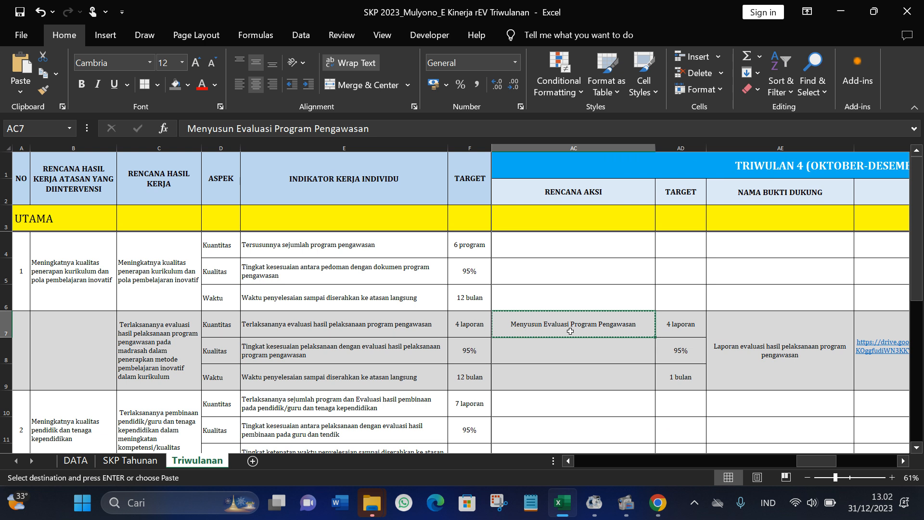
Switch to e-Kinerja in Chrome and review the first two Rencana Hasil Kerja to find the one on evaluasi program pengawasan.
click(657, 502)
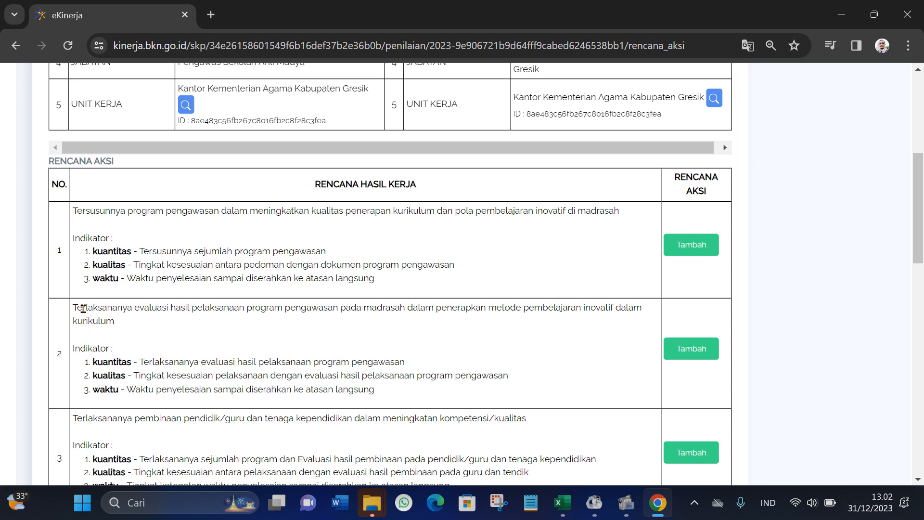
drag(83, 308, 335, 331)
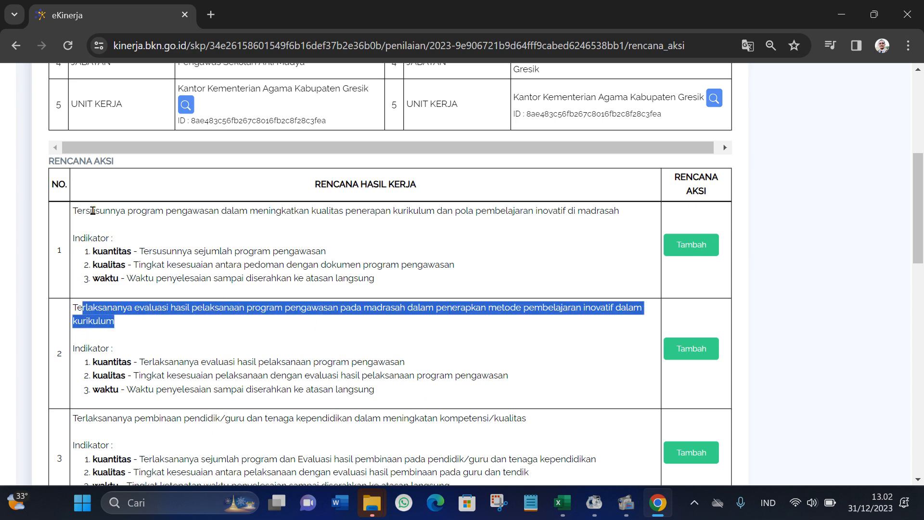
drag(90, 210, 314, 277)
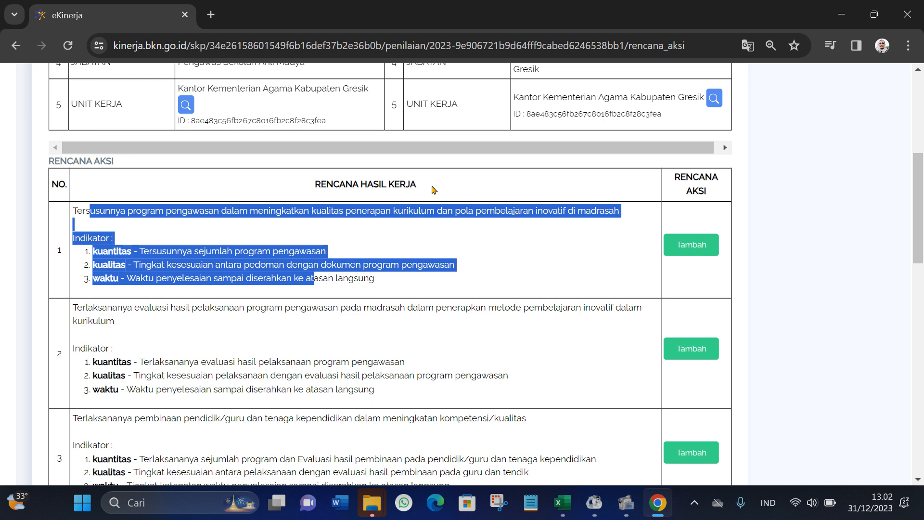
click(576, 269)
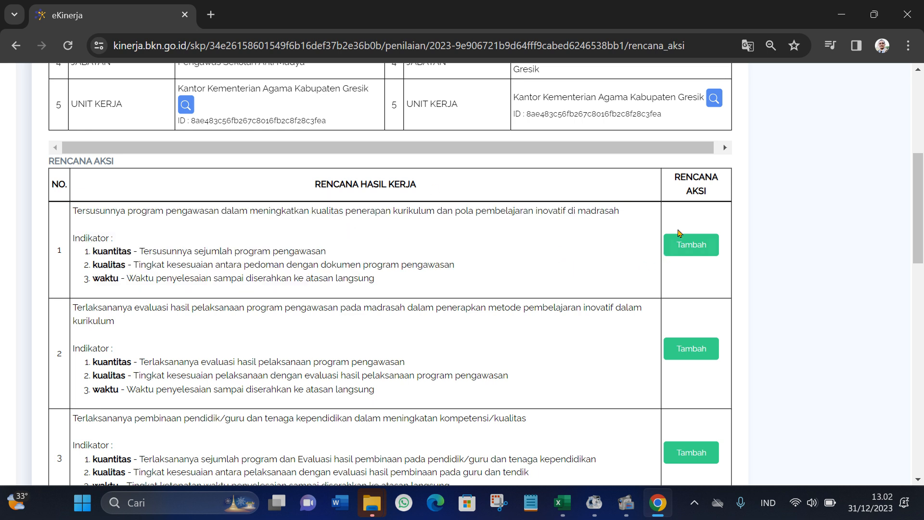
drag(76, 311, 632, 311)
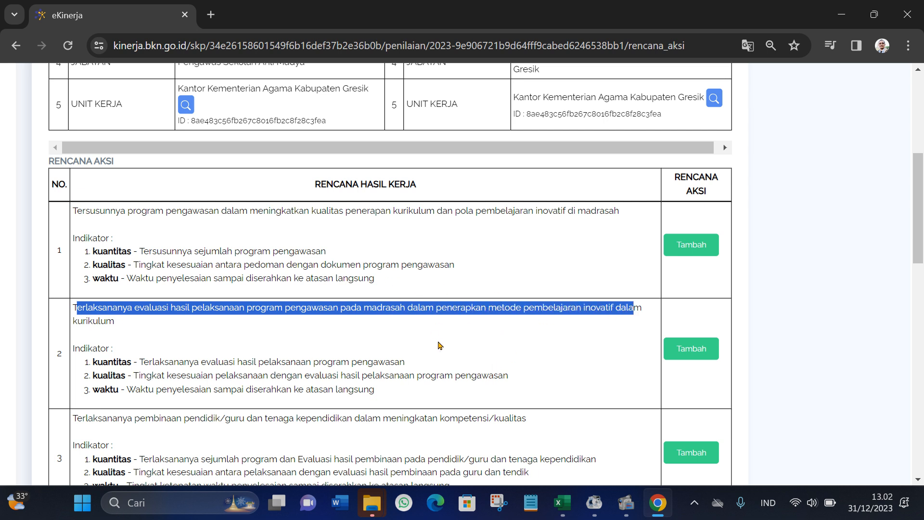
click(396, 343)
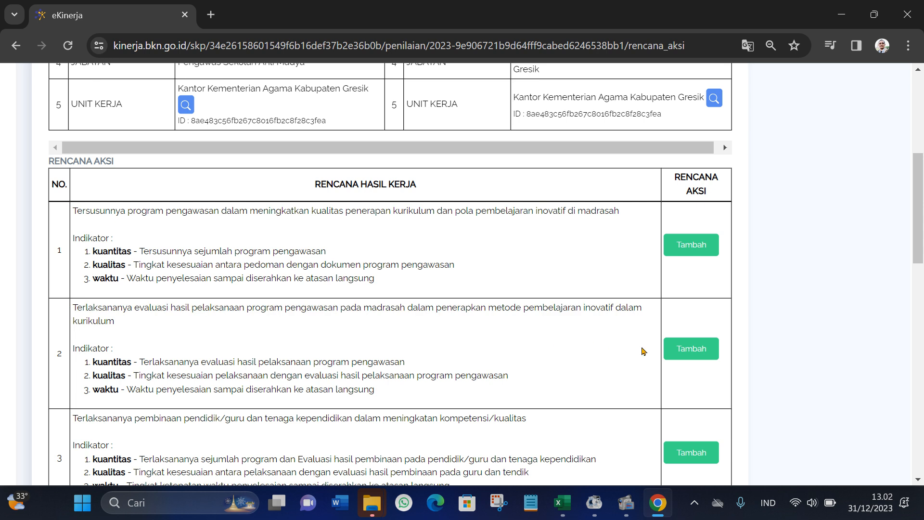
Start a new Rencana Aksi for Rencana Hasil Kerja 2 and paste "Menyusun Evaluasi Program Pengawasan" as its text.
click(700, 347)
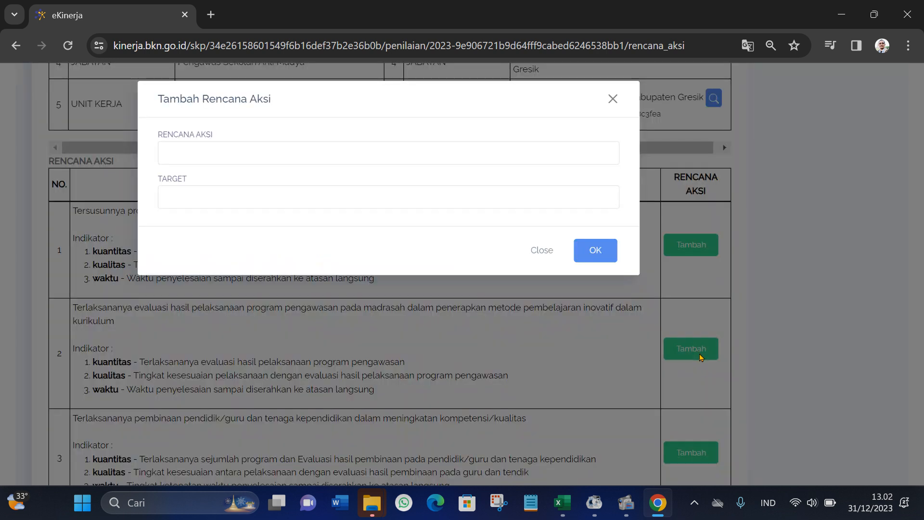
right_click(221, 156)
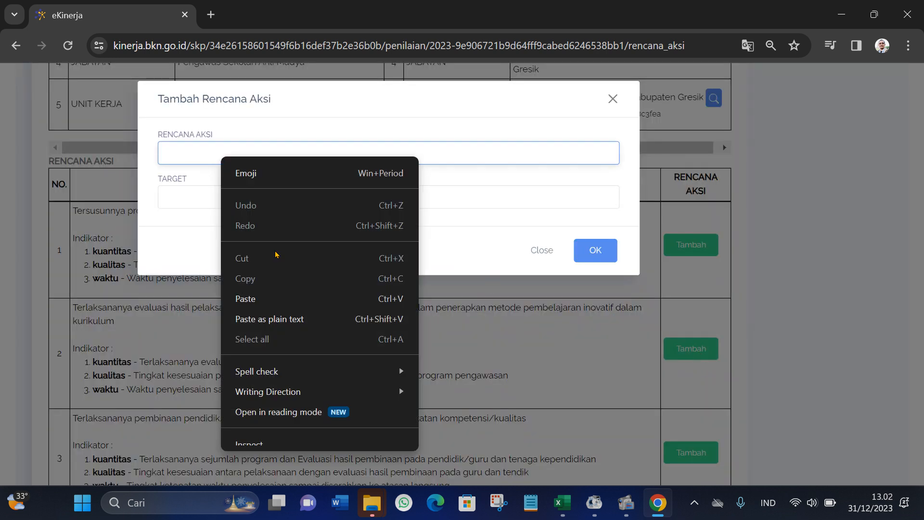
click(247, 298)
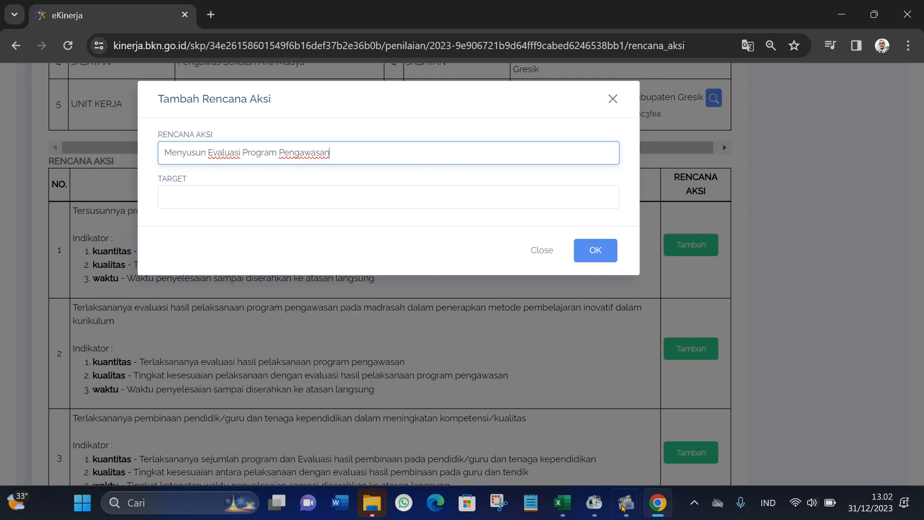
Check the evaluation work plan's Triwulan 4 target and realisasi in the Excel workbook, and return to the e-Kinerja form.
click(568, 510)
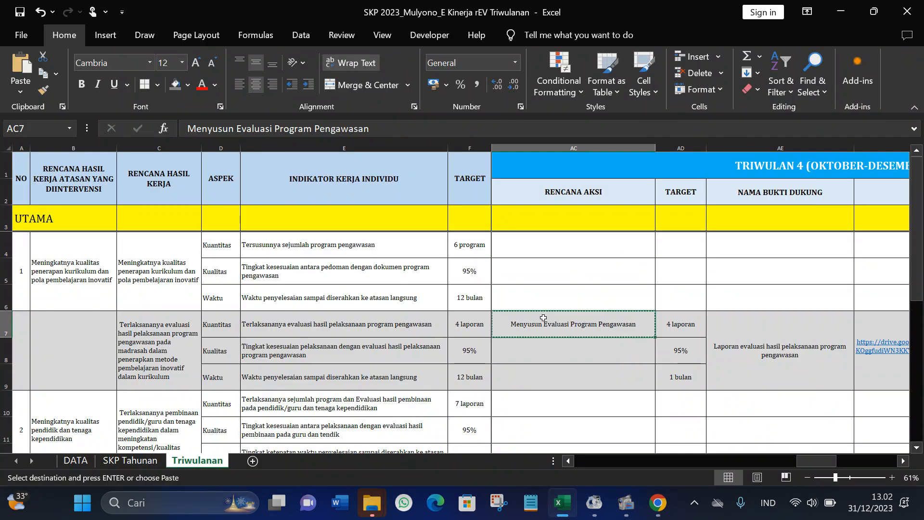
click(564, 506)
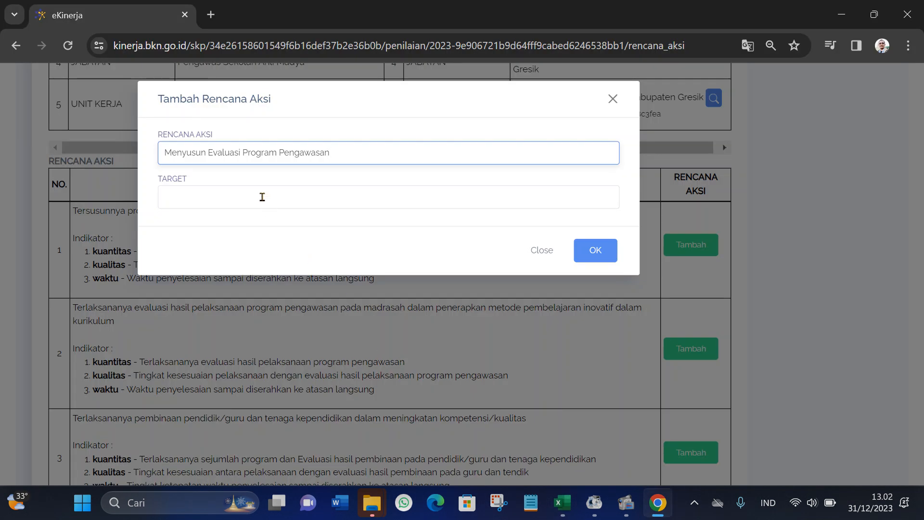
click(561, 503)
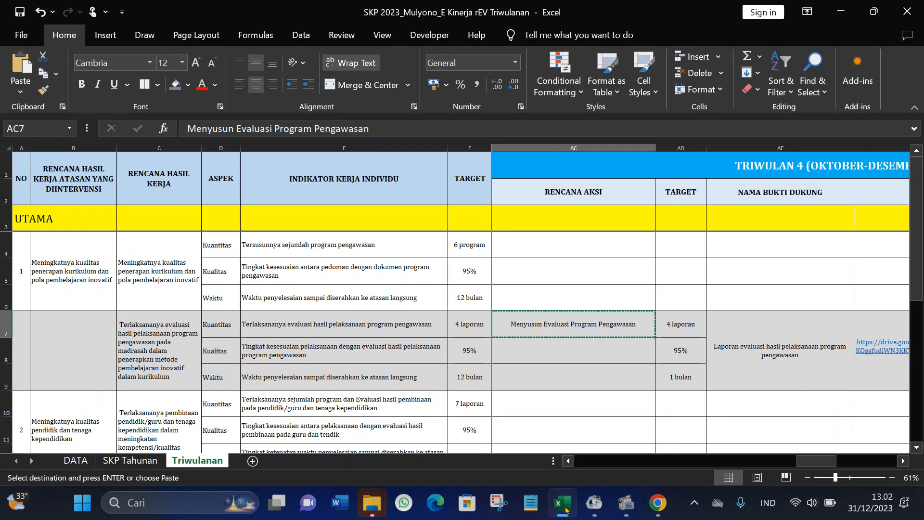
click(903, 460)
click(903, 461)
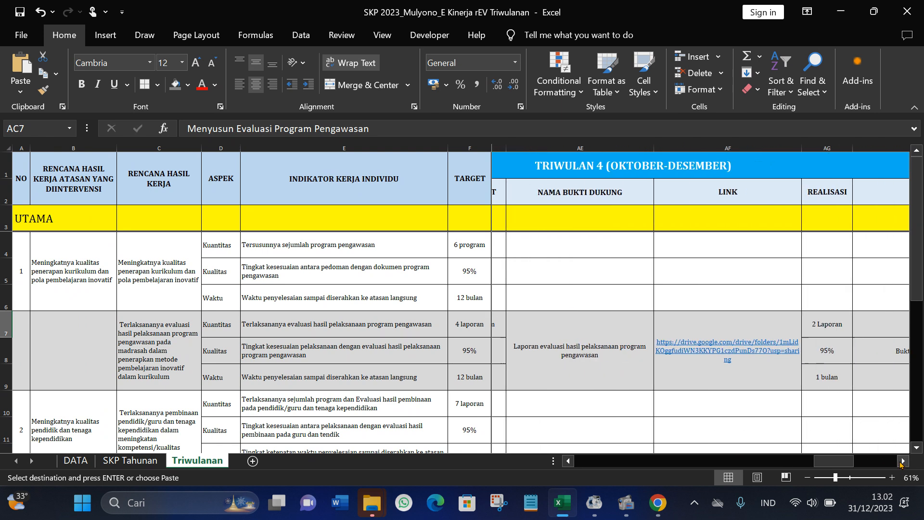
click(902, 460)
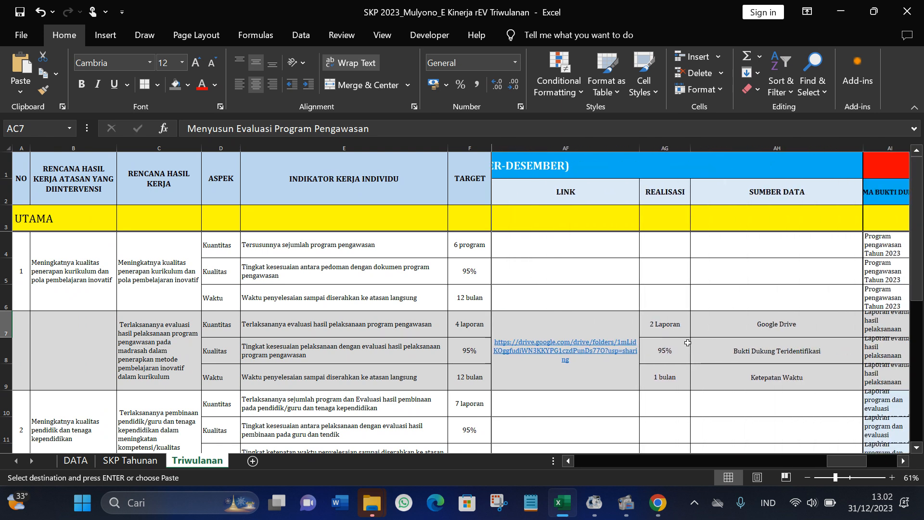
click(565, 502)
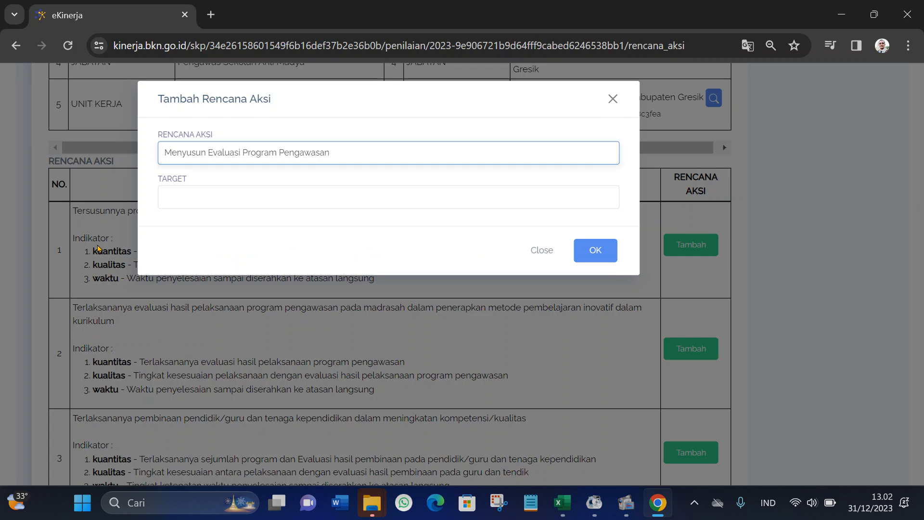
Set the new Rencana Aksi's target to 2 laporan and save it.
click(189, 206)
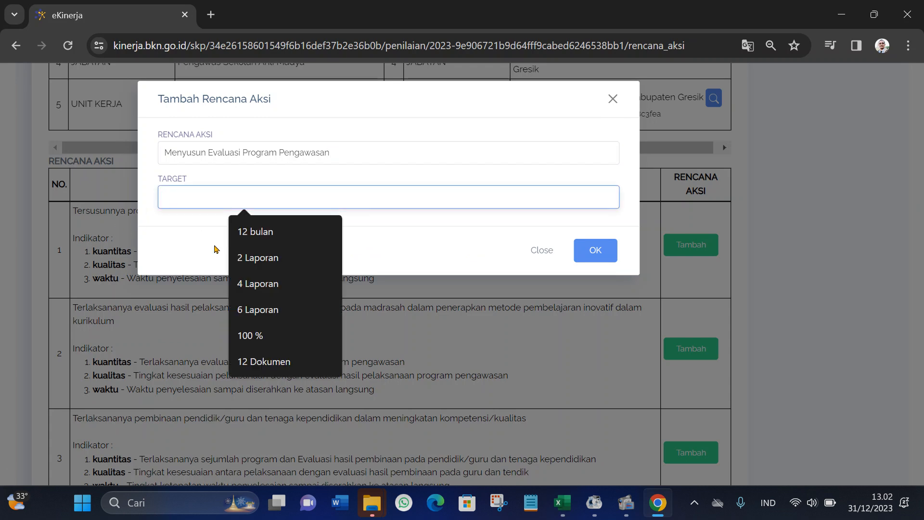
text(2 l)
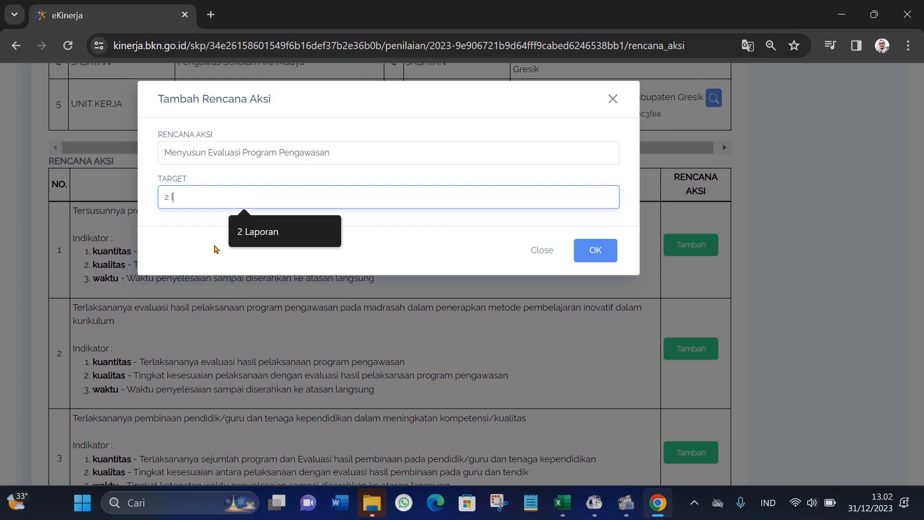
text(AP)
click(606, 258)
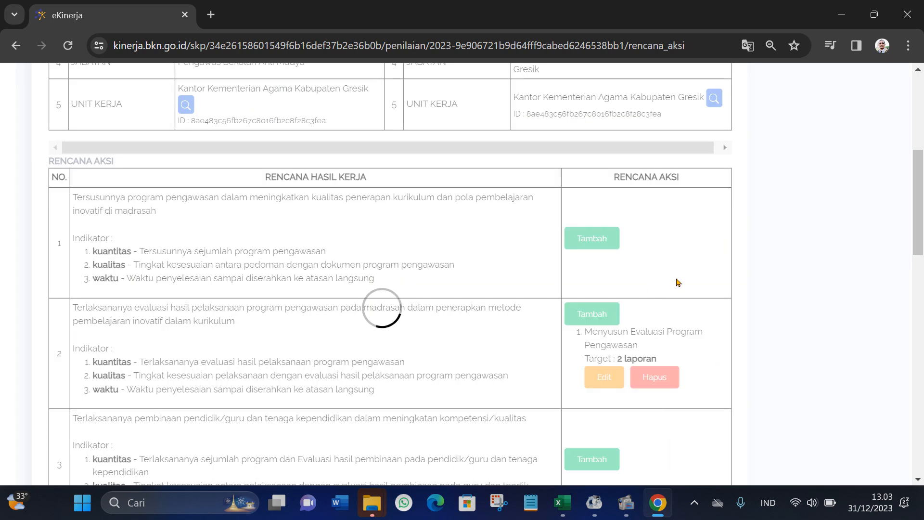
scroll(724, 322, down, 1)
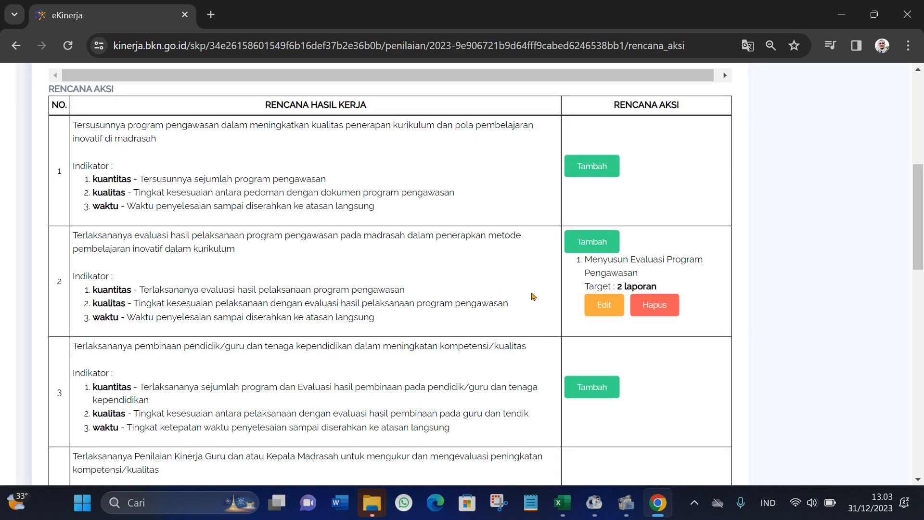
Switch to the Excel workbook and examine the Triwulan 4 entries of the pembinaan kepala madrasah work plan in rows 13 to 15.
click(563, 503)
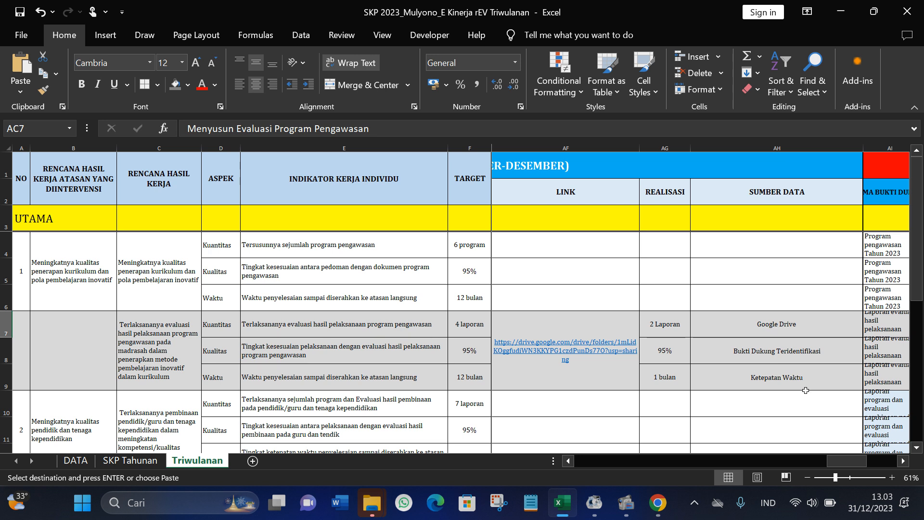
click(569, 461)
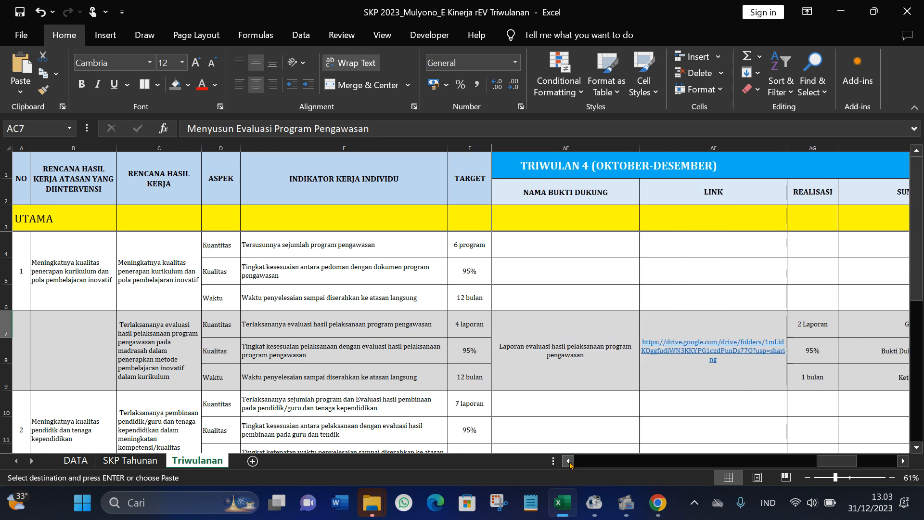
click(568, 461)
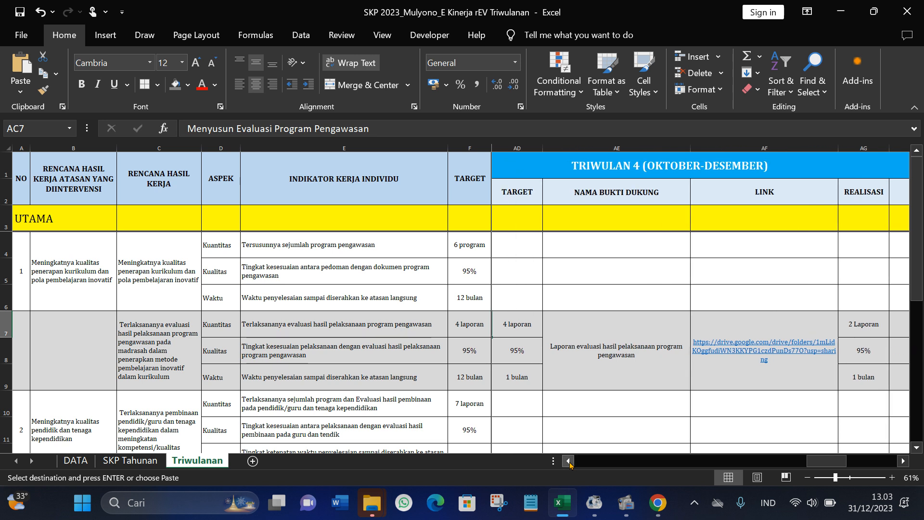
scroll(550, 399, down, 3)
scroll(550, 400, down, 1)
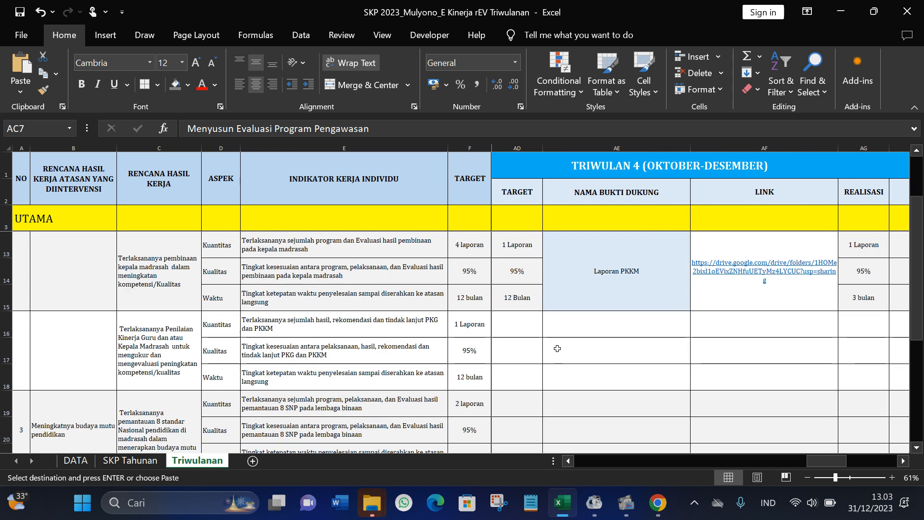
scroll(558, 341, up, 1)
click(586, 354)
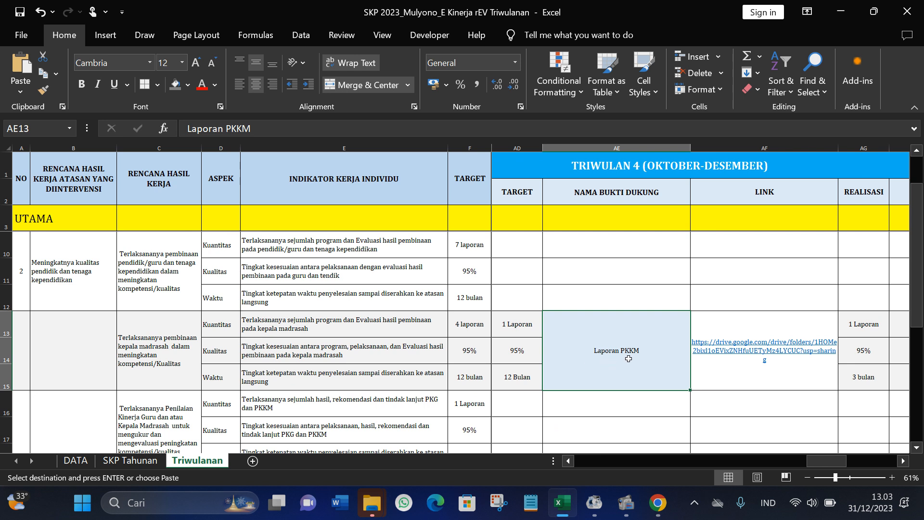
click(568, 460)
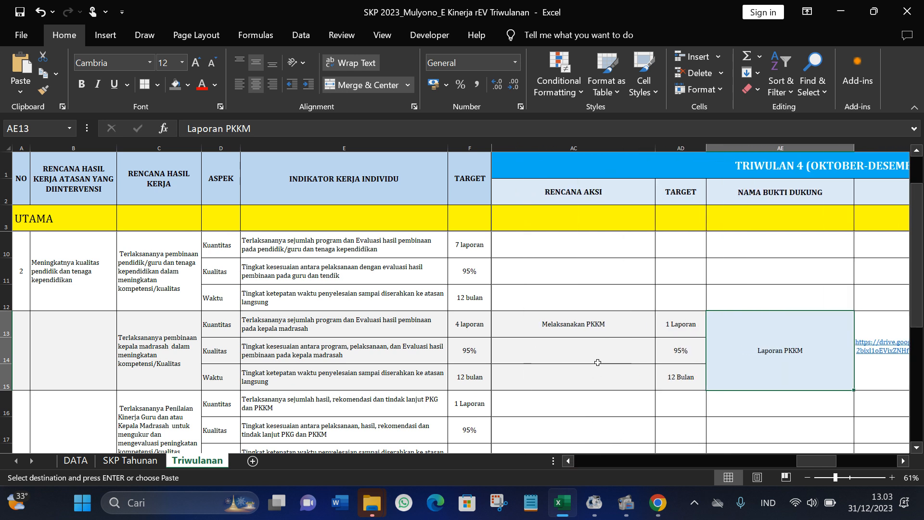
click(567, 460)
click(567, 460)
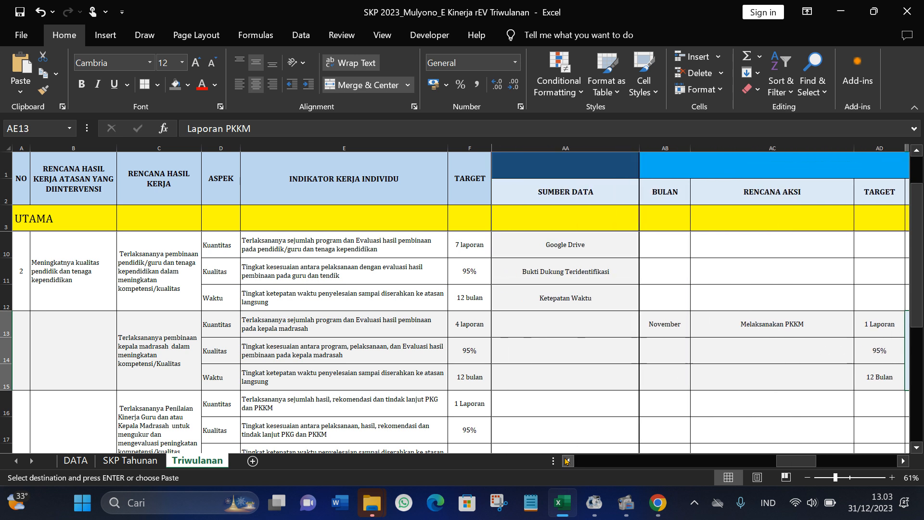
Copy the Triwulan 4 Rencana Aksi "Melaksanakan PKKM" from cell AC13 of the Triwulanan sheet.
click(652, 325)
click(902, 460)
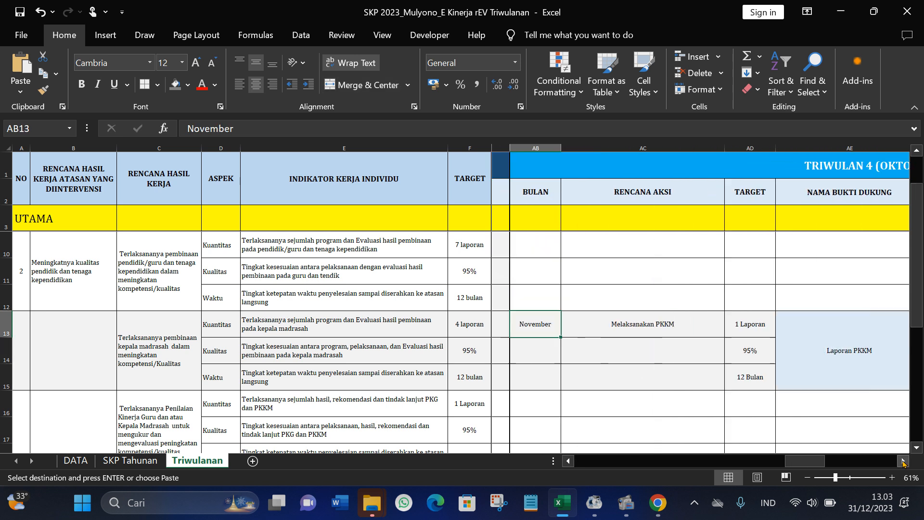
click(903, 461)
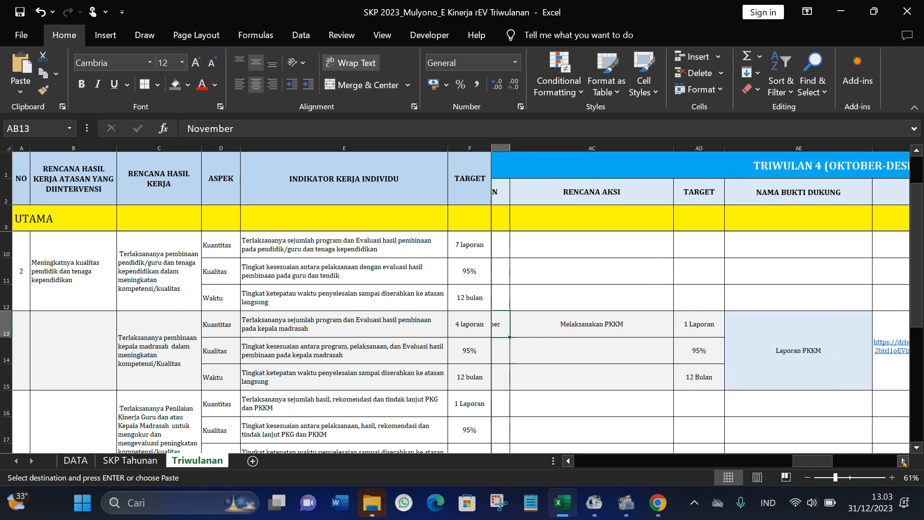
click(569, 461)
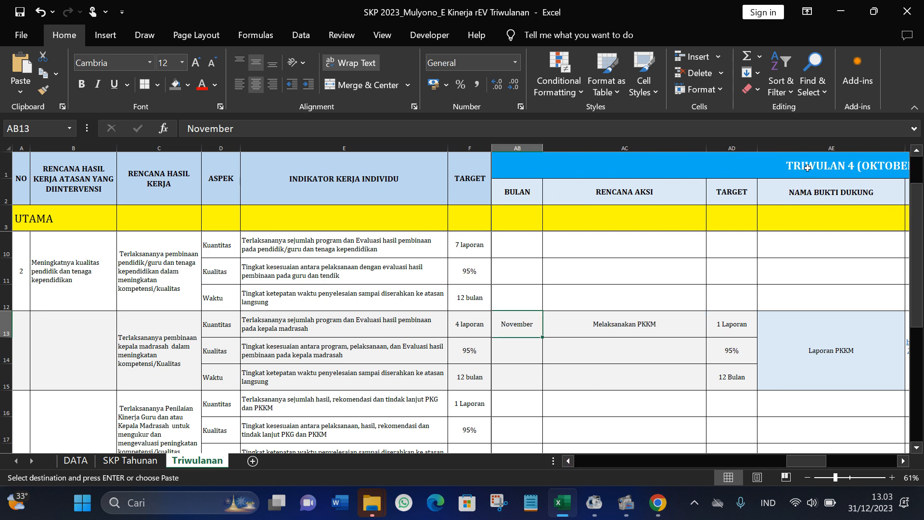
click(614, 331)
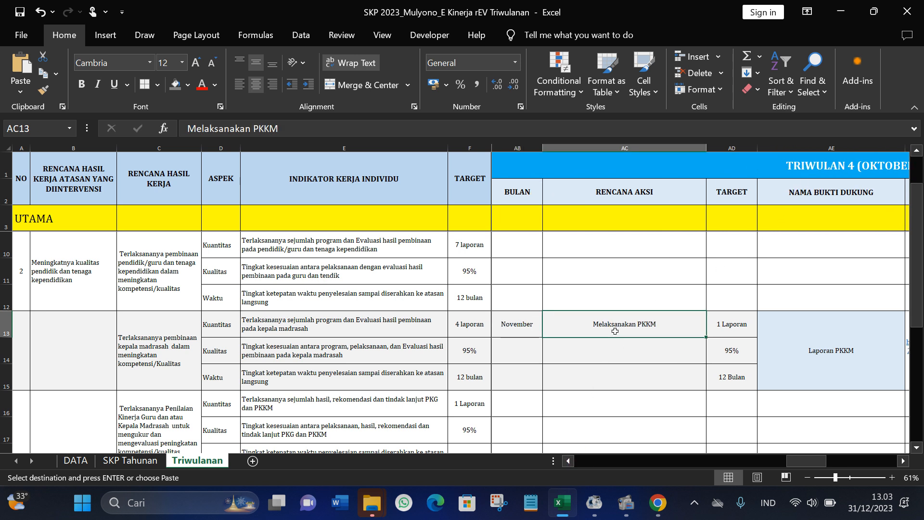
right_click(615, 331)
click(651, 158)
Switch to e-Kinerja, start a new Rencana Aksi for Rencana Hasil Kerja 4 and paste "Melaksanakan PKKM" as its text.
mouse_move(658, 503)
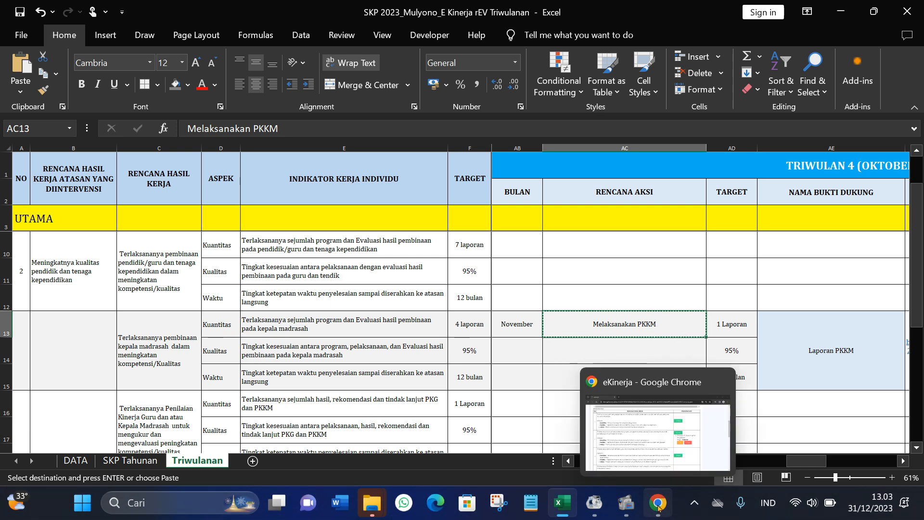
click(617, 400)
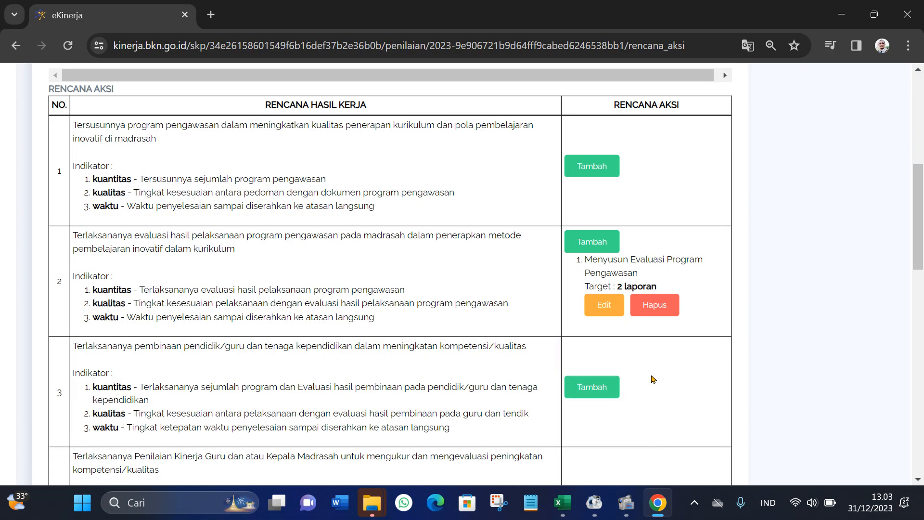
scroll(656, 380, down, 3)
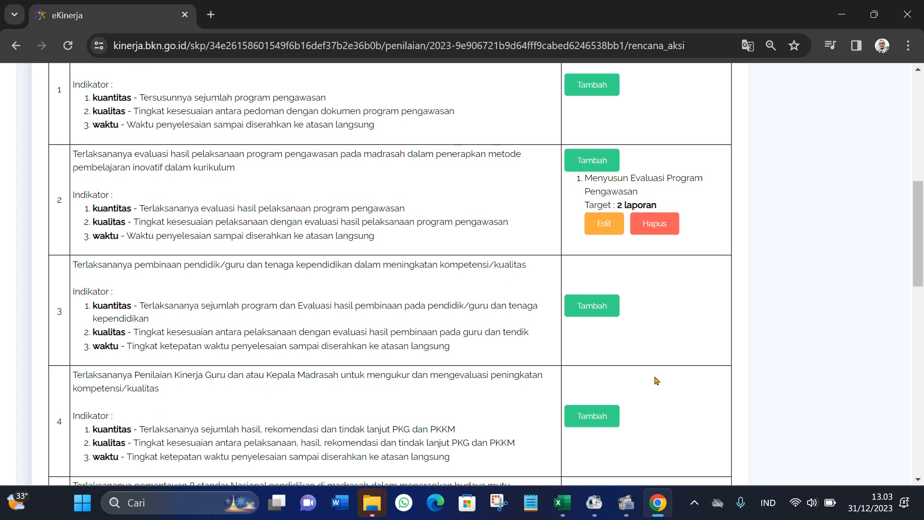
scroll(655, 380, down, 2)
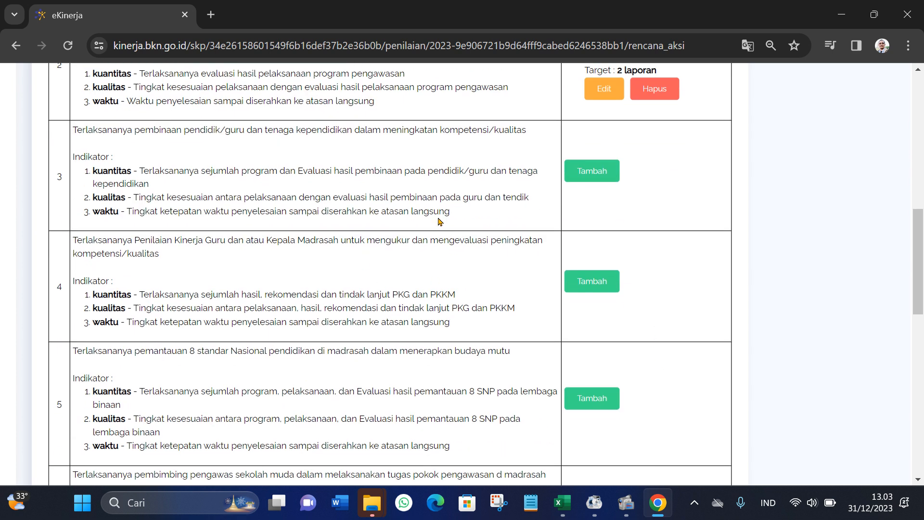
click(598, 288)
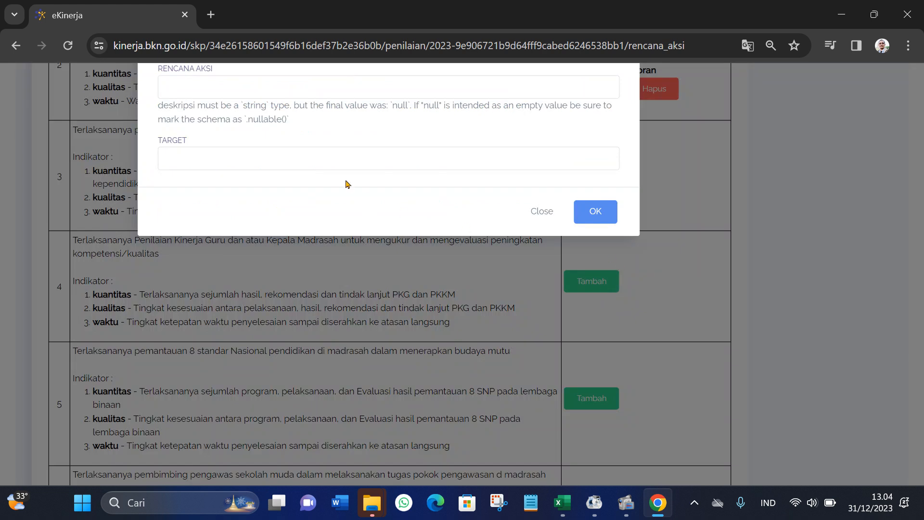
click(246, 153)
right_click(245, 153)
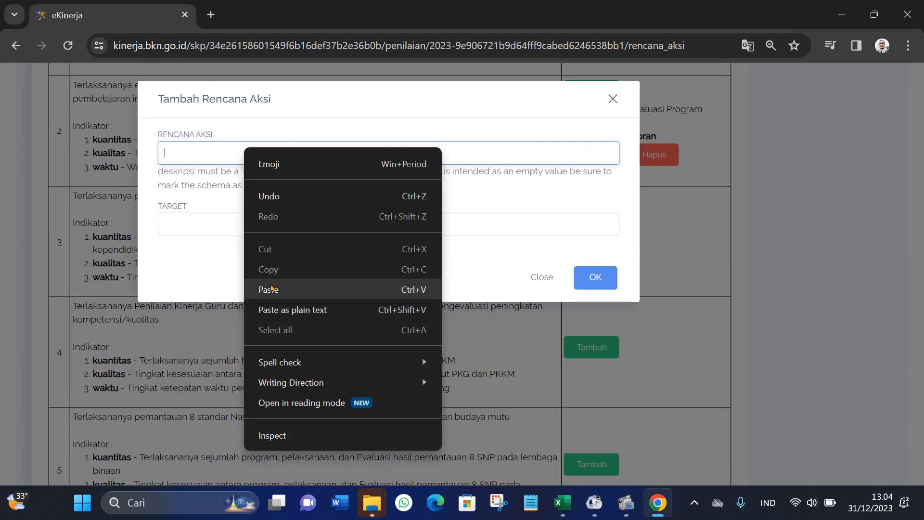
click(271, 287)
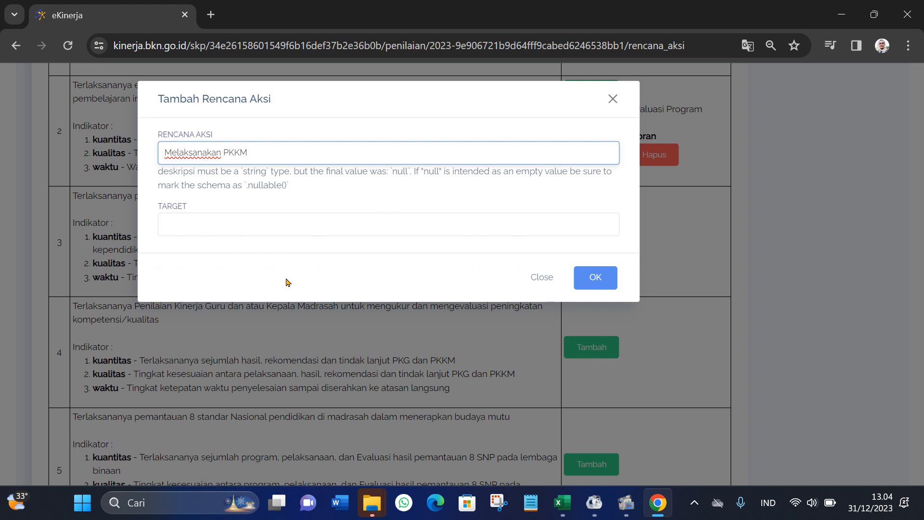
Check the PKKM target in the Excel workbook, then set the new Rencana Aksi's target to 1 Laporan in e-Kinerja and save it.
click(276, 226)
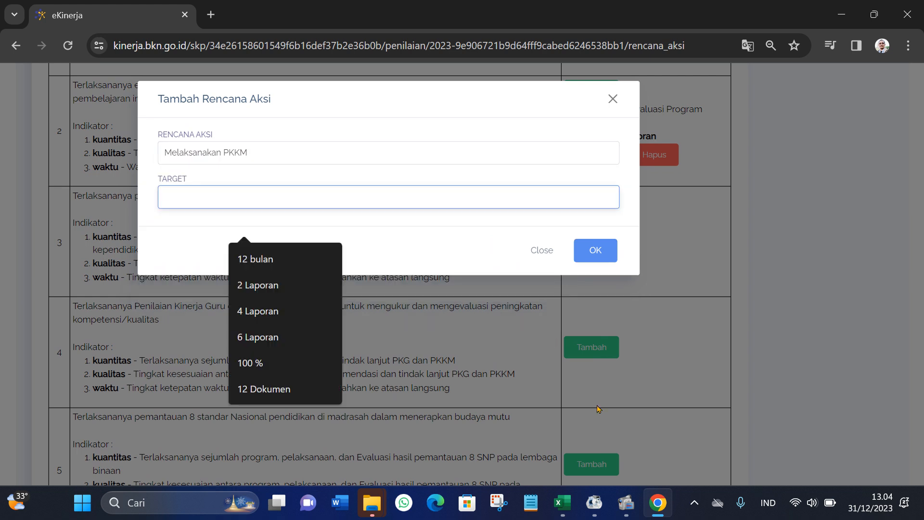
click(562, 502)
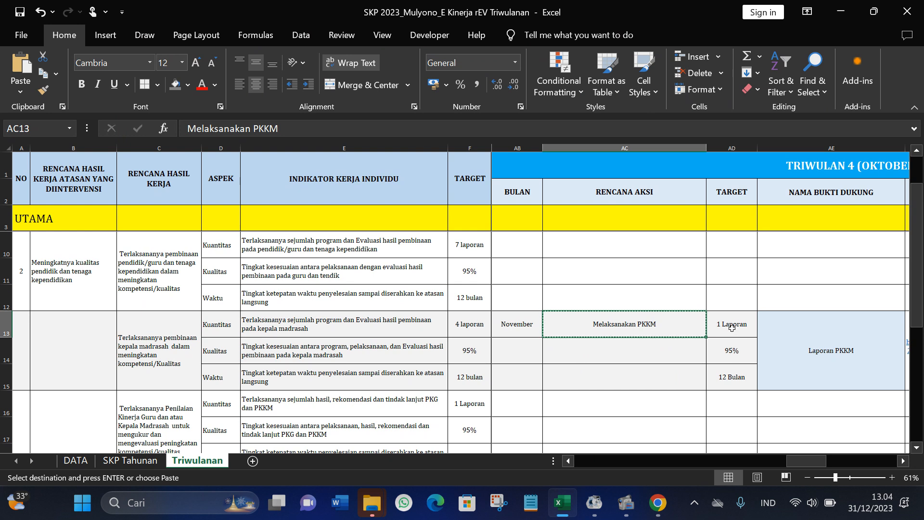
click(657, 503)
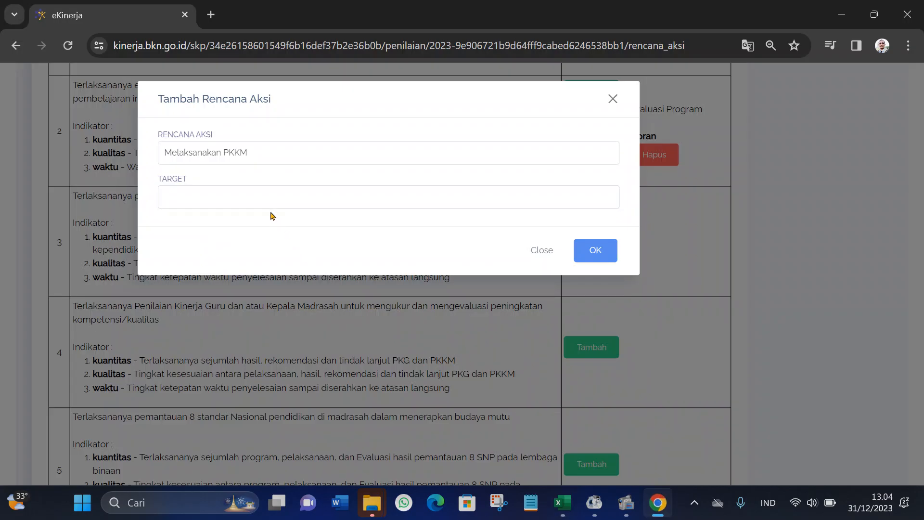
click(262, 200)
text(1 Laporan)
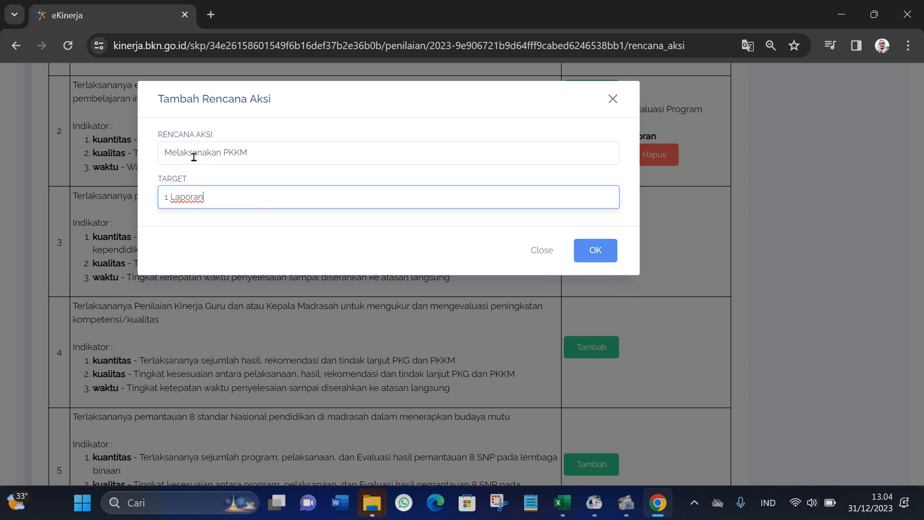
click(590, 263)
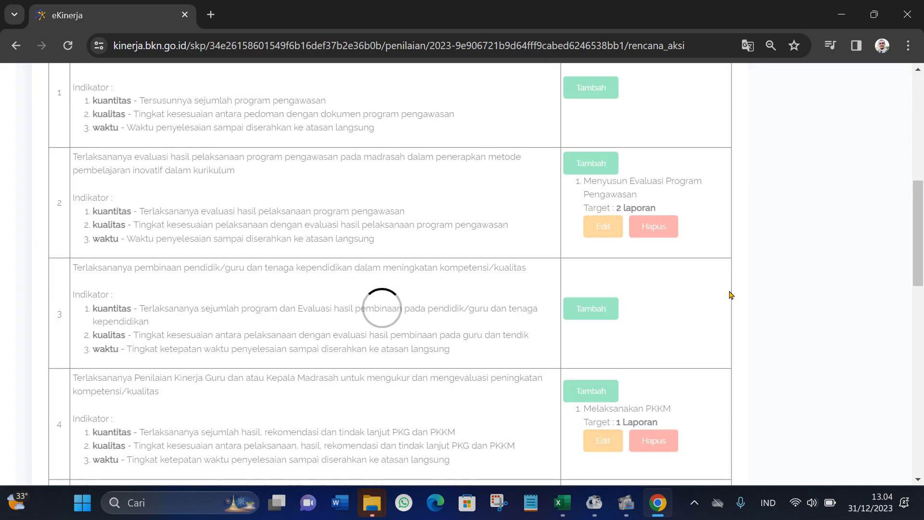
Switch to the Excel workbook and copy the Triwulan 4 Rencana Aksi "Mengikuti Diklat Fungsional" from cell AC25.
scroll(729, 294, down, 1)
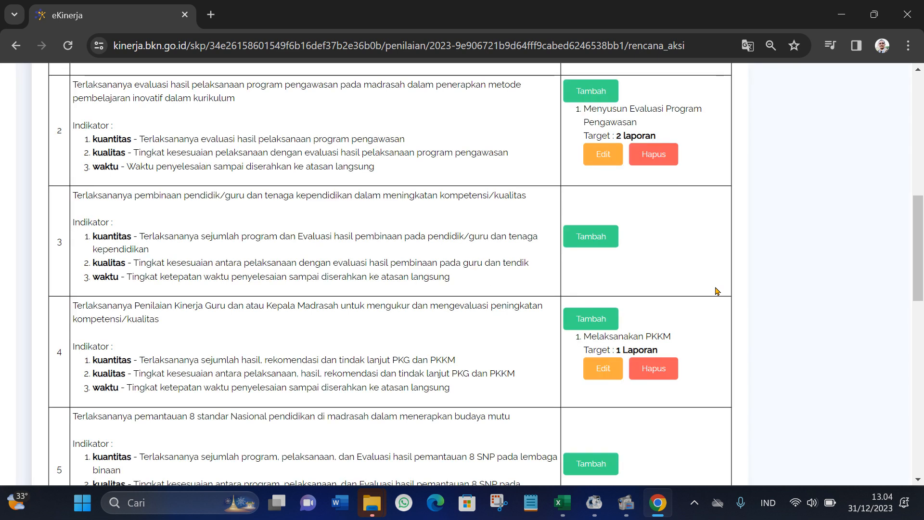
scroll(717, 291, down, 3)
scroll(717, 290, up, 1)
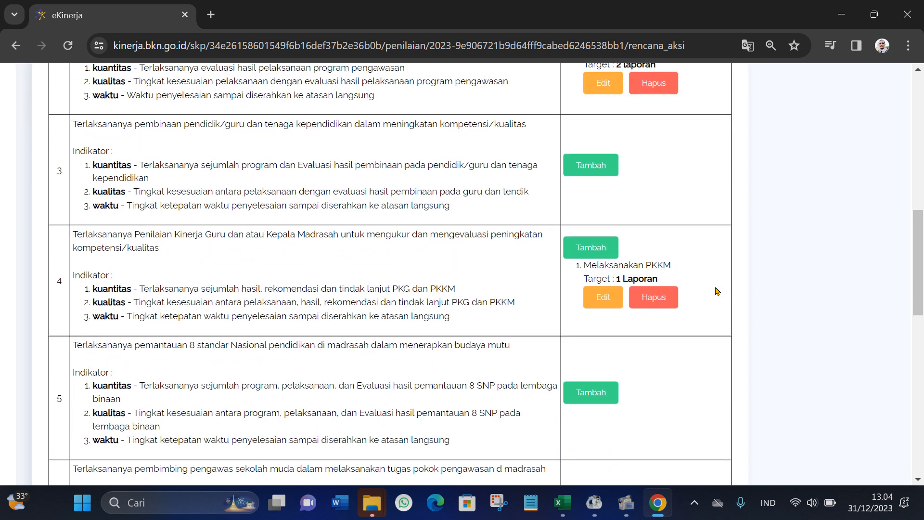
click(562, 502)
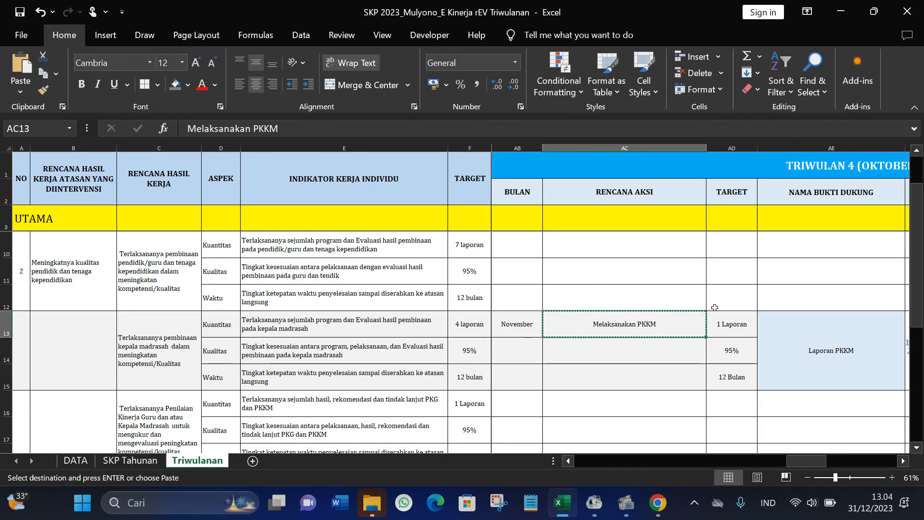
scroll(768, 324, down, 5)
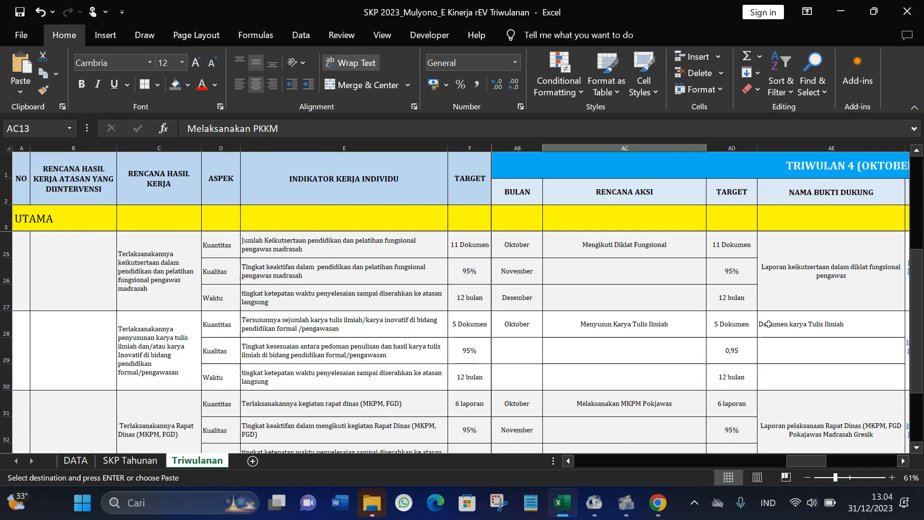
scroll(768, 324, up, 1)
scroll(722, 322, down, 1)
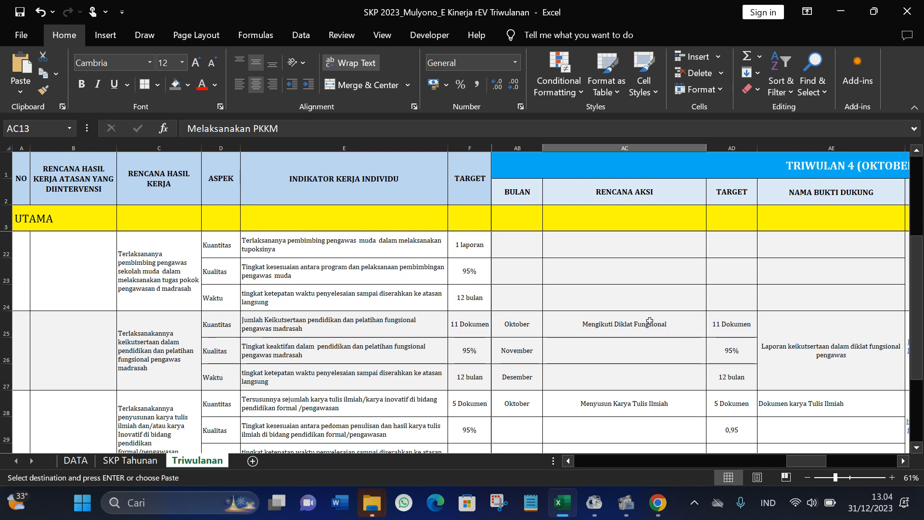
click(623, 325)
right_click(623, 325)
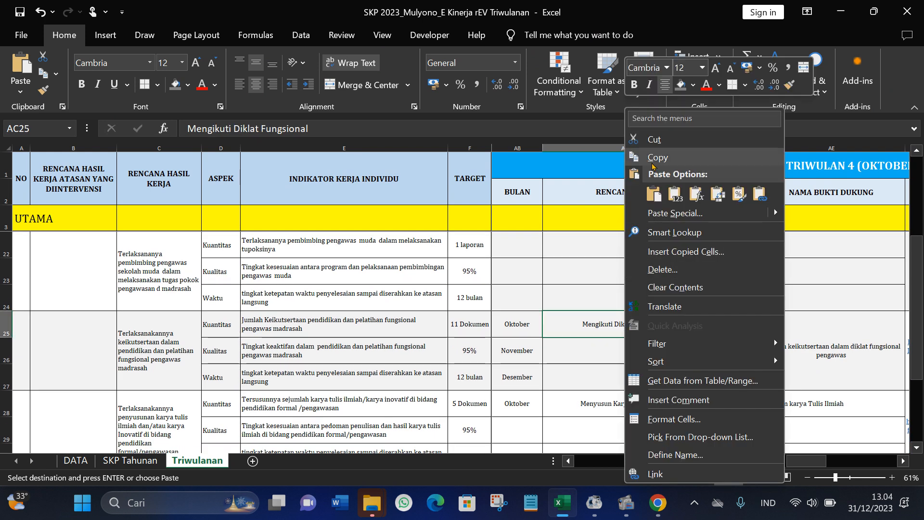
click(664, 167)
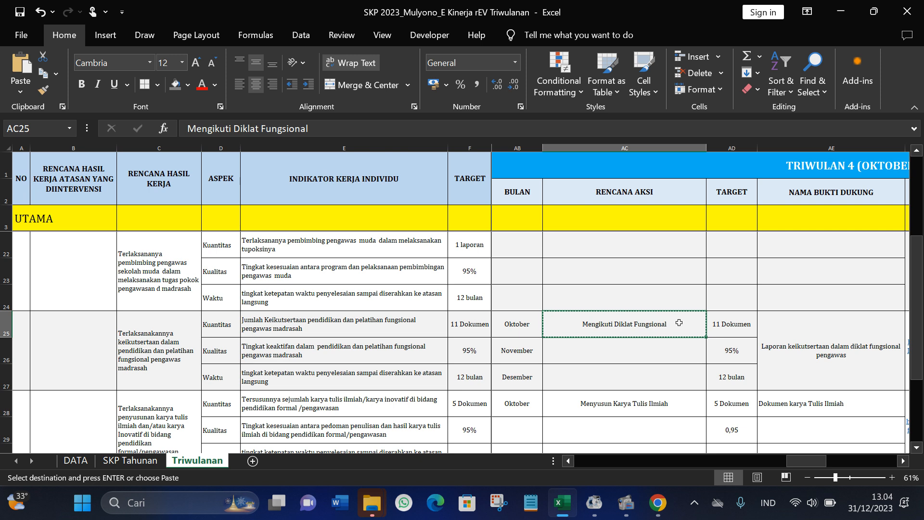
Check the diklat fungsional work plan's Triwulan 4 target and realisasi in the workbook, and return to e-Kinerja.
click(902, 461)
click(902, 461)
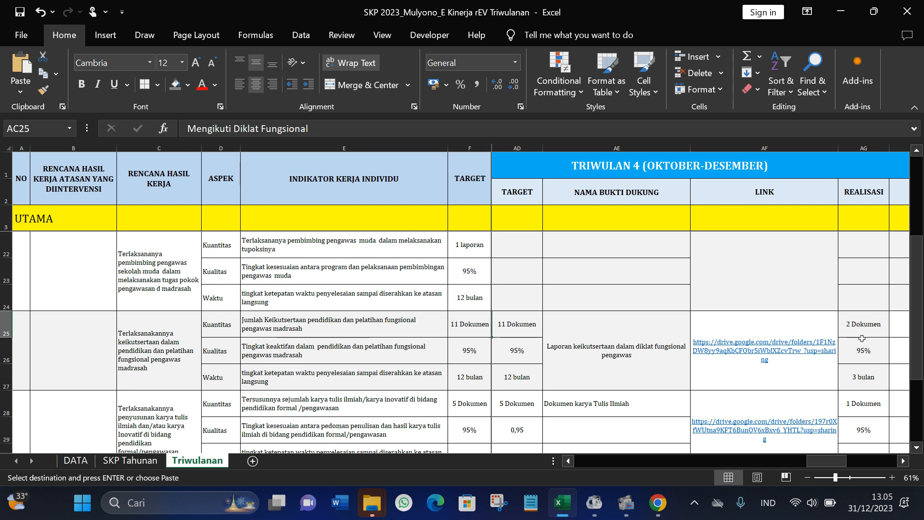
click(657, 505)
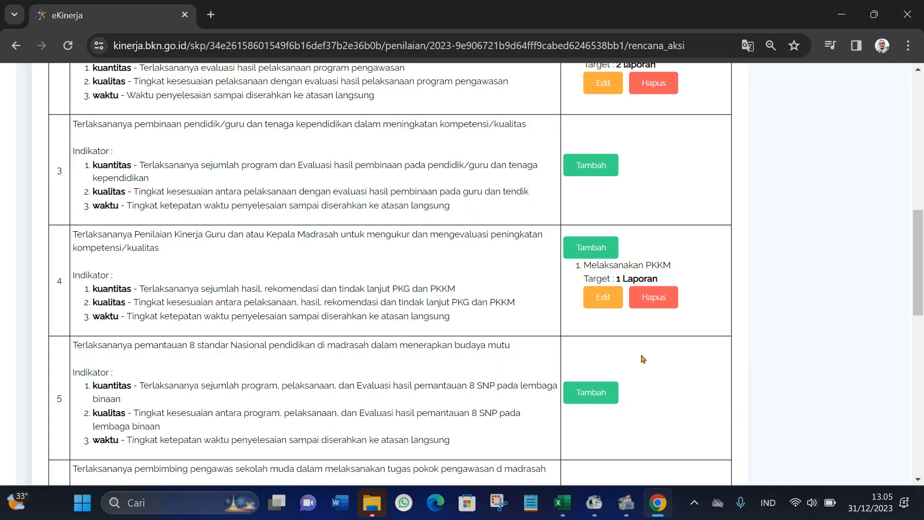
Start a new Rencana Aksi for Rencana Hasil Kerja 8 and paste "Mengikuti Diklat Fungsional" as its text.
scroll(425, 311, down, 2)
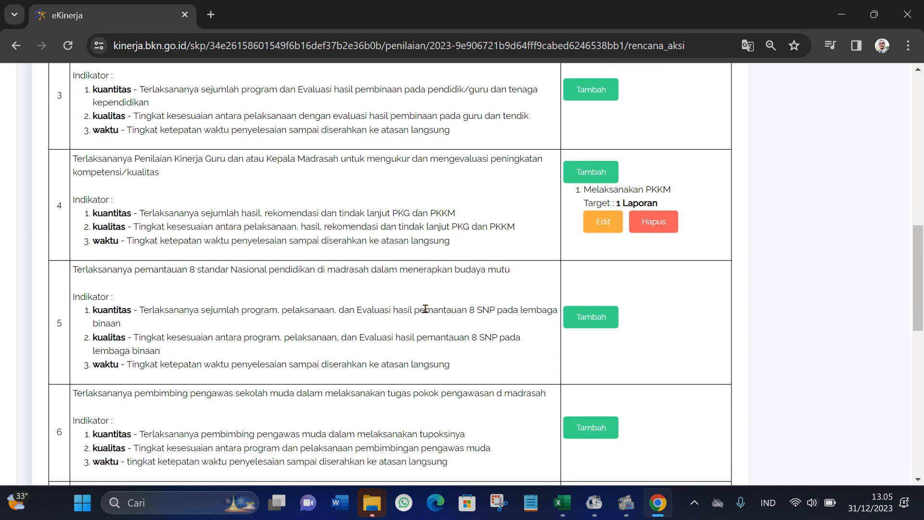
scroll(425, 309, down, 4)
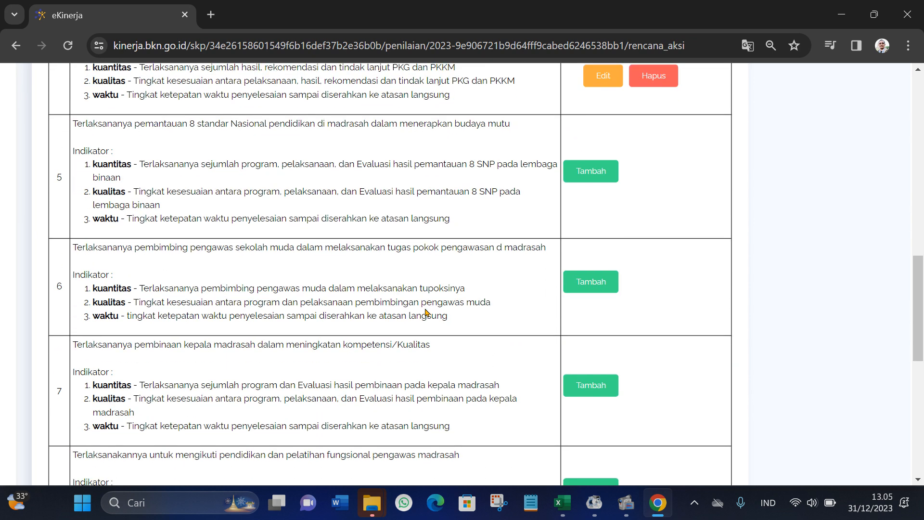
scroll(362, 369, down, 5)
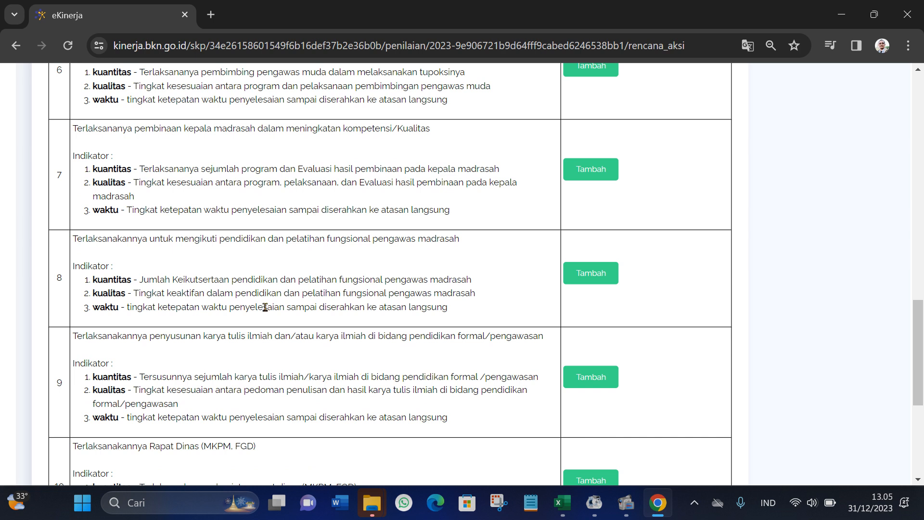
click(616, 275)
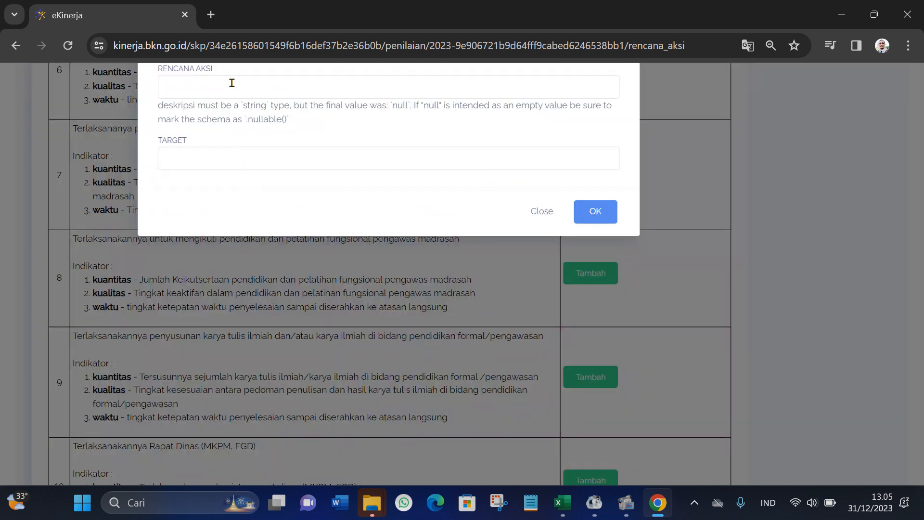
right_click(232, 84)
click(265, 224)
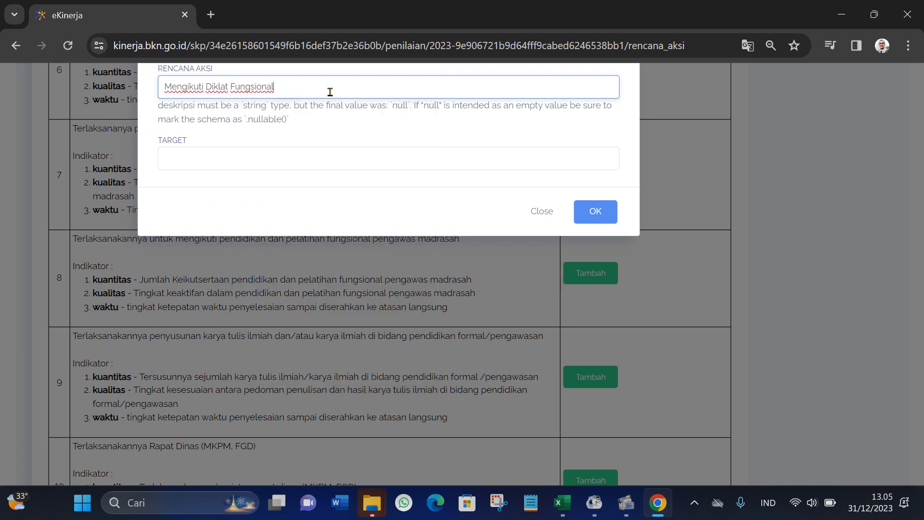
Set the diklat fungsional Rencana Aksi's target to 2 Dokumen, save it and review the Rencana Aksi table.
click(313, 158)
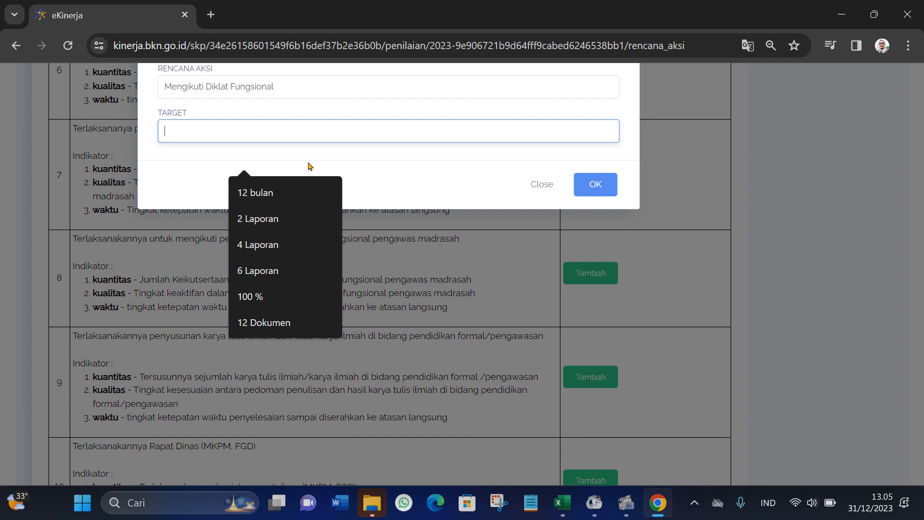
text(2 Dokumen)
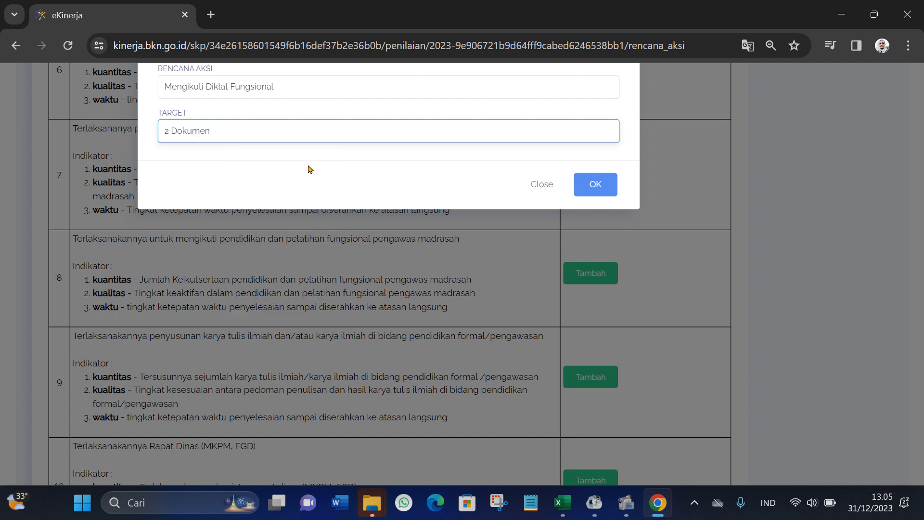
click(584, 190)
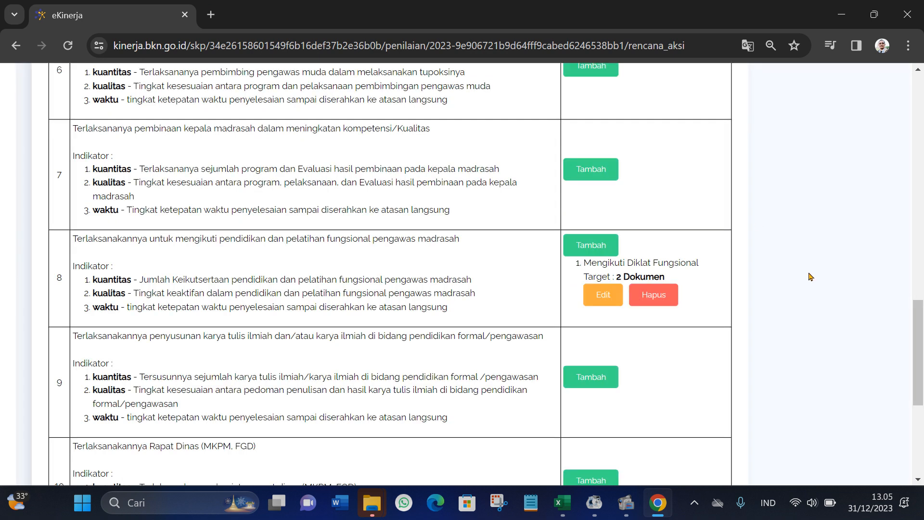
scroll(688, 288, down, 1)
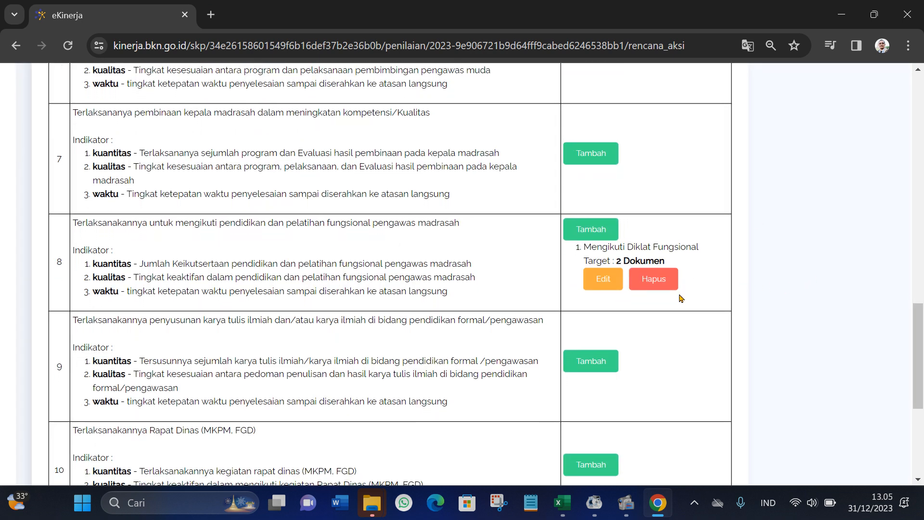
scroll(660, 361, up, 15)
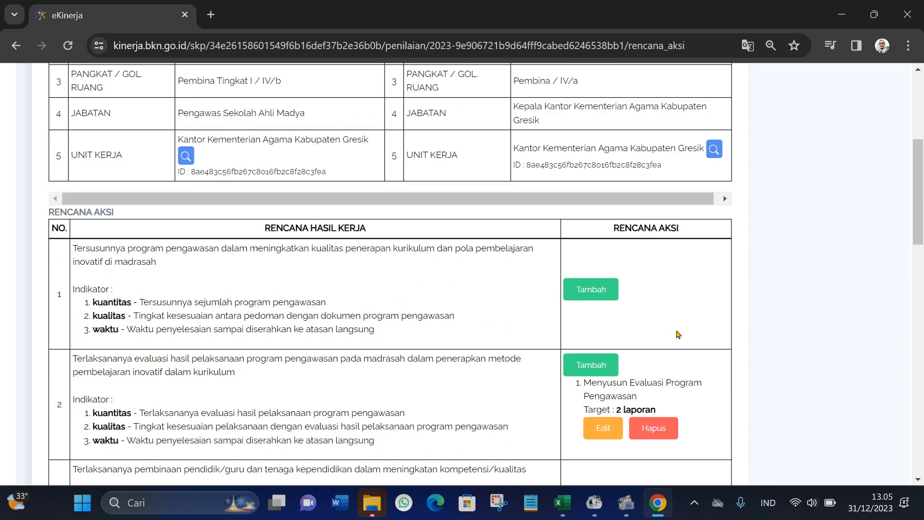
Review the Triwulan 4 Rencana Aksi table, examining the actions and targets entered for Rencana Hasil Kerja 2, 4 and 8.
scroll(676, 333, up, 4)
scroll(664, 332, down, 3)
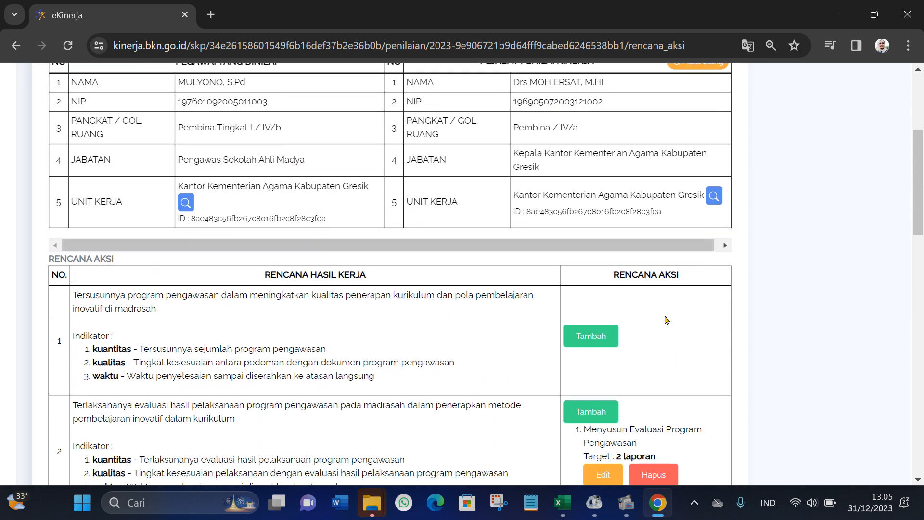
key(ctrl+minus)
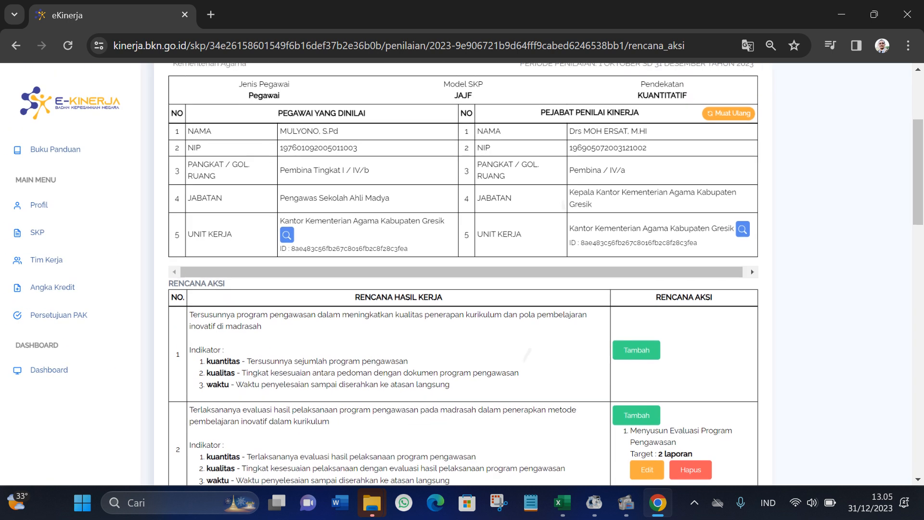
scroll(463, 273, down, 6)
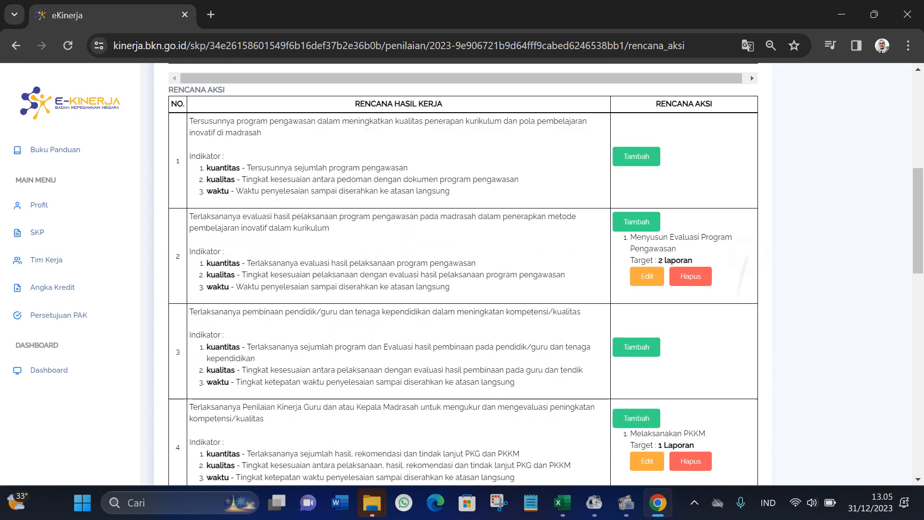
scroll(463, 273, down, 9)
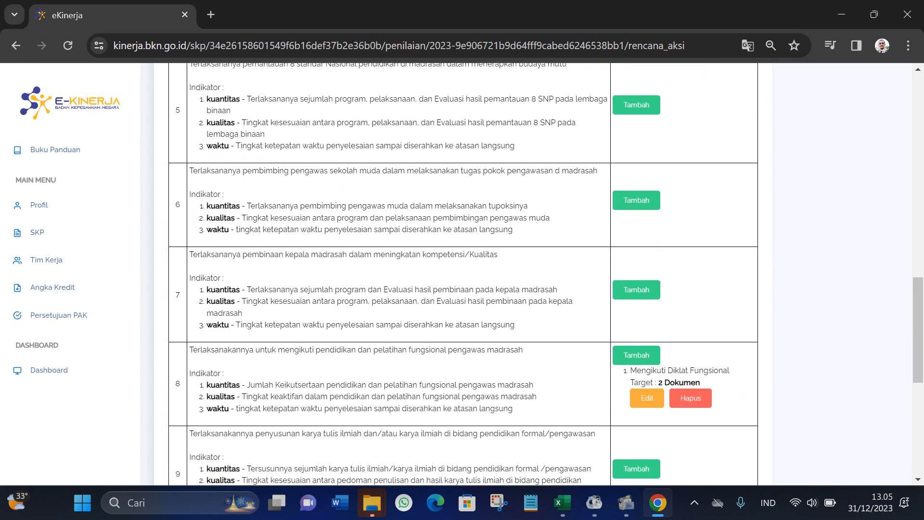
scroll(463, 274, up, 2)
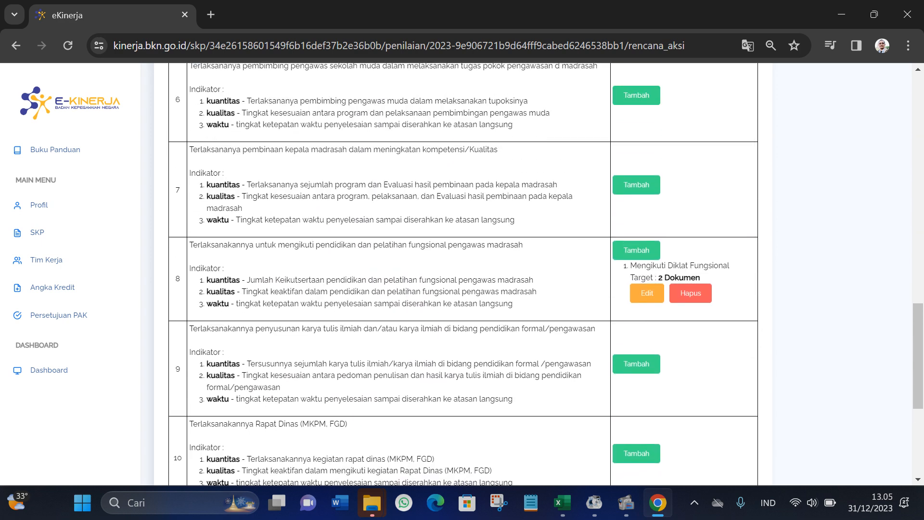
key(ctrl+plus)
key(ctrl+plus)
key(ctrl+plus)
scroll(463, 273, up, 4)
scroll(463, 273, up, 12)
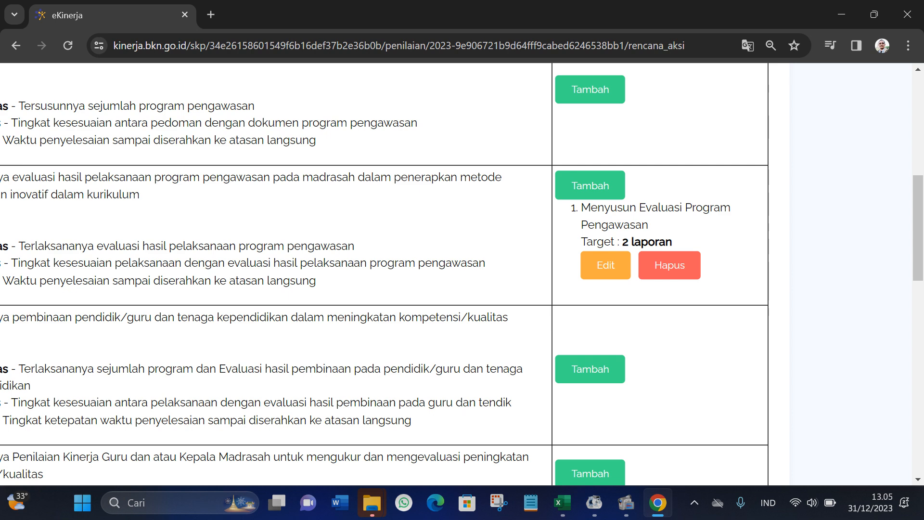
scroll(463, 273, down, 3)
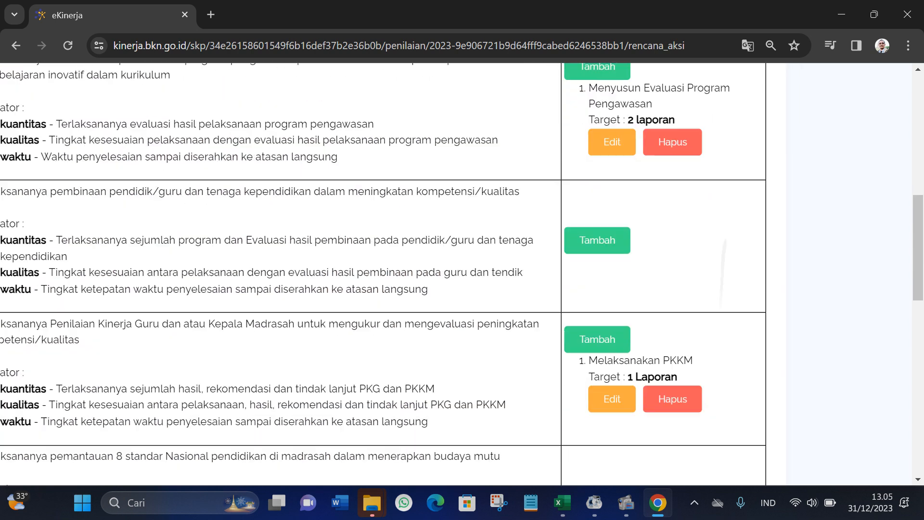
scroll(462, 273, down, 1)
scroll(461, 273, up, 3)
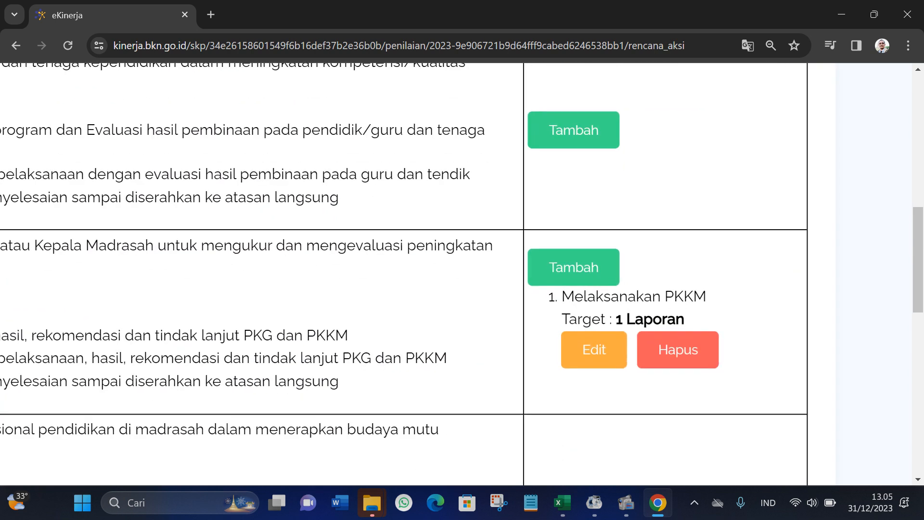
scroll(462, 273, down, 1)
scroll(462, 273, down, 4)
scroll(462, 273, down, 8)
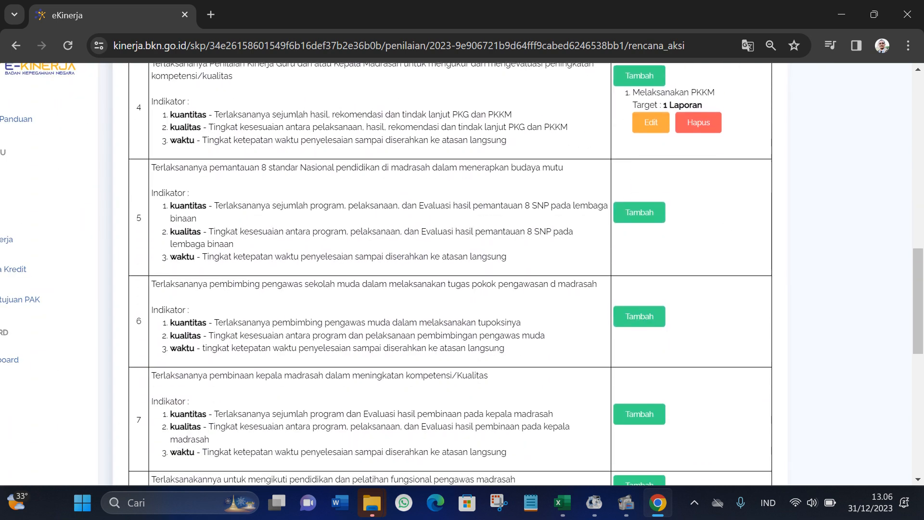
scroll(462, 273, up, 3)
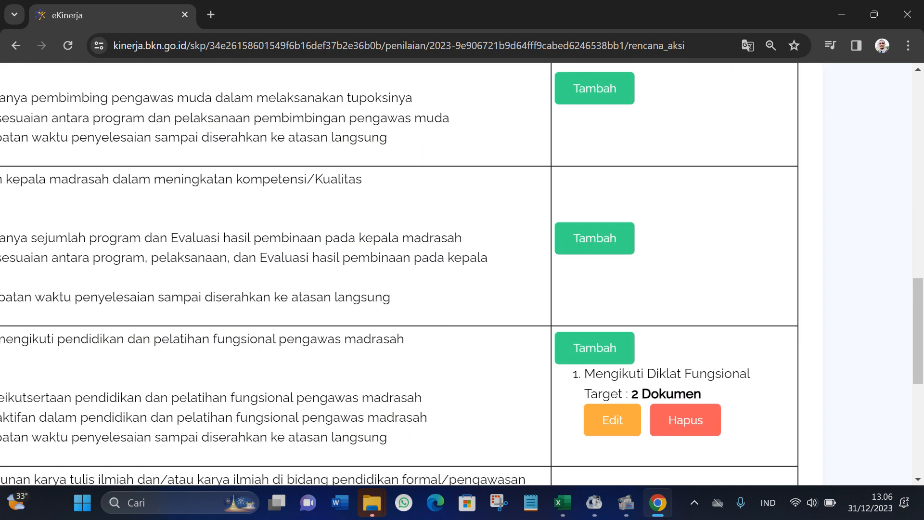
scroll(462, 273, down, 1)
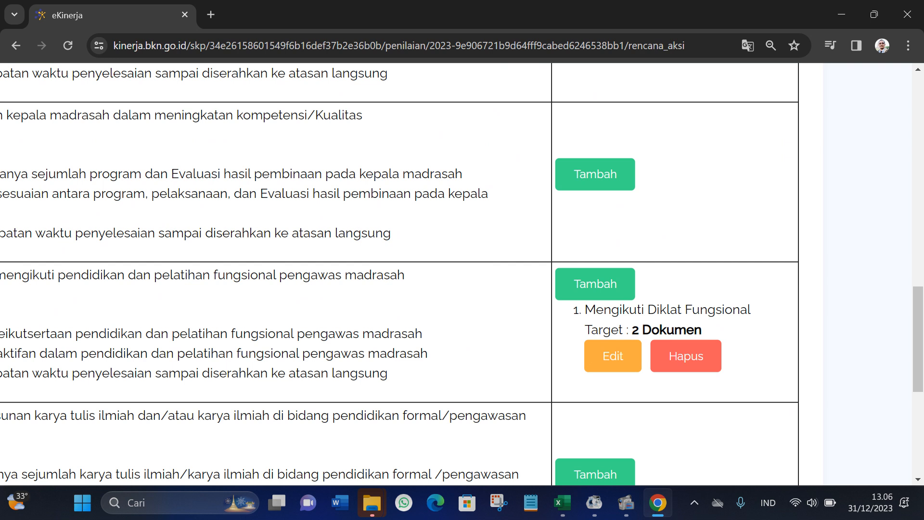
Go through all Rencana Hasil Kerja rows again to check which have a Rencana Aksi and which are left empty for Triwulan 4.
scroll(462, 273, down, 4)
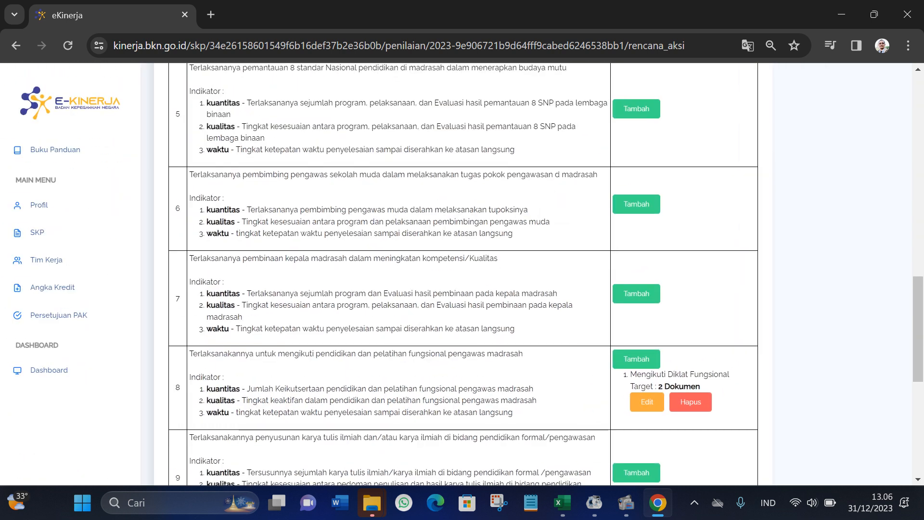
scroll(462, 273, up, 8)
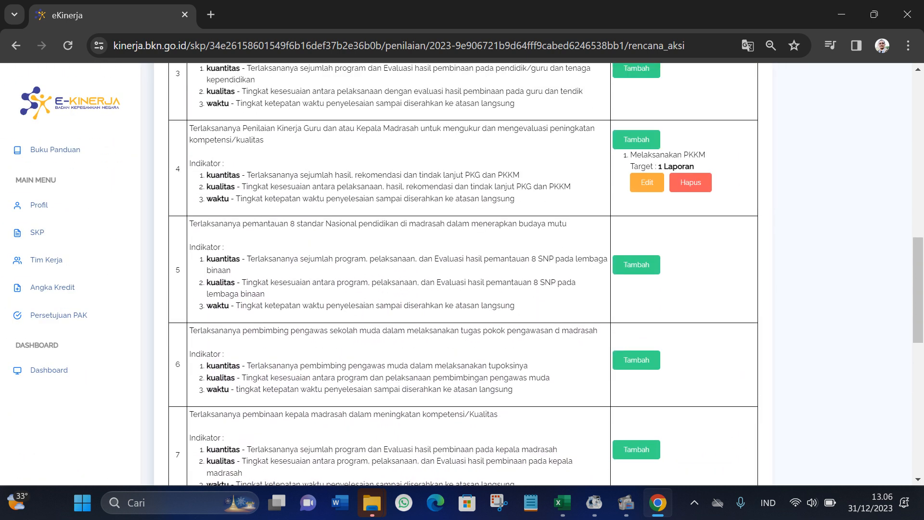
scroll(462, 274, up, 3)
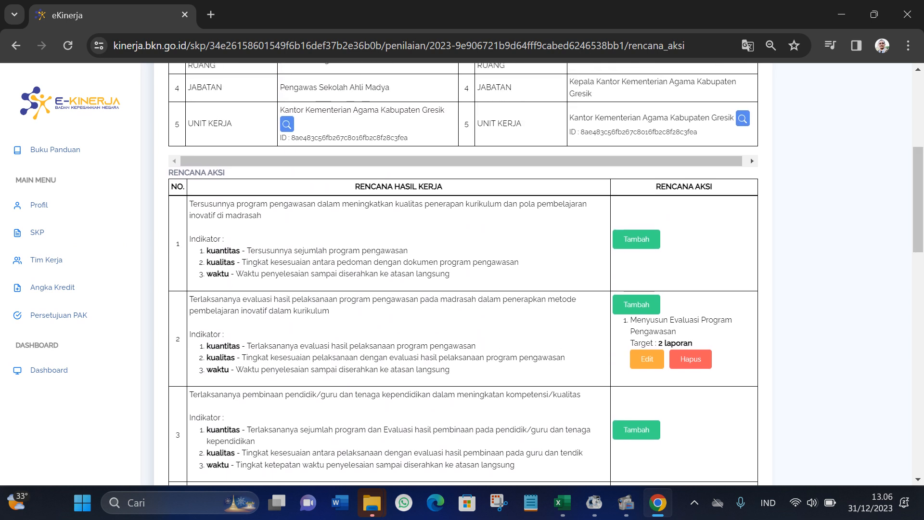
scroll(462, 273, down, 4)
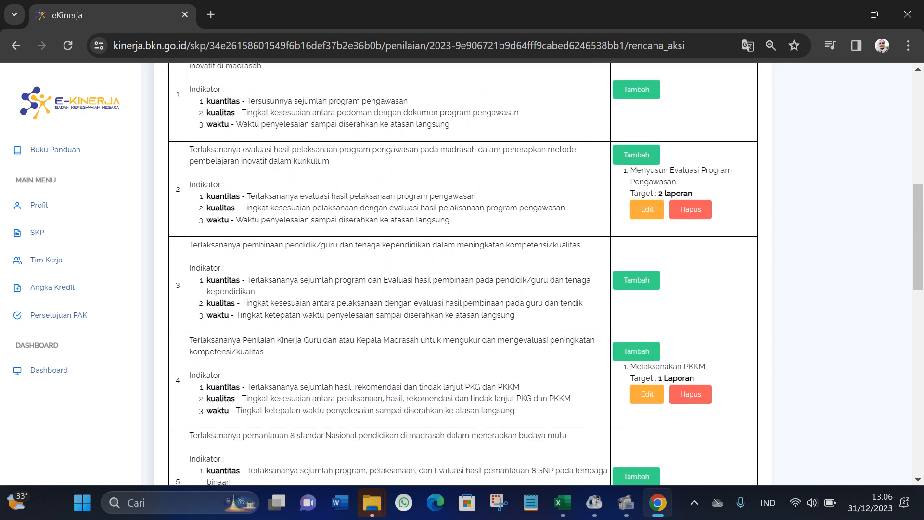
scroll(461, 273, down, 5)
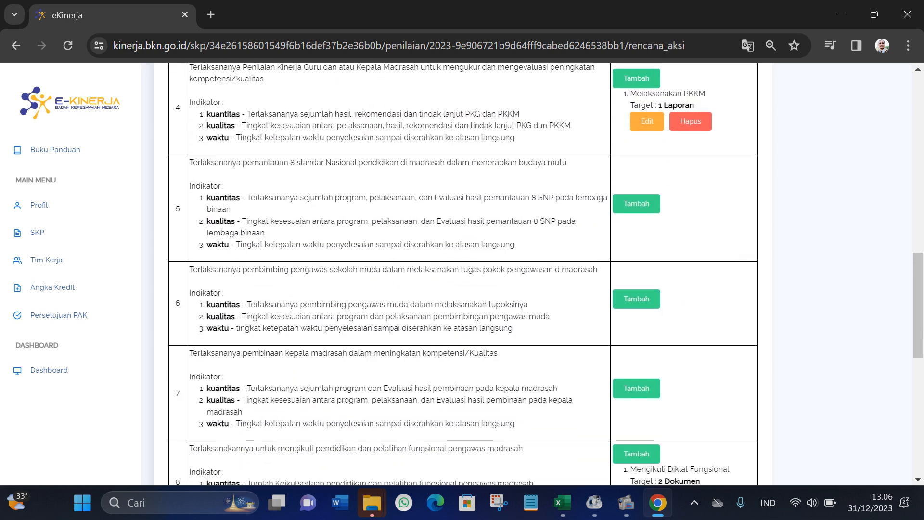
scroll(461, 273, down, 8)
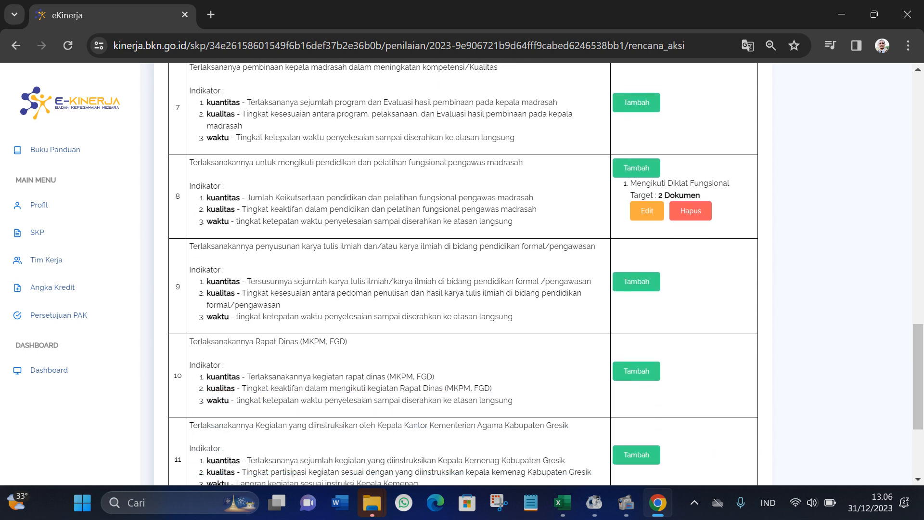
scroll(462, 274, up, 5)
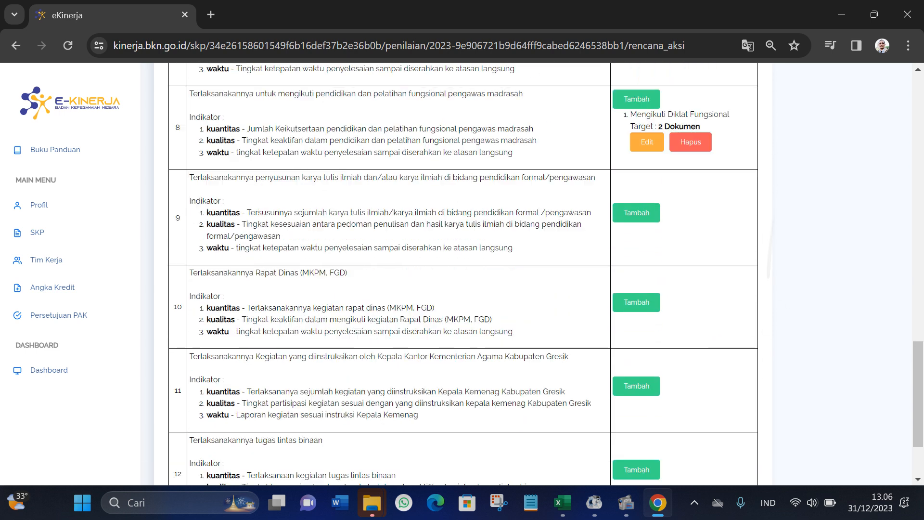
scroll(461, 274, up, 5)
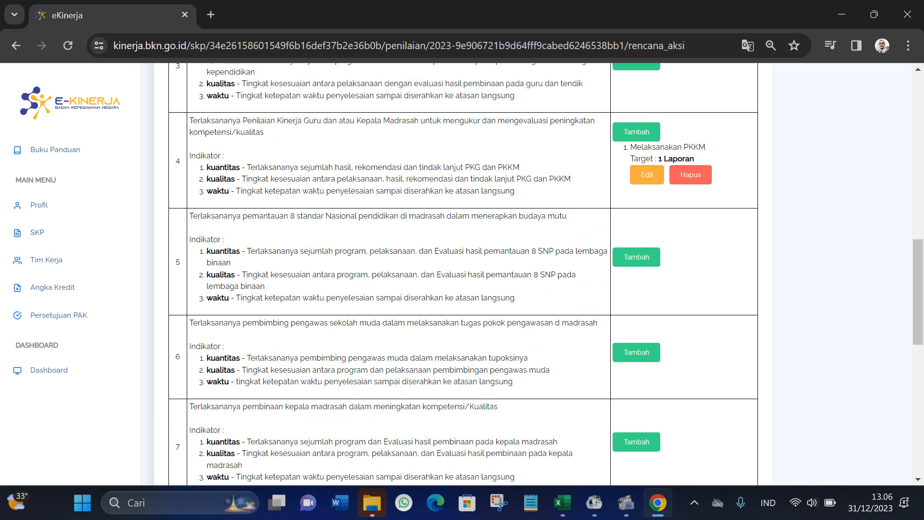
scroll(462, 273, up, 5)
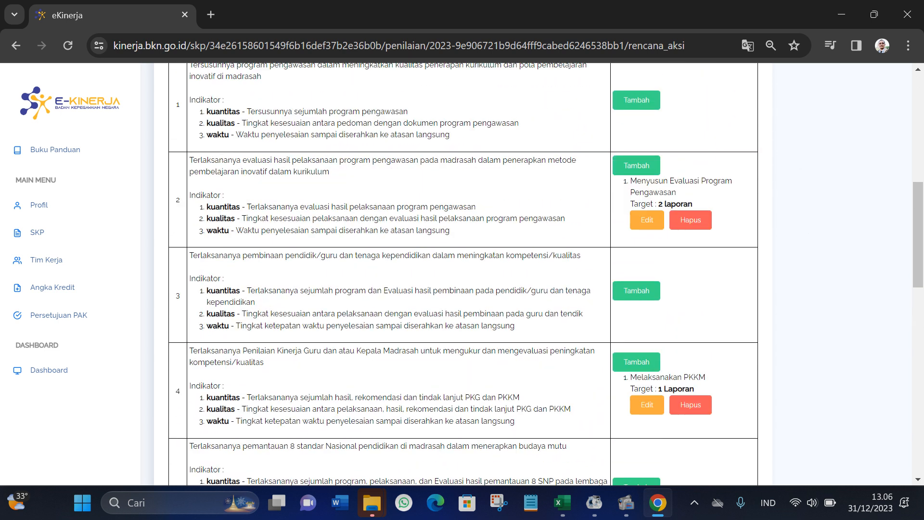
scroll(462, 274, up, 3)
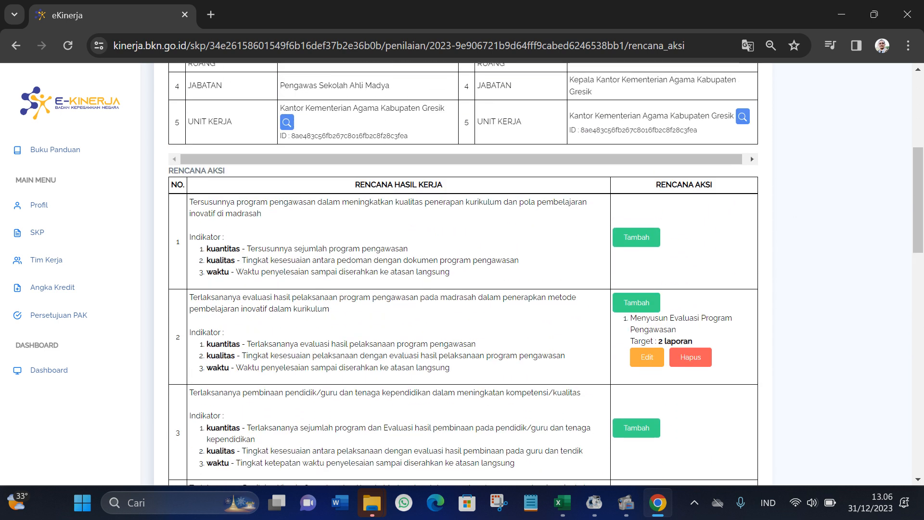
scroll(462, 273, down, 1)
scroll(462, 274, up, 3)
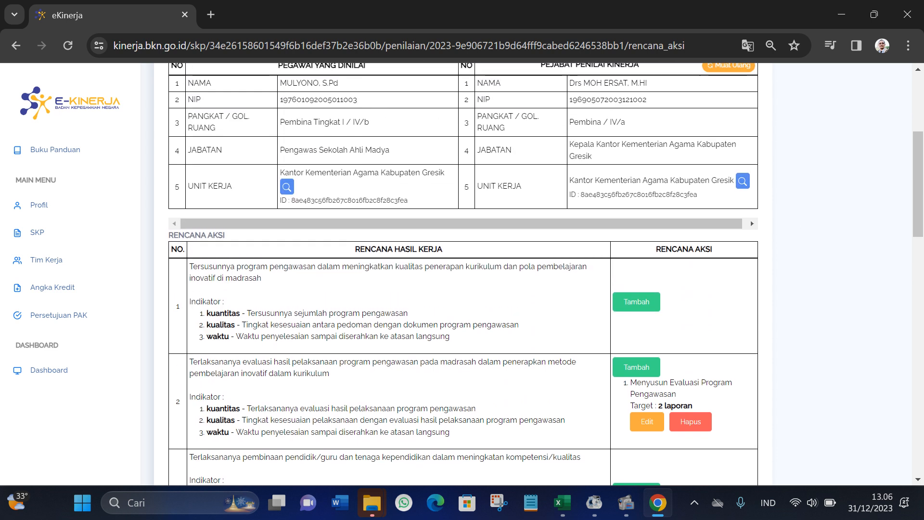
scroll(462, 273, down, 2)
scroll(462, 274, down, 4)
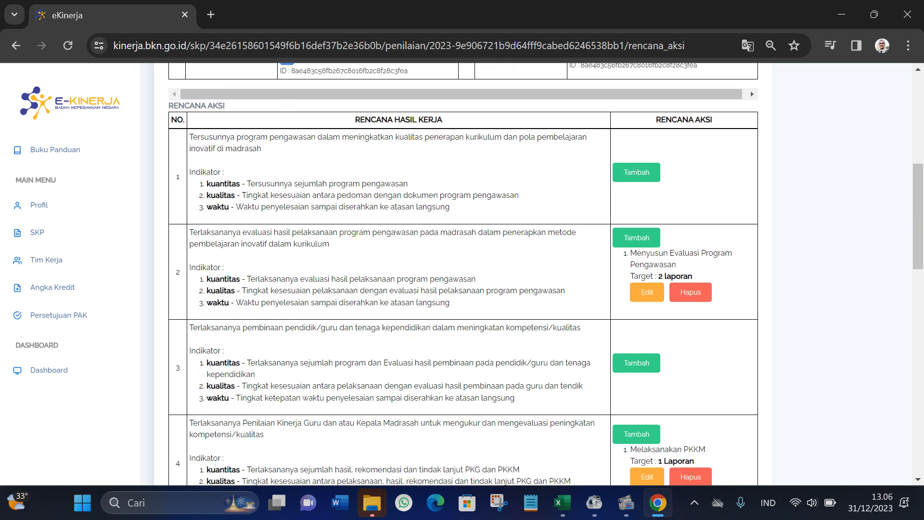
scroll(462, 273, down, 9)
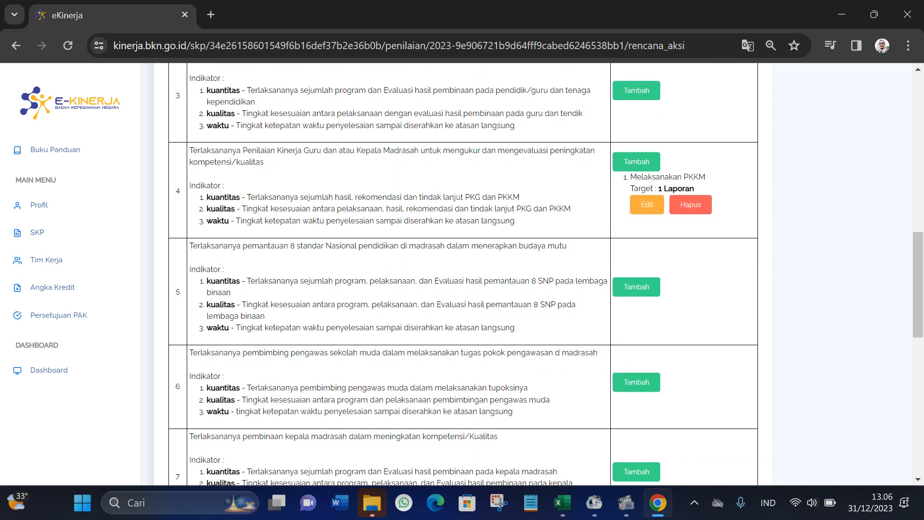
scroll(462, 273, down, 4)
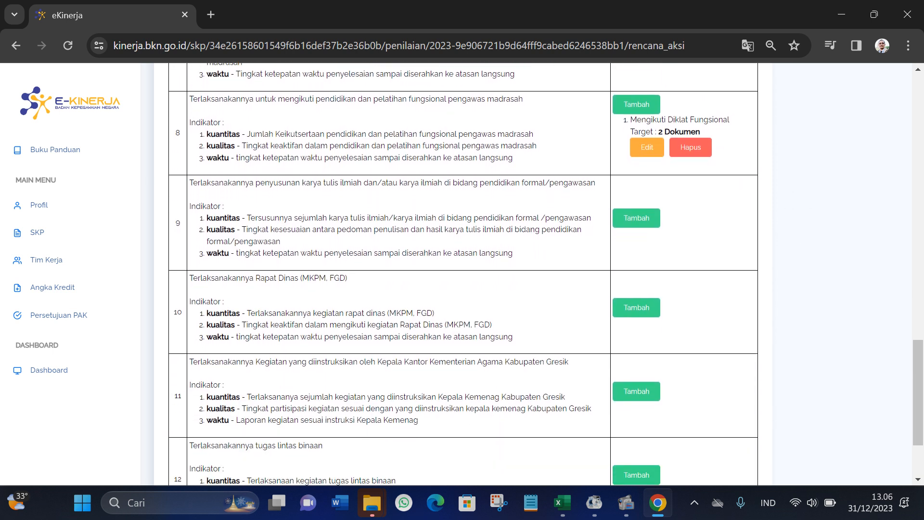
scroll(462, 274, down, 2)
scroll(462, 274, up, 5)
scroll(462, 273, up, 20)
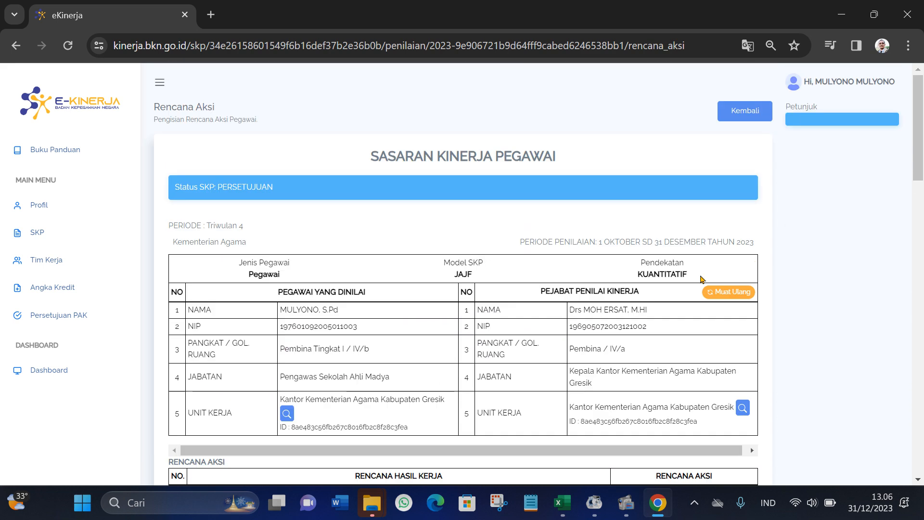
Return to the 2023 Penilaian SKP page and find the Triwulan 4 period, 1 Oktober 2023 s/d 31 Desember 2023.
click(16, 45)
click(744, 114)
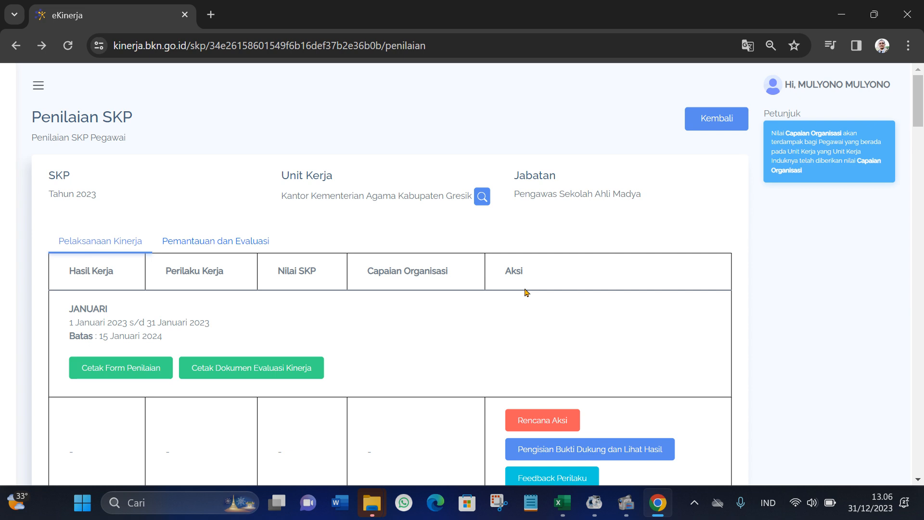
scroll(526, 292, down, 2)
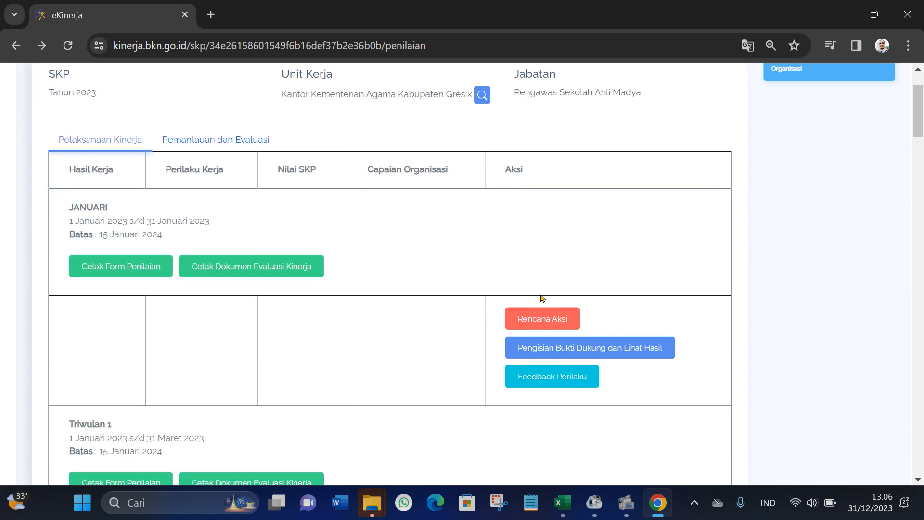
scroll(481, 296, up, 2)
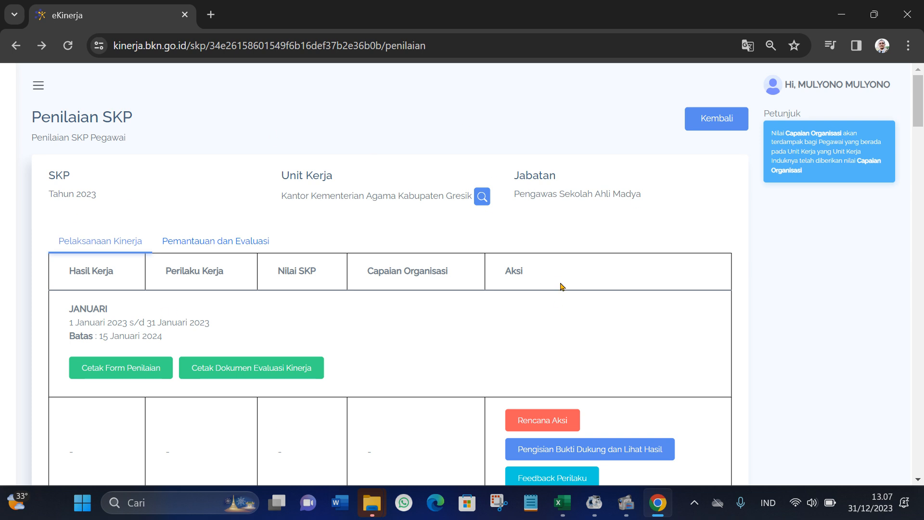
scroll(582, 320, down, 20)
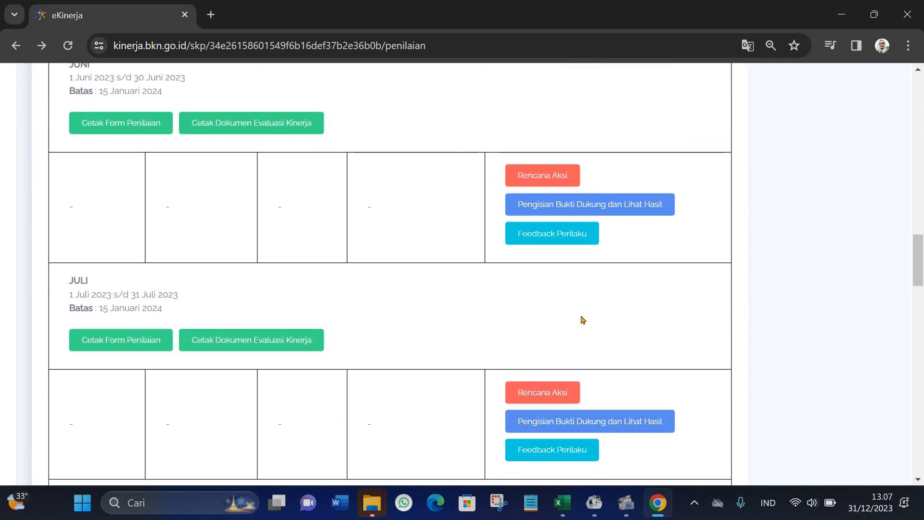
scroll(582, 319, down, 3)
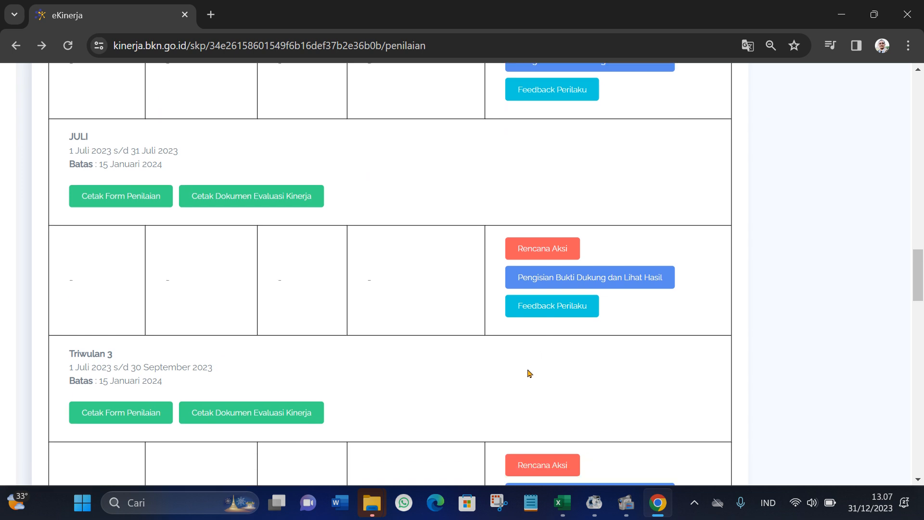
scroll(530, 373, down, 3)
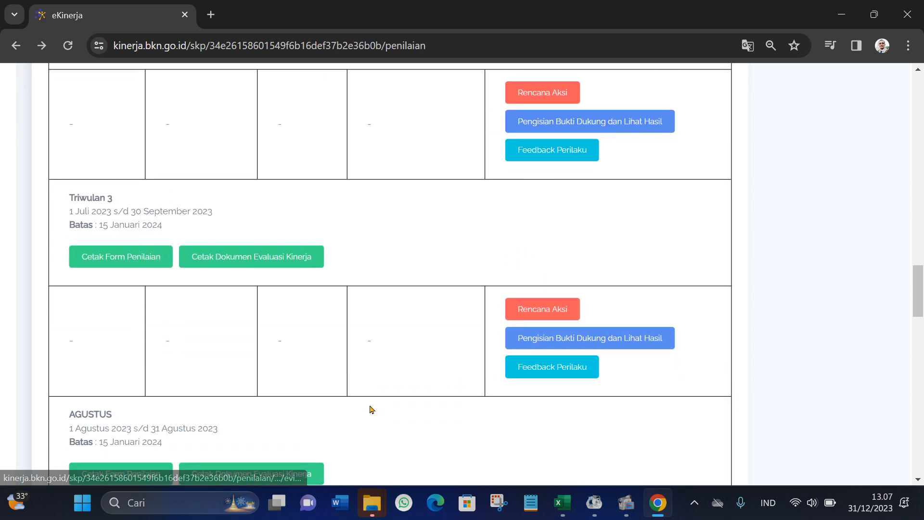
scroll(371, 410, down, 11)
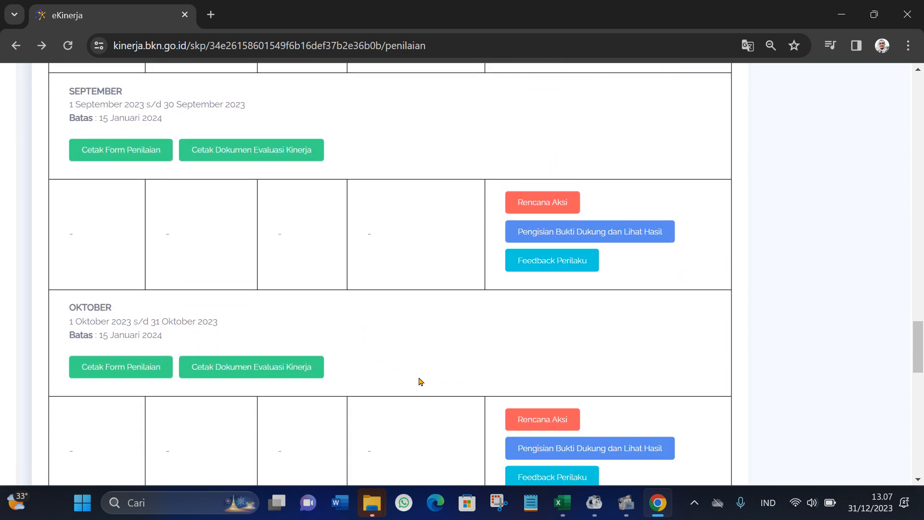
scroll(428, 384, down, 1)
scroll(389, 274, down, 4)
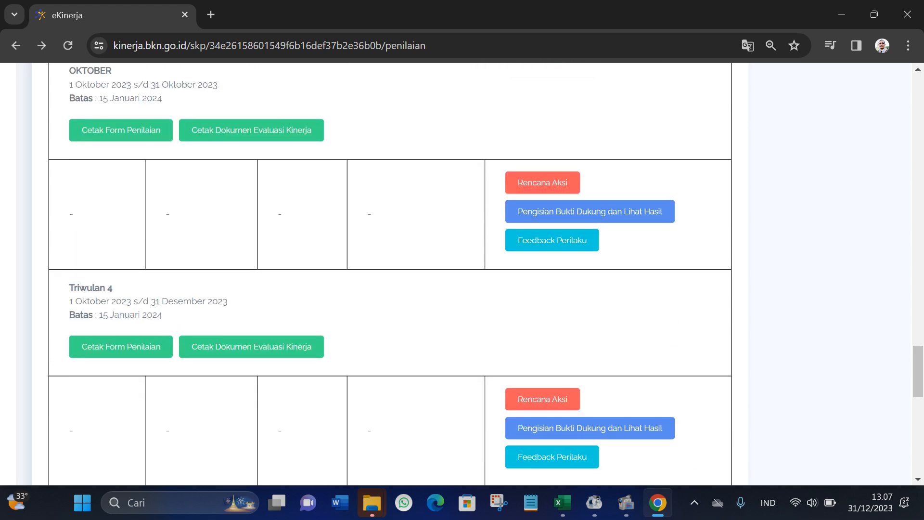
scroll(100, 306, up, 5)
scroll(399, 278, left, 3)
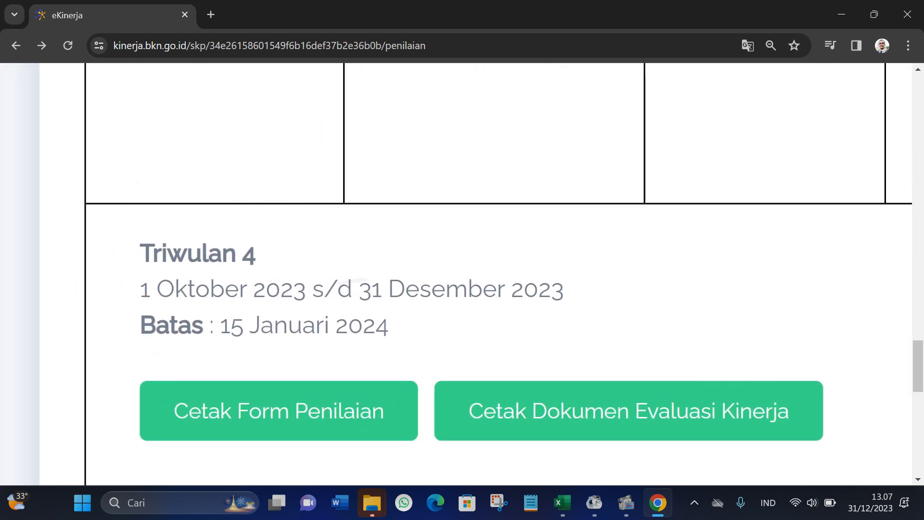
Open Pengisian Bukti Dukung dan Lihat Hasil for the Triwulan 4 period, 1 Oktober 2023 s/d 31 Desember 2023.
scroll(399, 278, down, 4)
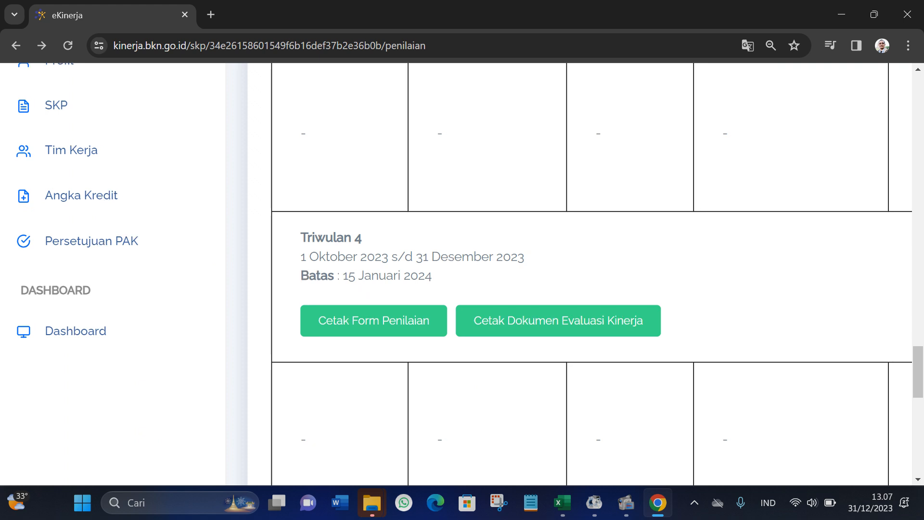
scroll(398, 278, right, 5)
scroll(500, 308, down, 3)
scroll(527, 270, down, 1)
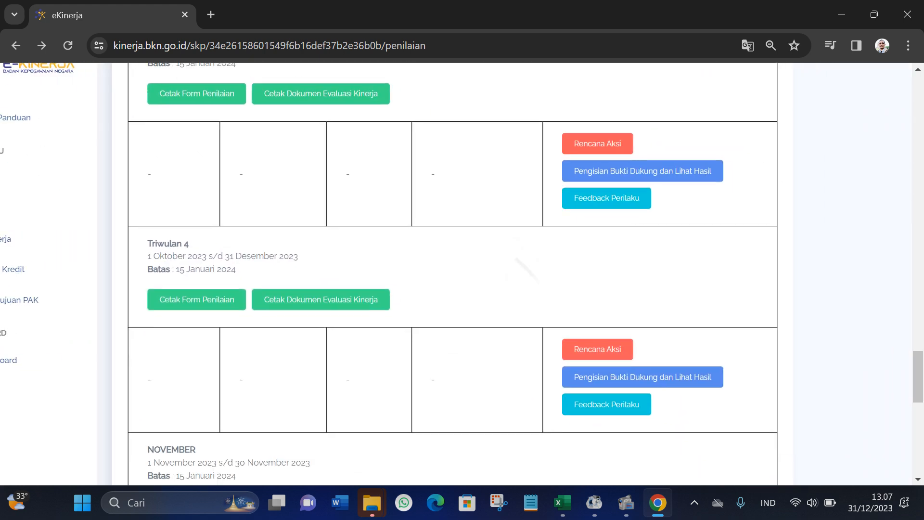
click(656, 377)
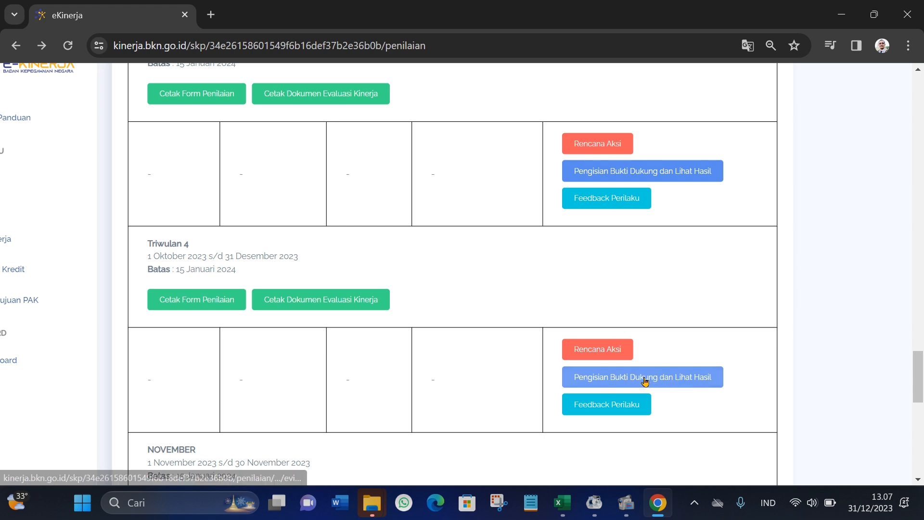
click(643, 380)
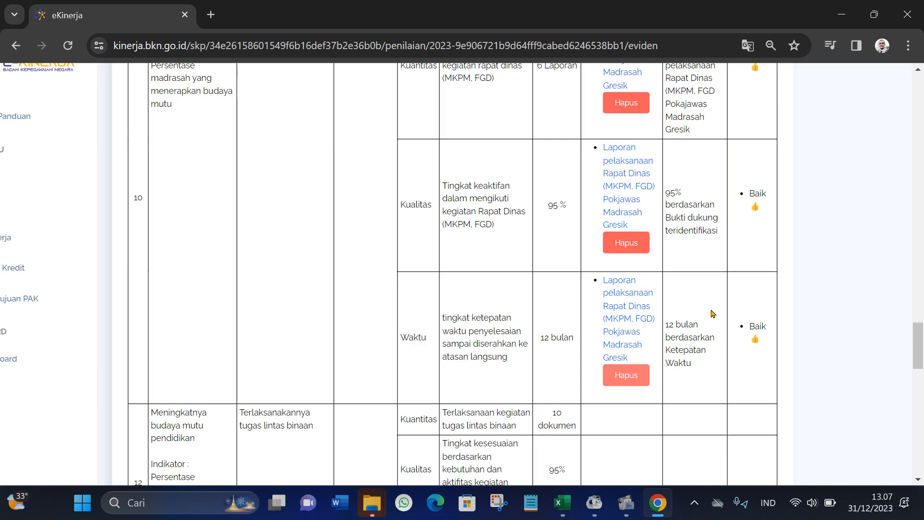
Look through the Hasil Kerja table to check which rows allow Bukti Dukung and Realisasi entries for Triwulan 4.
scroll(848, 273, up, 6)
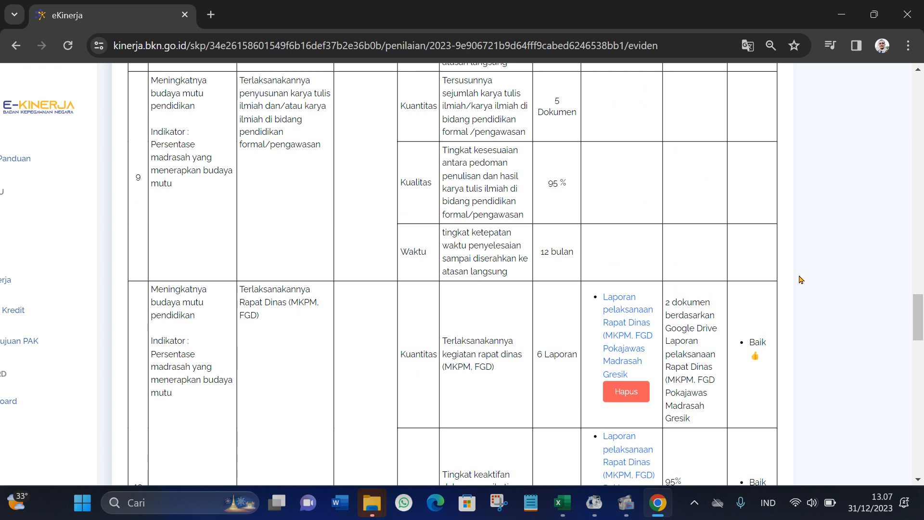
scroll(674, 303, up, 7)
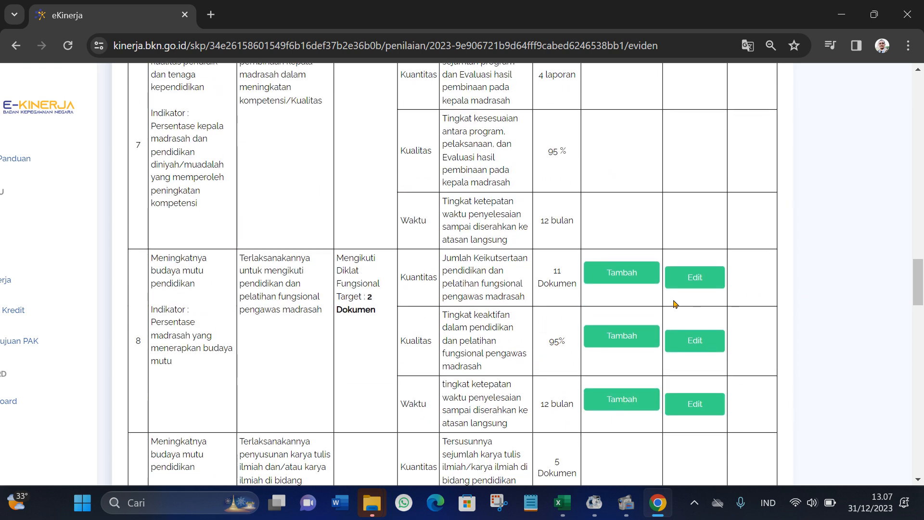
scroll(672, 300, down, 3)
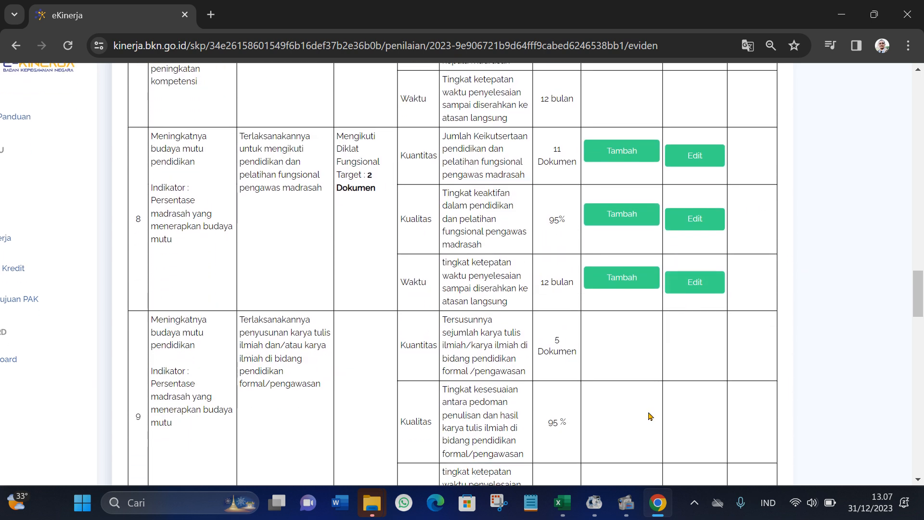
scroll(637, 380, up, 10)
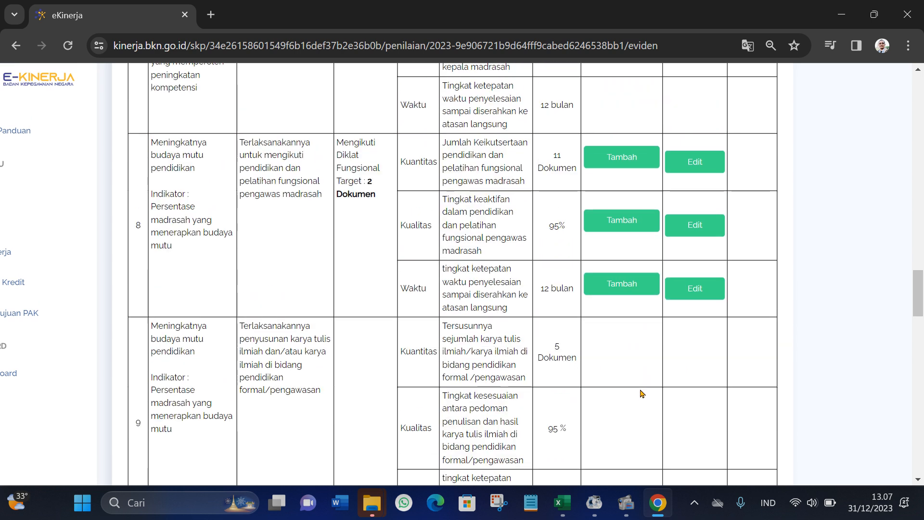
scroll(577, 337, up, 15)
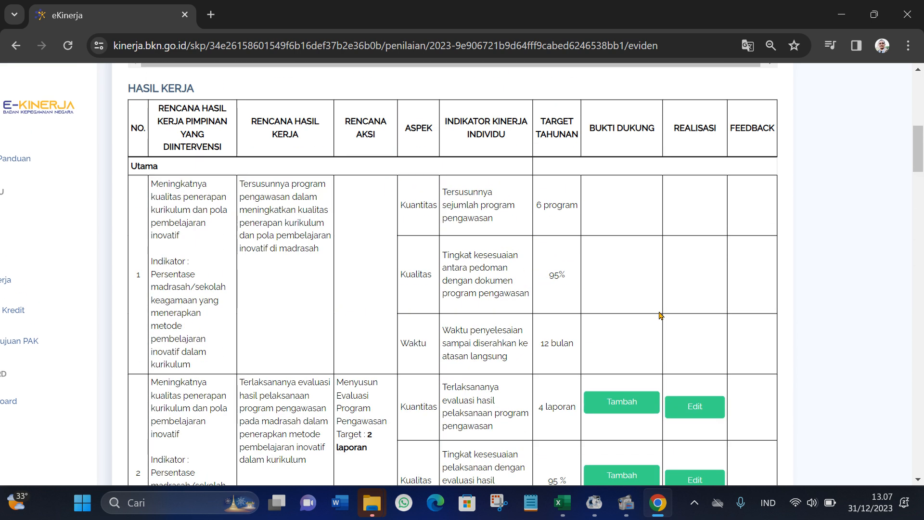
scroll(661, 313, down, 3)
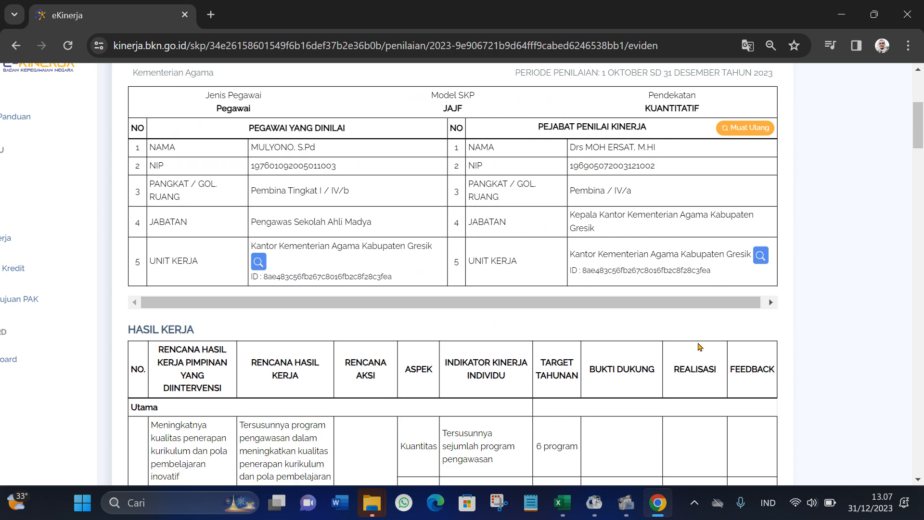
scroll(712, 365, down, 2)
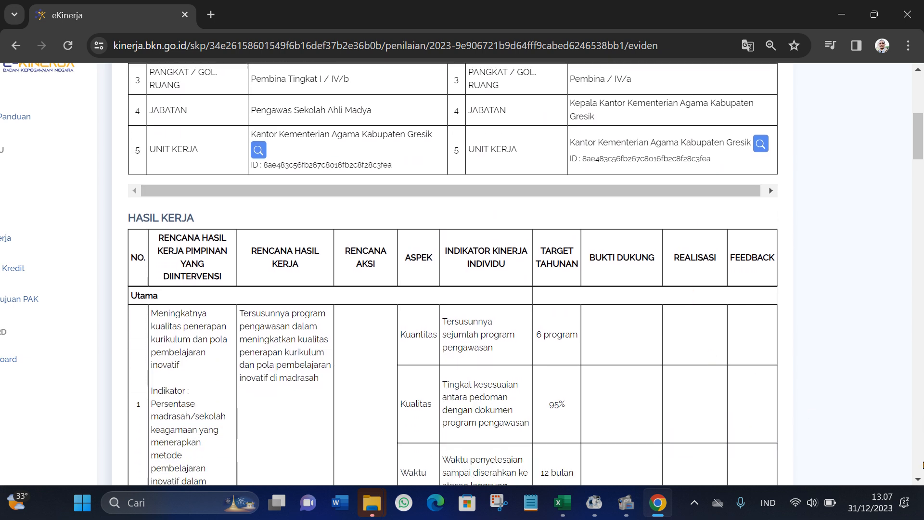
scroll(891, 452, down, 5)
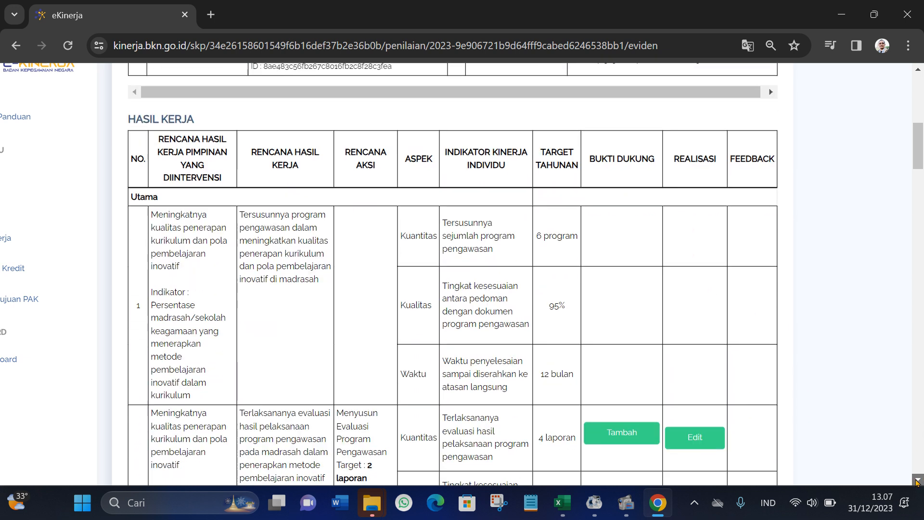
scroll(713, 308, down, 2)
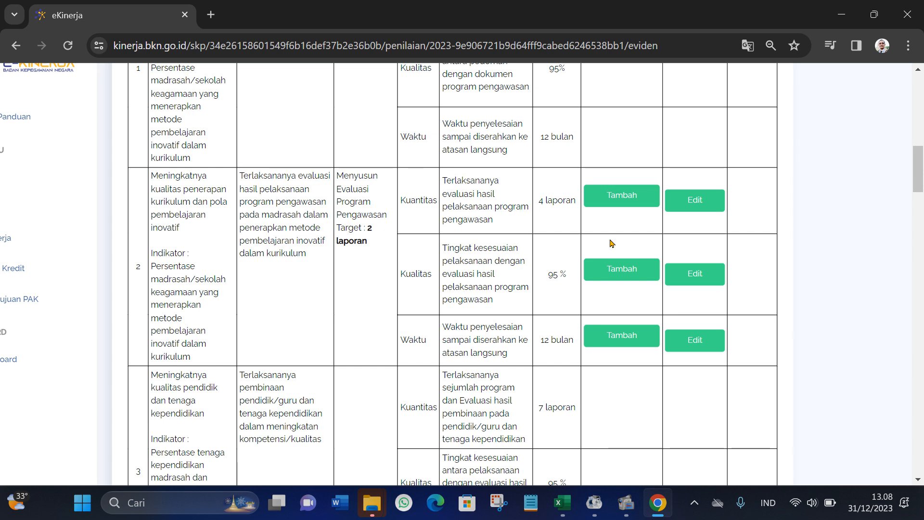
Start a Bukti Dukung entry for the Kuantitas aspect of Rencana Hasil Kerja 2 and copy its name from the Triwulan 4 plan in Excel.
click(603, 200)
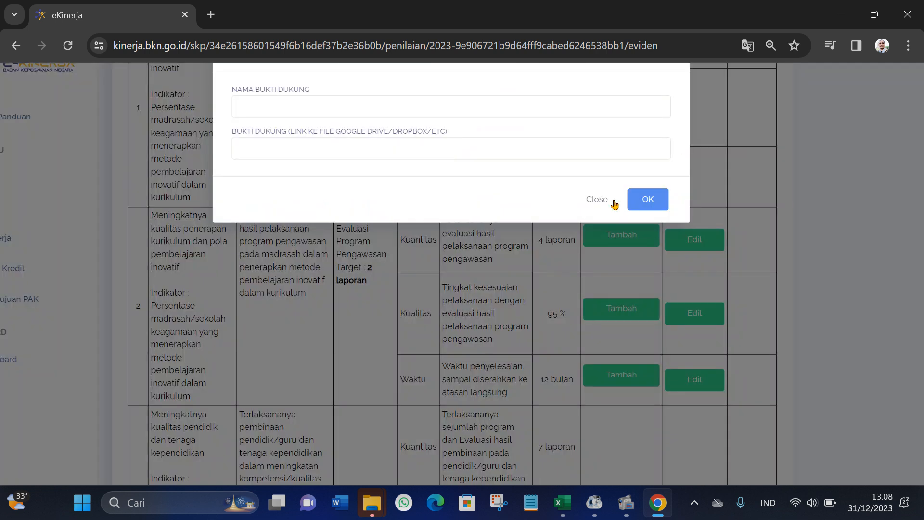
click(292, 101)
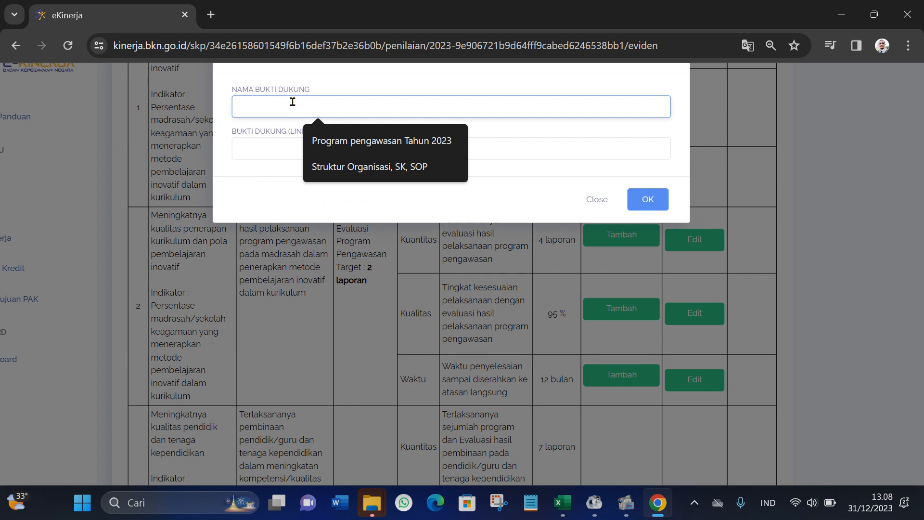
click(561, 502)
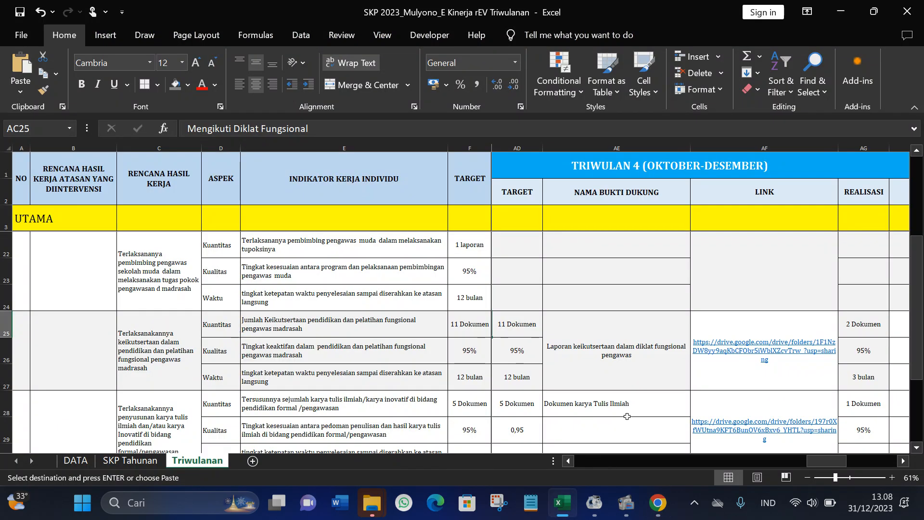
scroll(640, 358, up, 6)
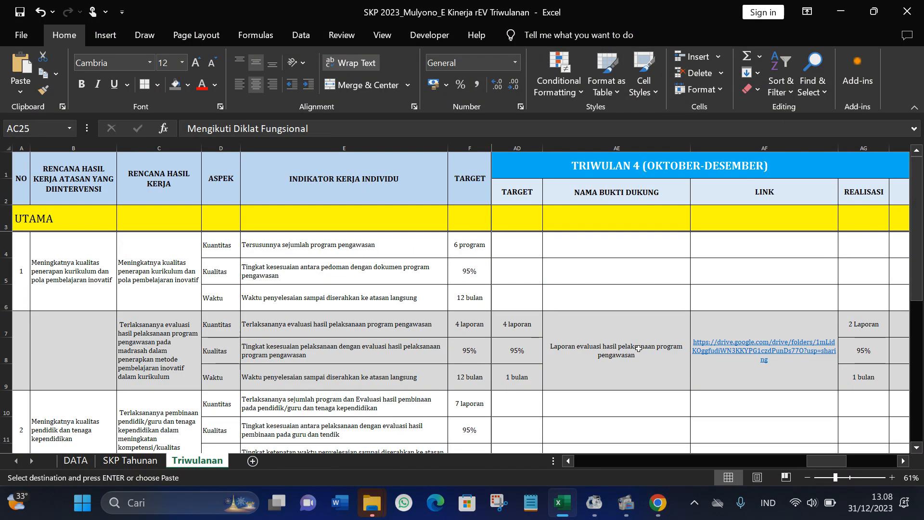
scroll(641, 341, down, 1)
scroll(625, 341, up, 1)
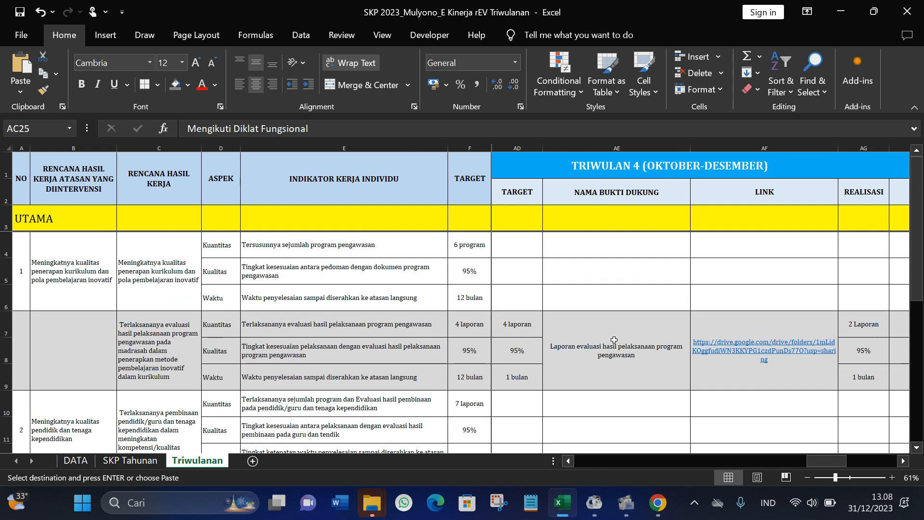
click(609, 346)
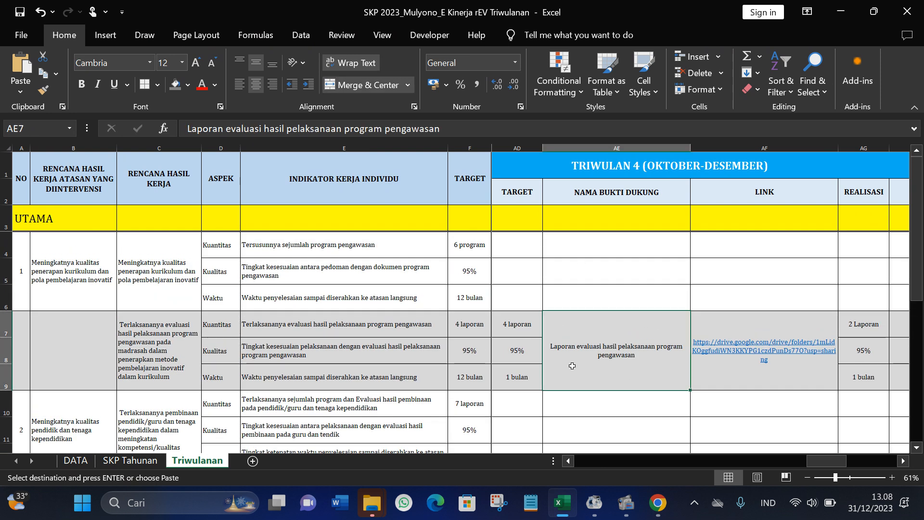
right_click(608, 346)
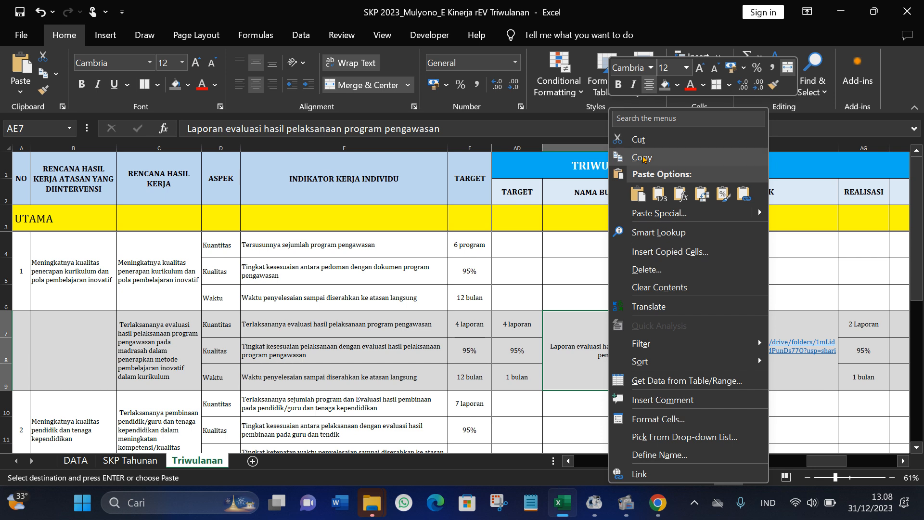
click(621, 157)
Back in e-Kinerja, enter "Laporan evaluasi hasil pelaksanaan program pengawasan" as the Nama Bukti Dukung.
click(657, 502)
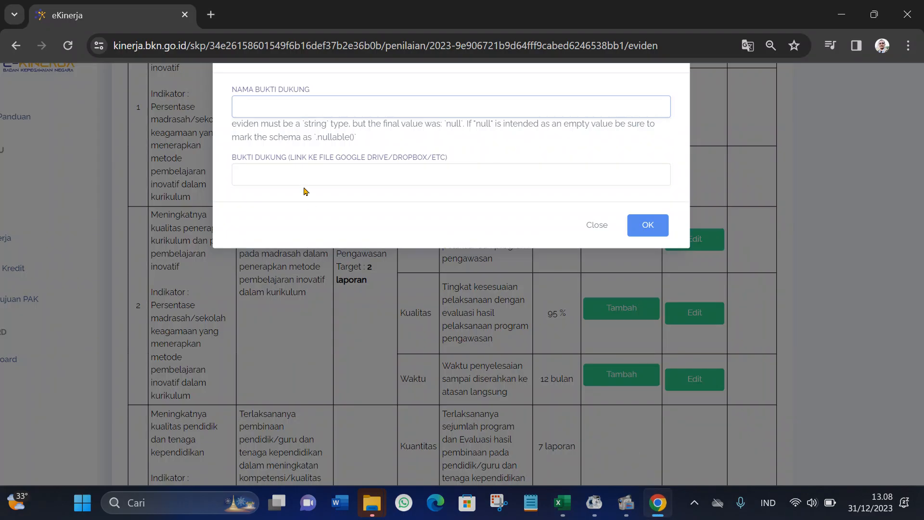
click(298, 104)
right_click(297, 103)
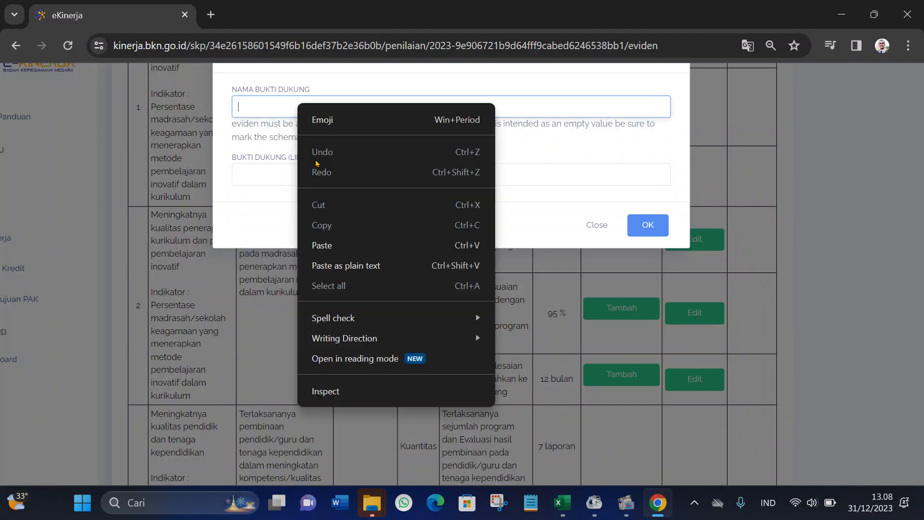
click(327, 244)
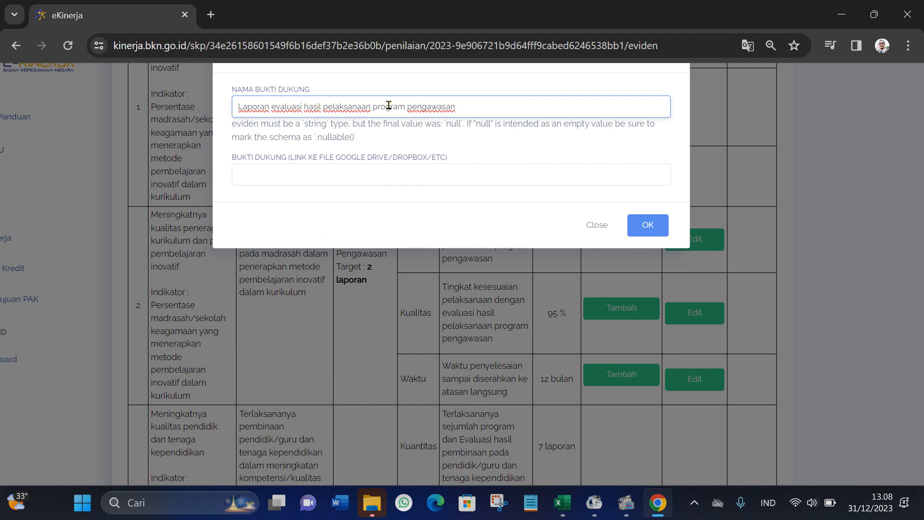
Copy the evaluation report's Google Drive link from the Excel plan into the e-Kinerja Bukti Dukung link field and save the entry.
click(369, 173)
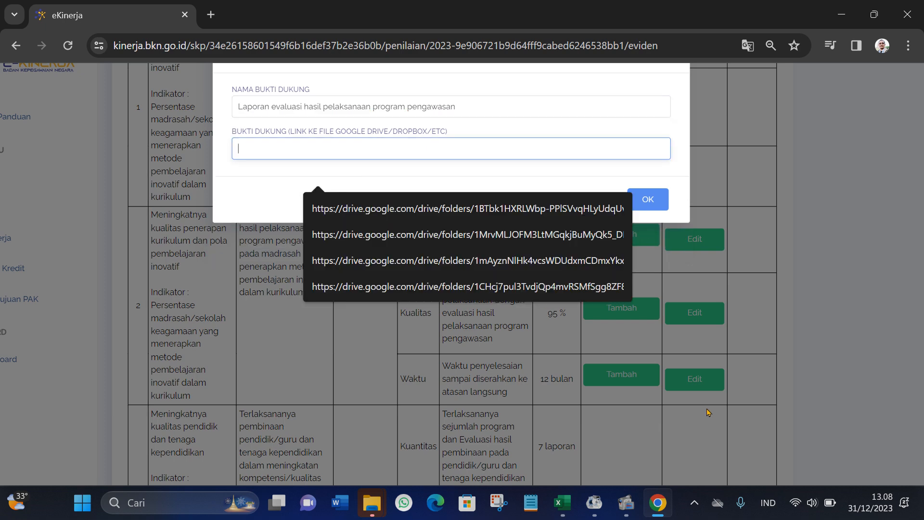
click(561, 502)
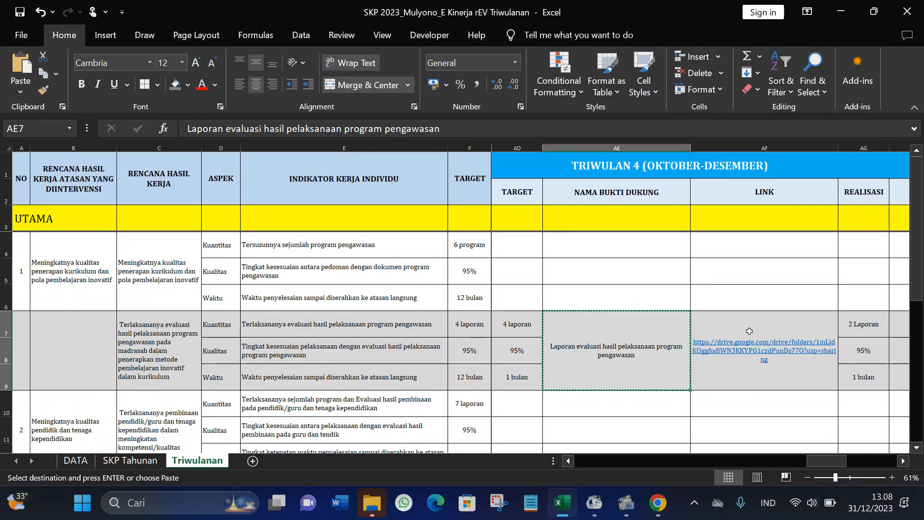
click(749, 336)
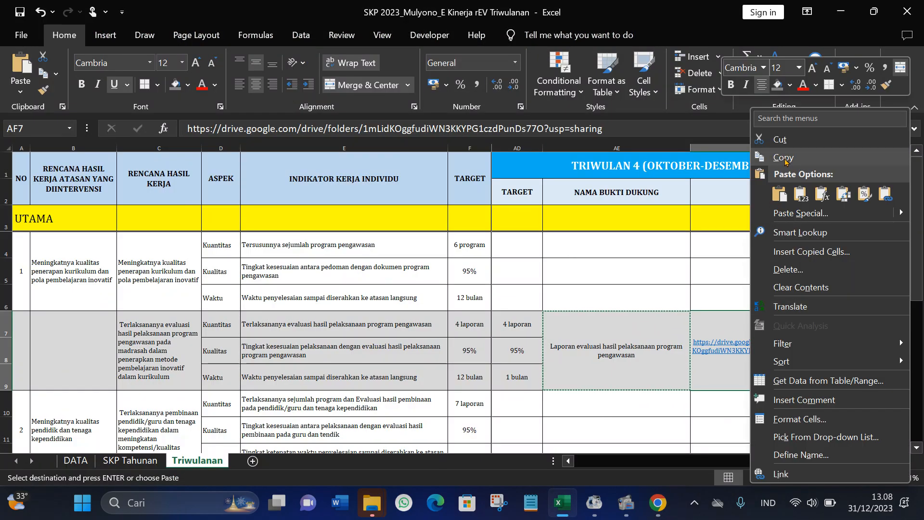
click(779, 157)
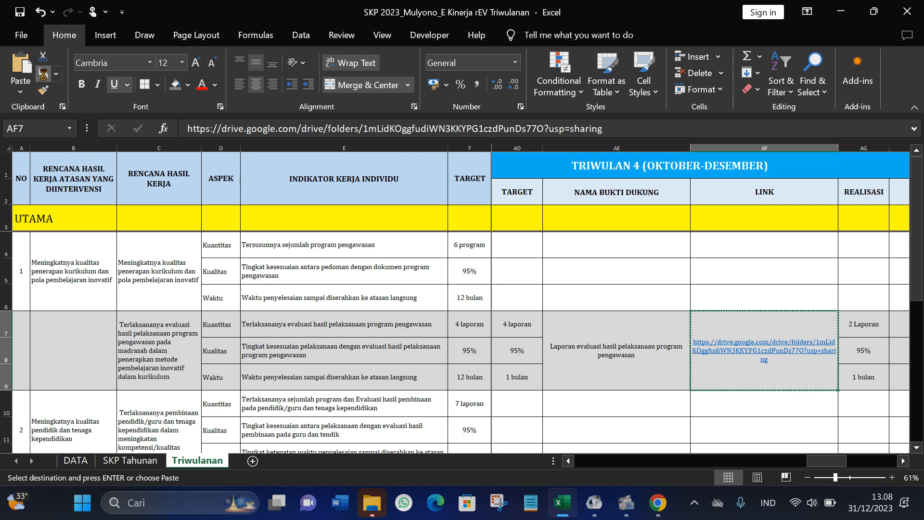
click(656, 503)
click(283, 145)
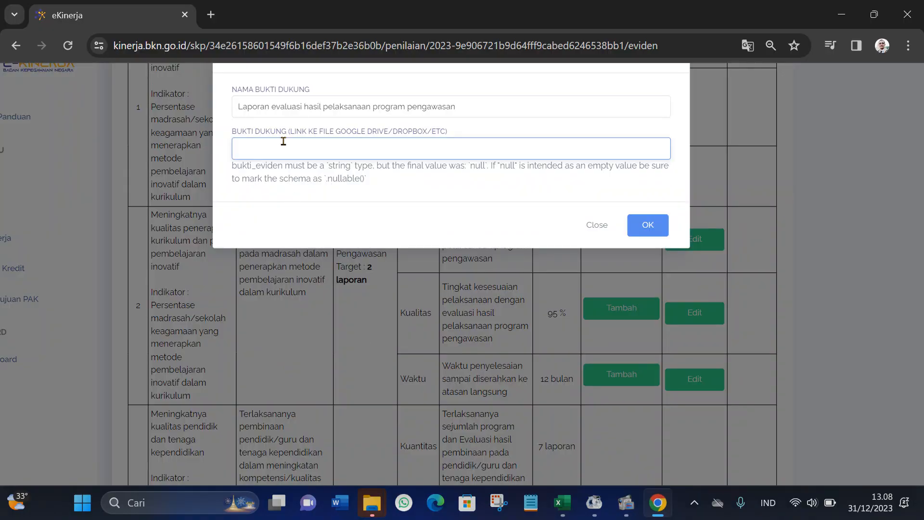
right_click(284, 145)
click(315, 286)
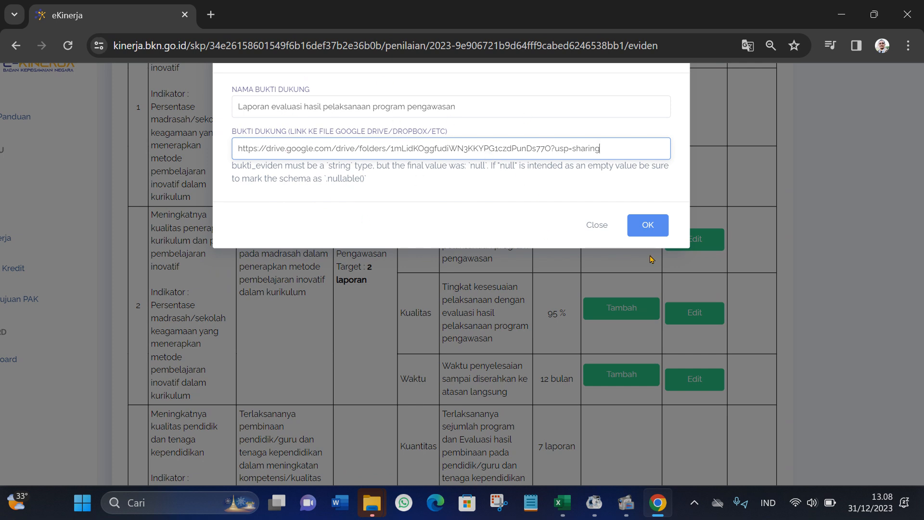
click(652, 235)
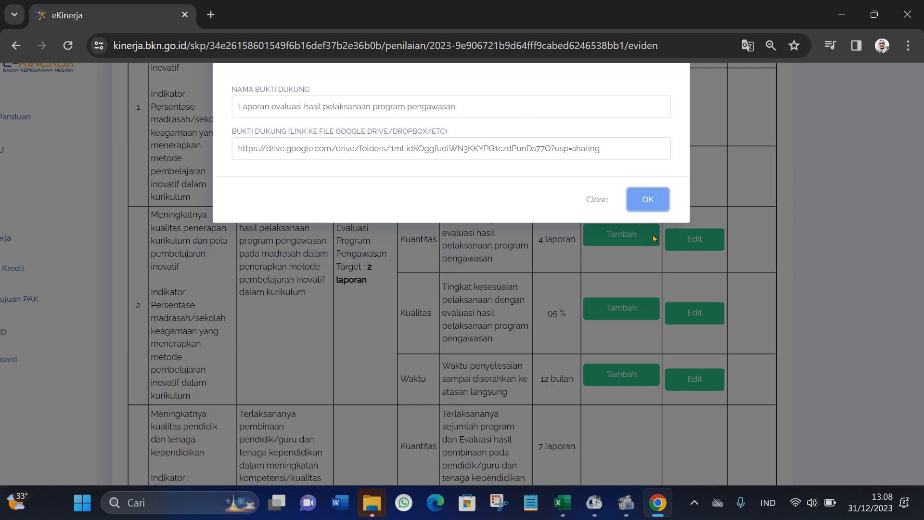
click(655, 204)
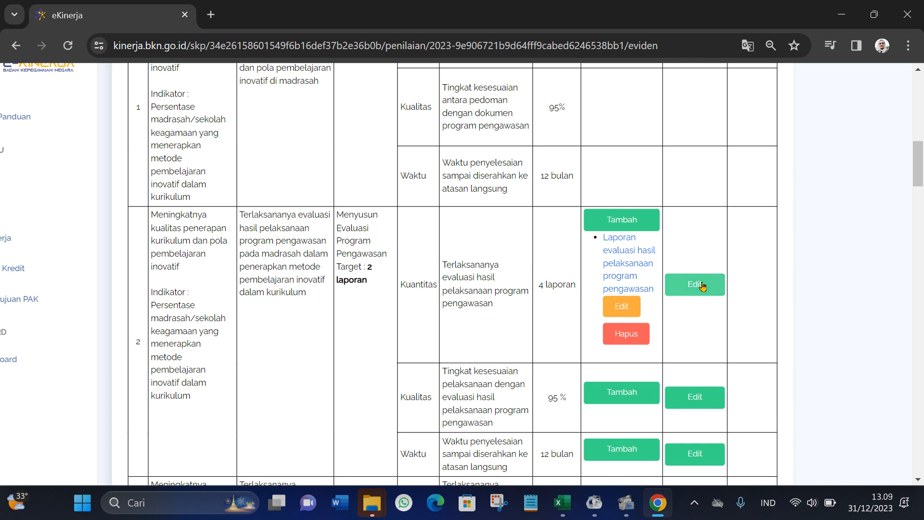
Open the Kuantitas Realisasi entry of Rencana Hasil Kerja 2 and look up its Triwulan 4 Realisasi and Sumber Data in the Excel plan.
click(701, 285)
click(333, 105)
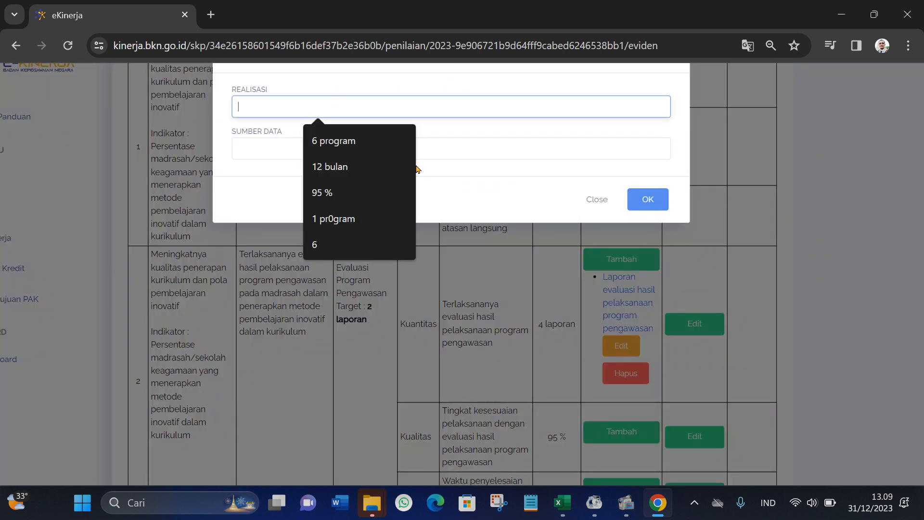
click(561, 503)
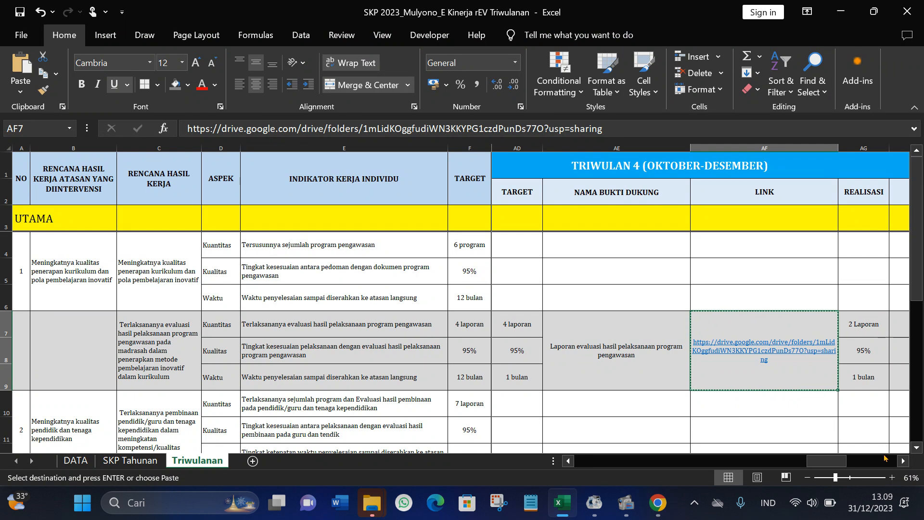
click(901, 461)
click(901, 462)
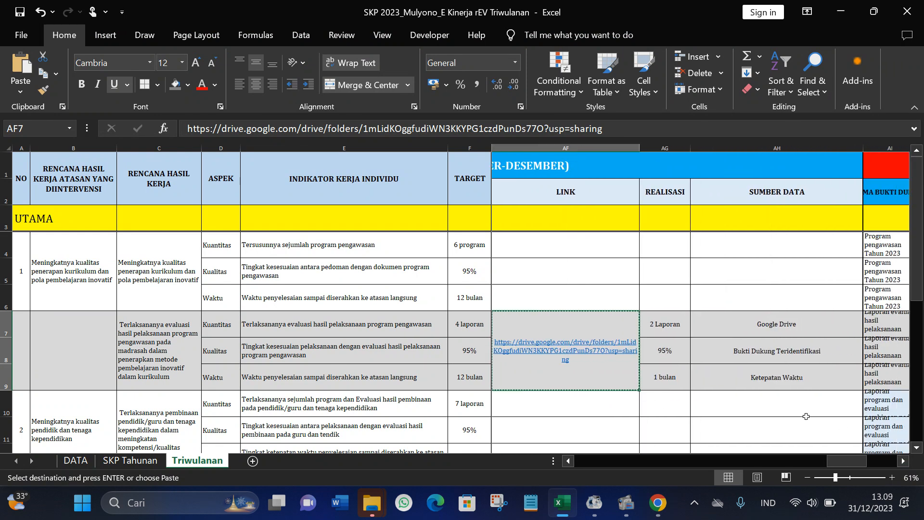
click(664, 326)
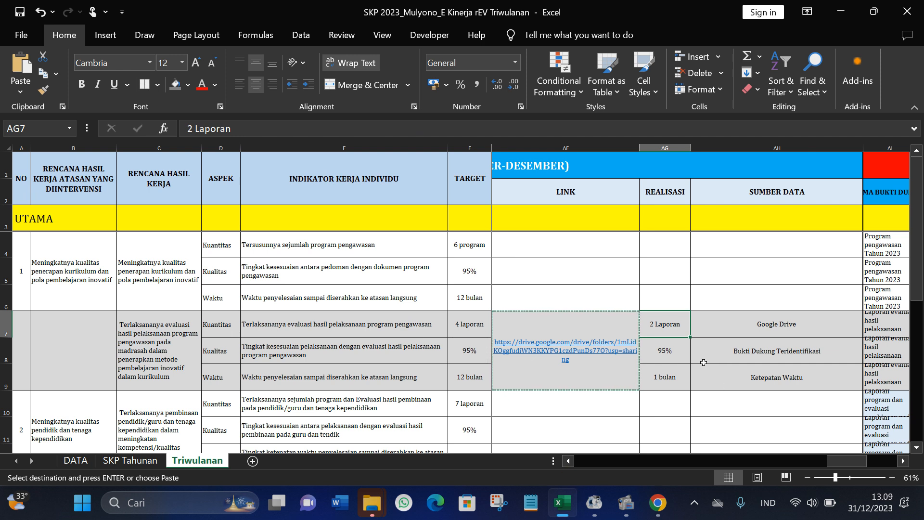
Back in e-Kinerja, enter "2 laporan" as the Realisasi and "Google Drive : Laporan evaluasi Pengawasan" as the Sumber Data, and save.
click(657, 502)
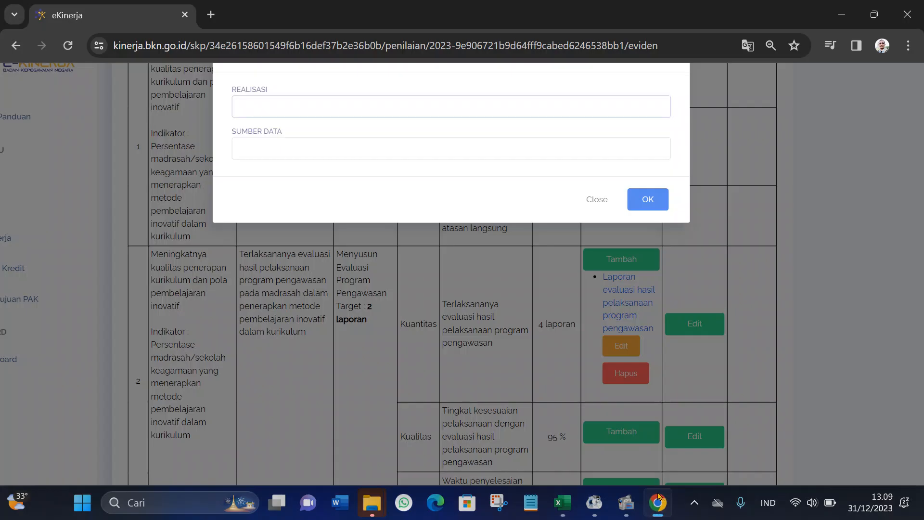
click(253, 107)
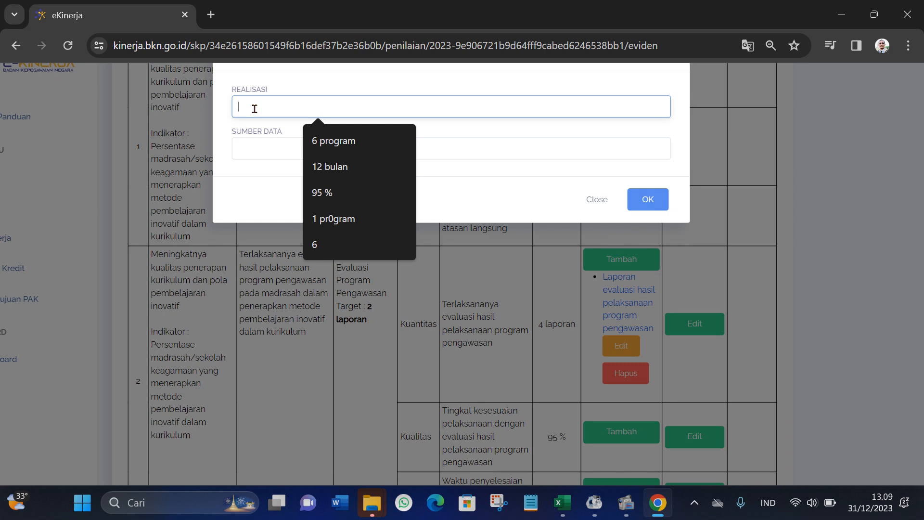
key(ctrl+v)
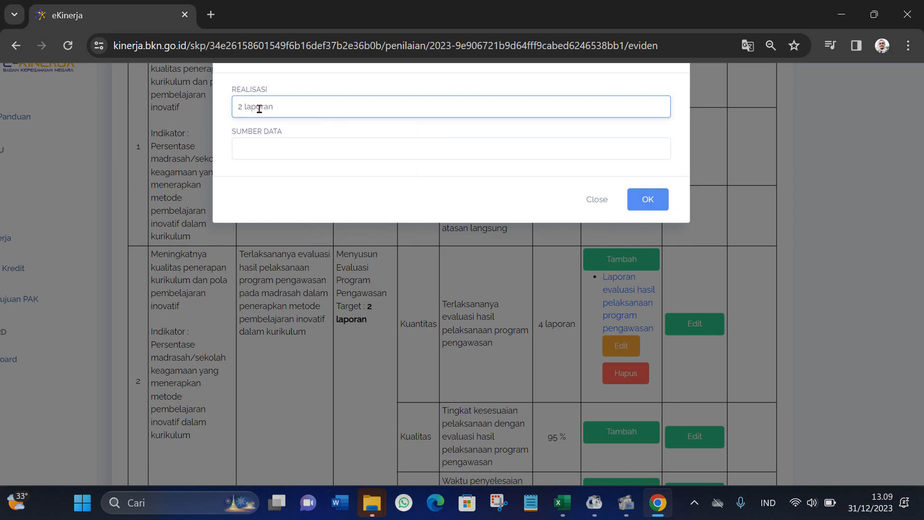
click(279, 145)
text(G)
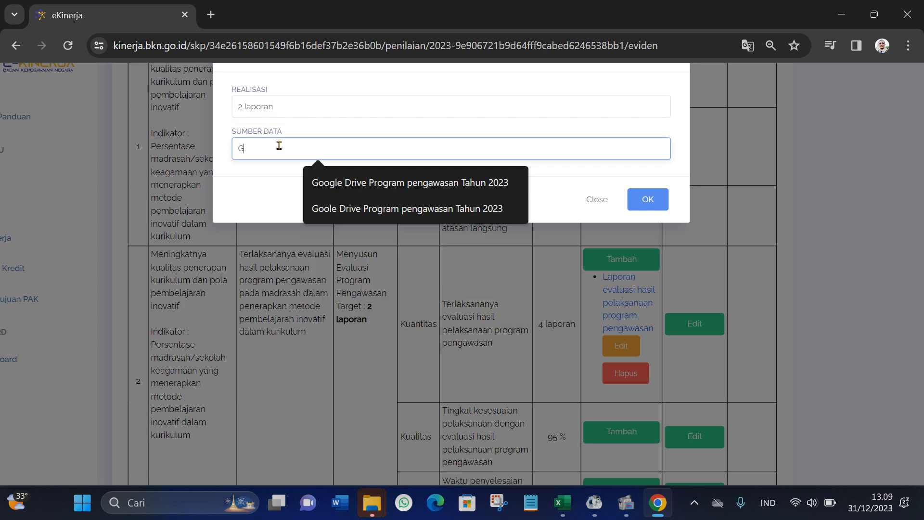
text(oogle Drive)
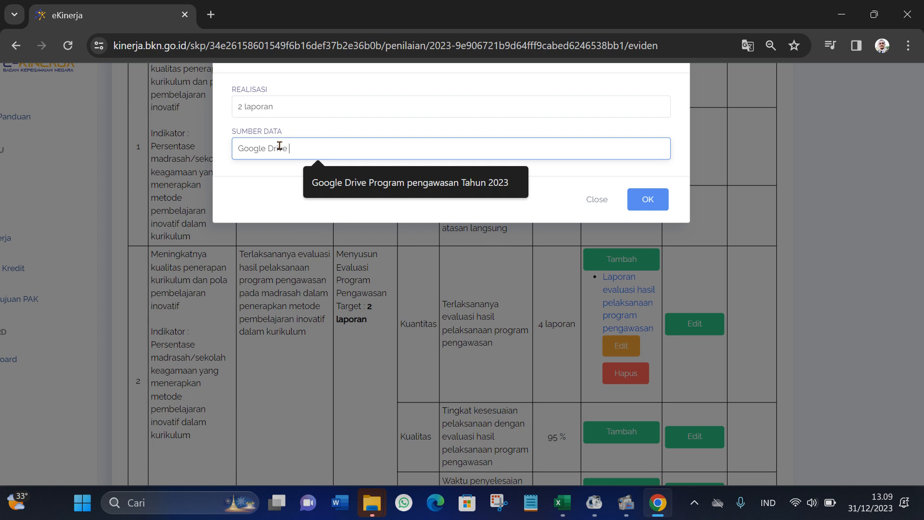
text( : Laporan evaluasi Pengawasan)
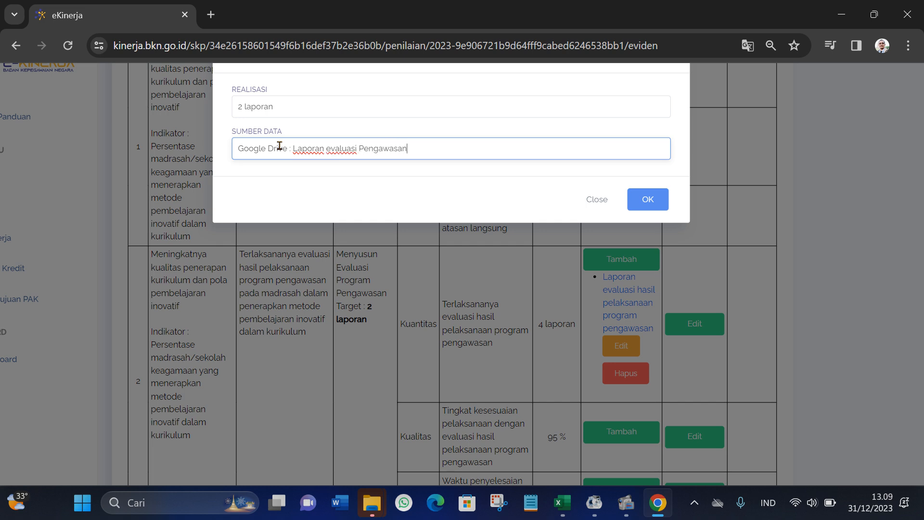
click(649, 200)
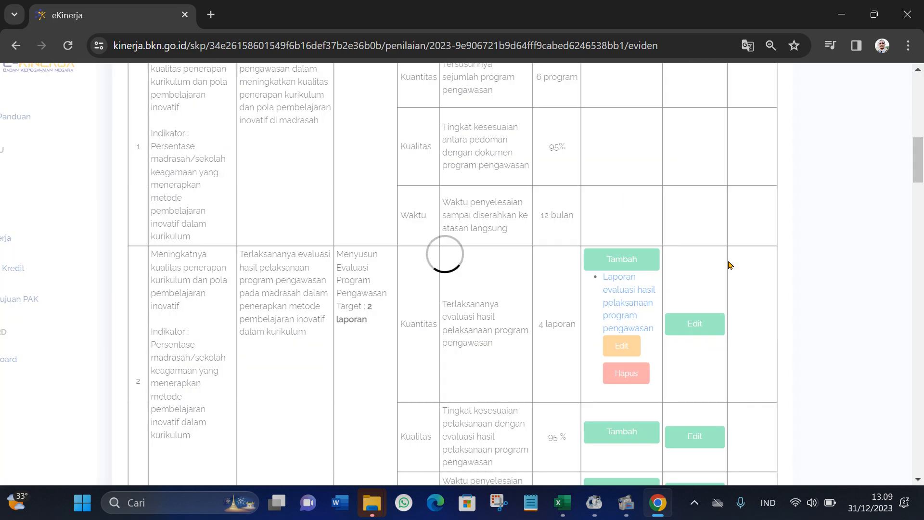
Add the Bukti Dukung "Laporan evaluasi hasil pelaksanaan program pengawasan" to the Kualitas aspect of Rencana Hasil Kerja 2, using the suggested Drive link starting "1BTbk1HXRLWbp".
scroll(746, 271, down, 2)
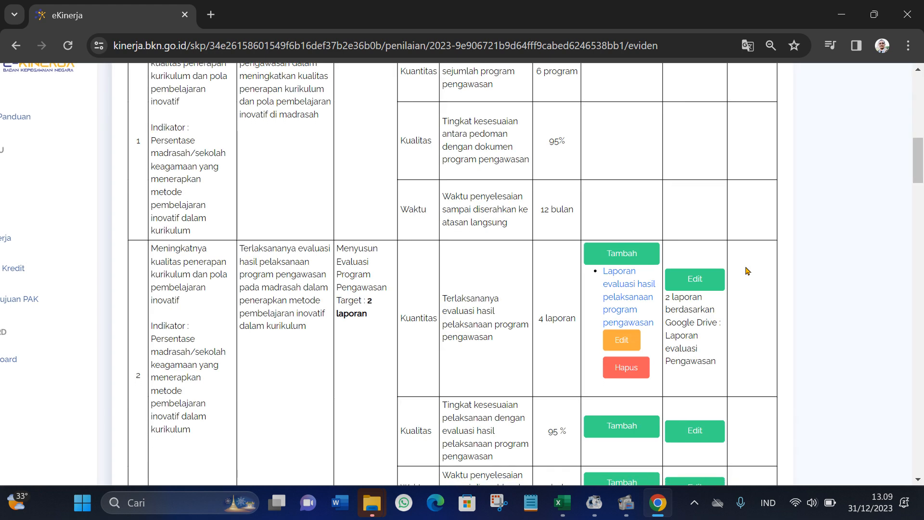
scroll(721, 327, down, 3)
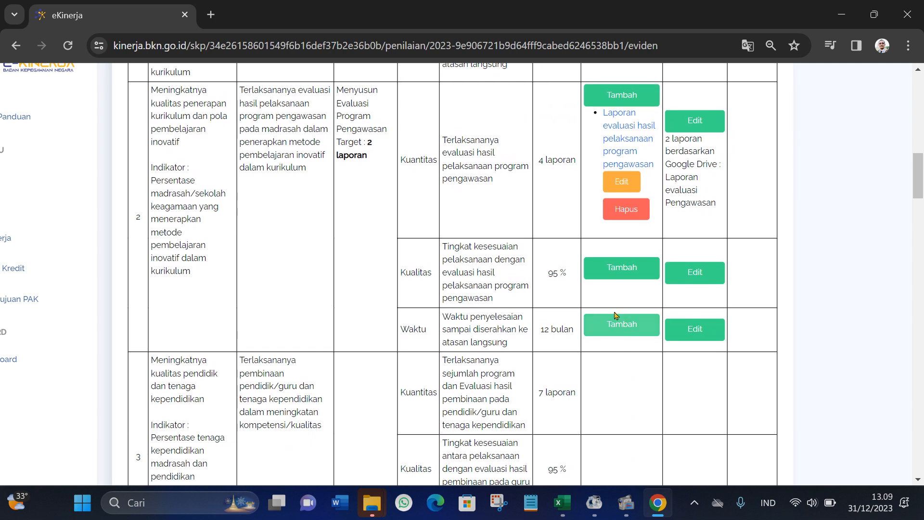
scroll(633, 301, up, 2)
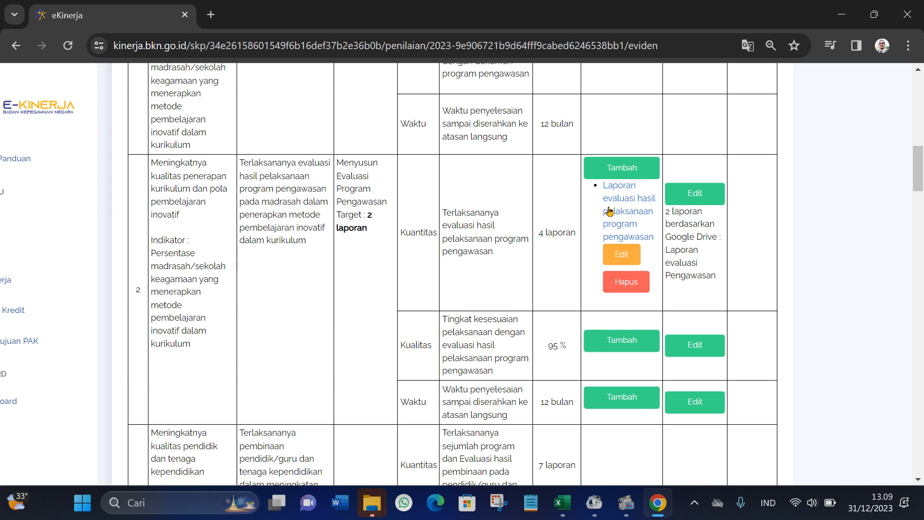
click(606, 350)
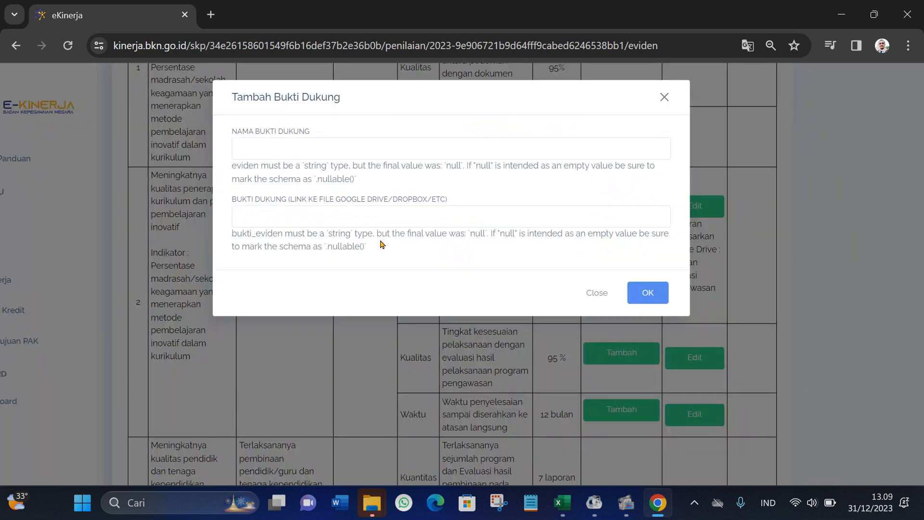
click(338, 148)
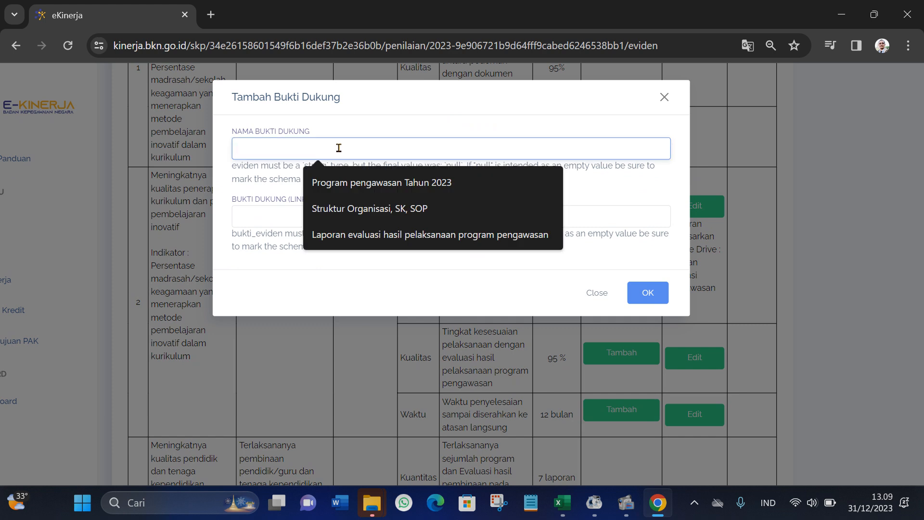
click(369, 234)
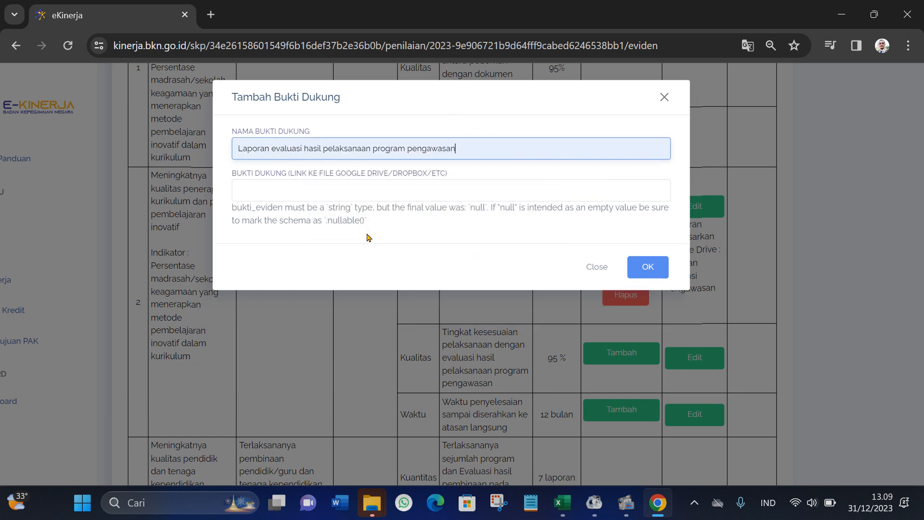
click(339, 191)
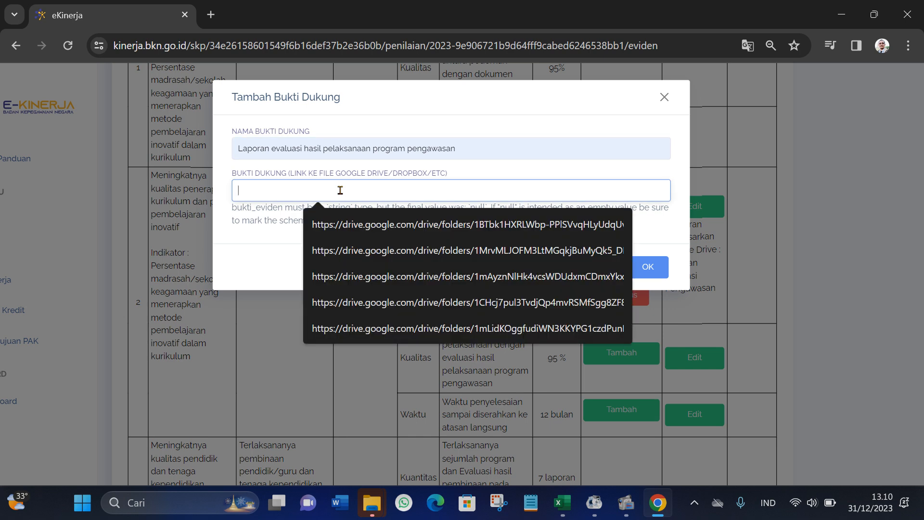
click(356, 224)
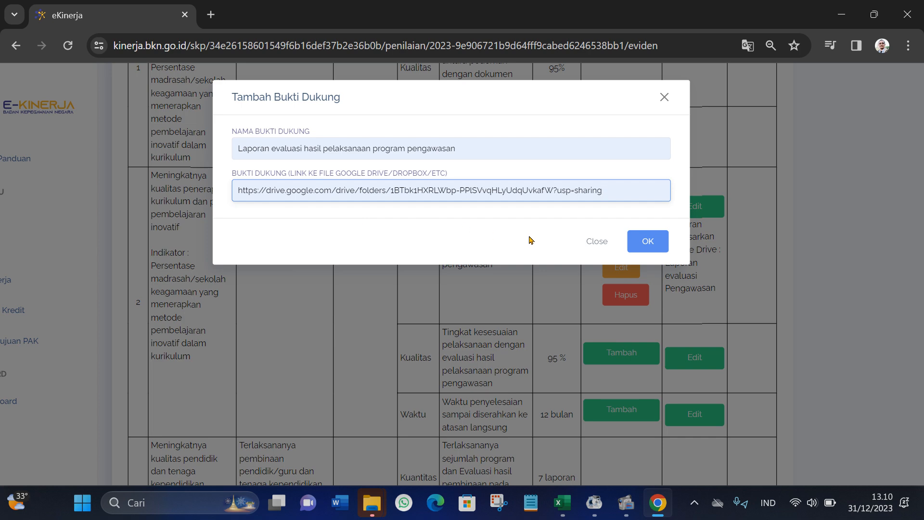
click(645, 241)
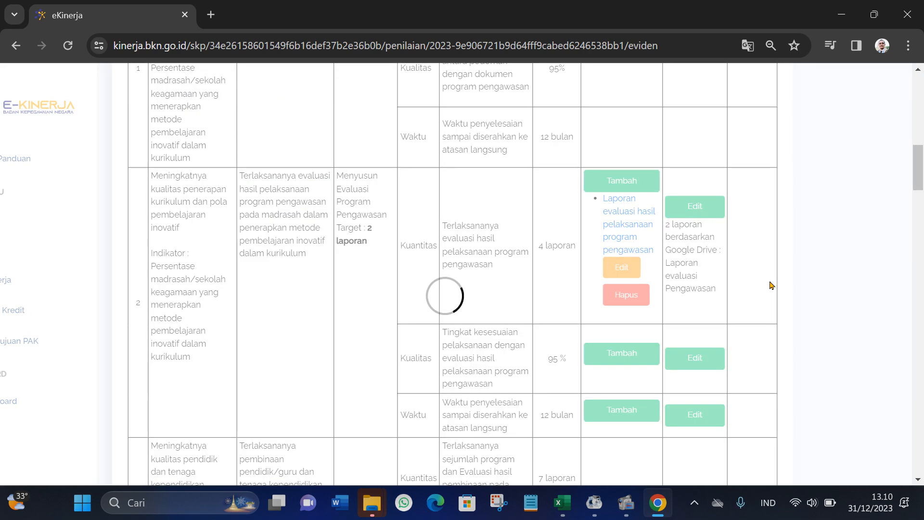
Add the Bukti Dukung "Laporan evaluasi hasil pelaksanaan program pengawasan" to the Waktu aspect of Rencana Hasil Kerja 2 with the Drive link starting "1BTbk1HXRLWbp".
scroll(771, 286, down, 5)
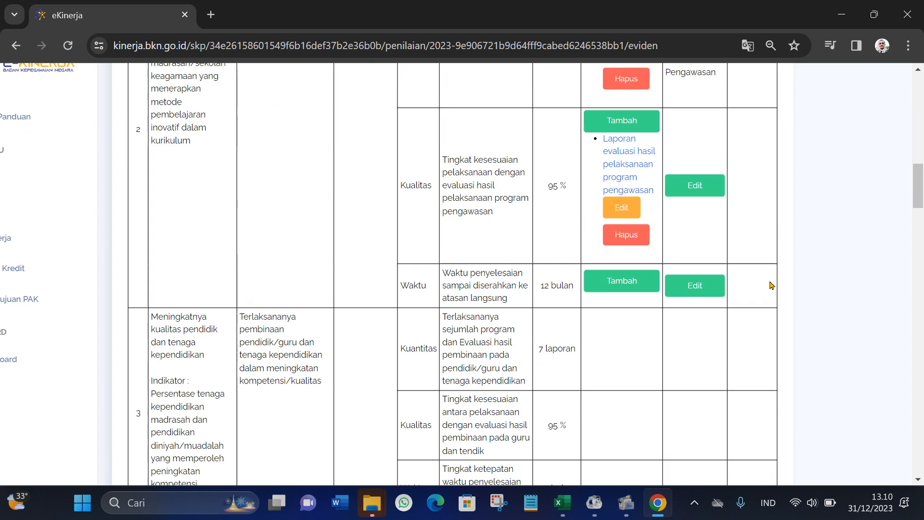
click(626, 280)
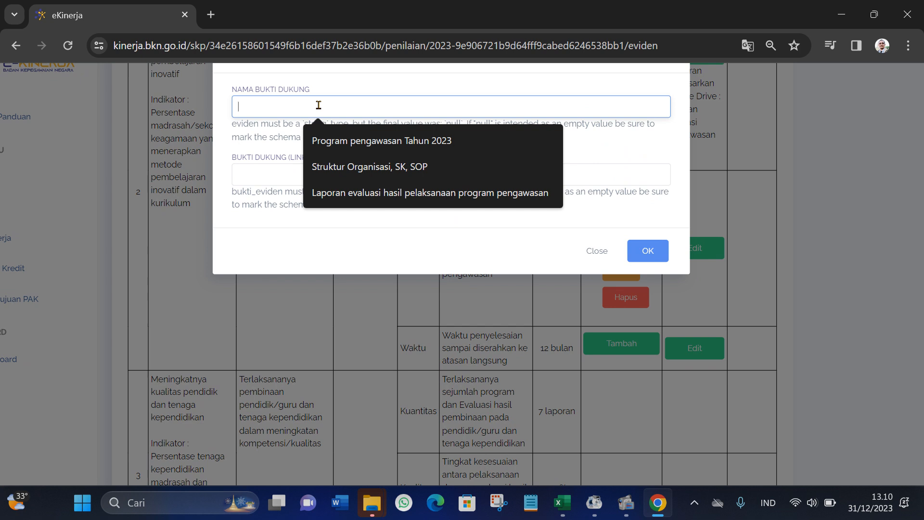
click(347, 192)
click(301, 151)
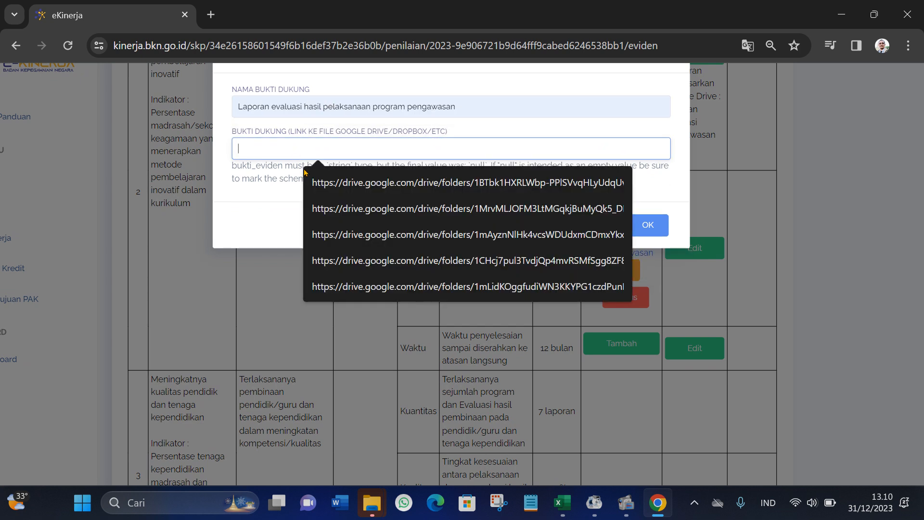
click(358, 192)
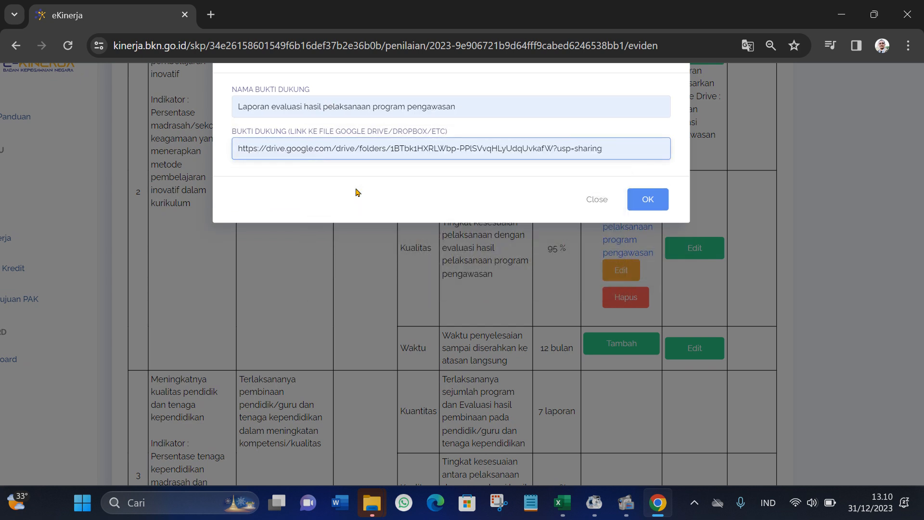
click(650, 198)
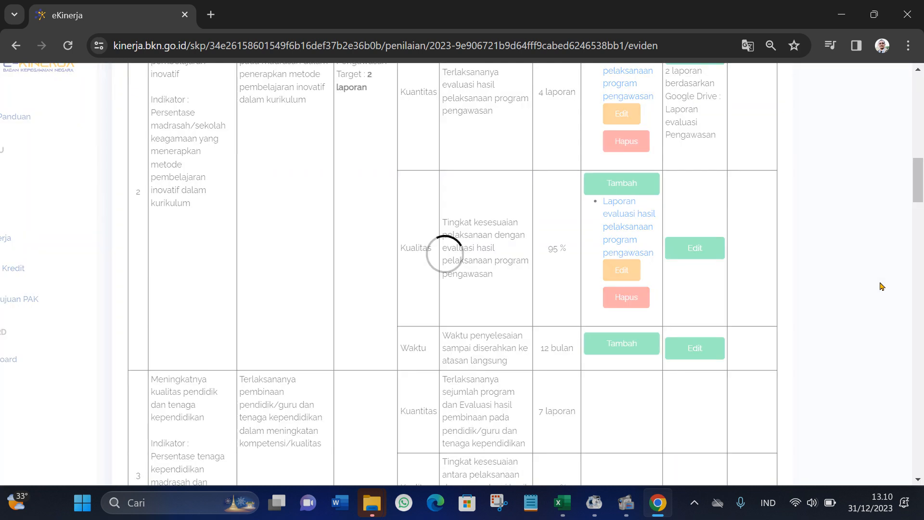
Enter "95%" as the Realisasi and "Bukti dukung teridentifikasi" as the Sumber Data for the Kualitas aspect of Rencana Hasil Kerja 2, and save.
scroll(770, 289, down, 1)
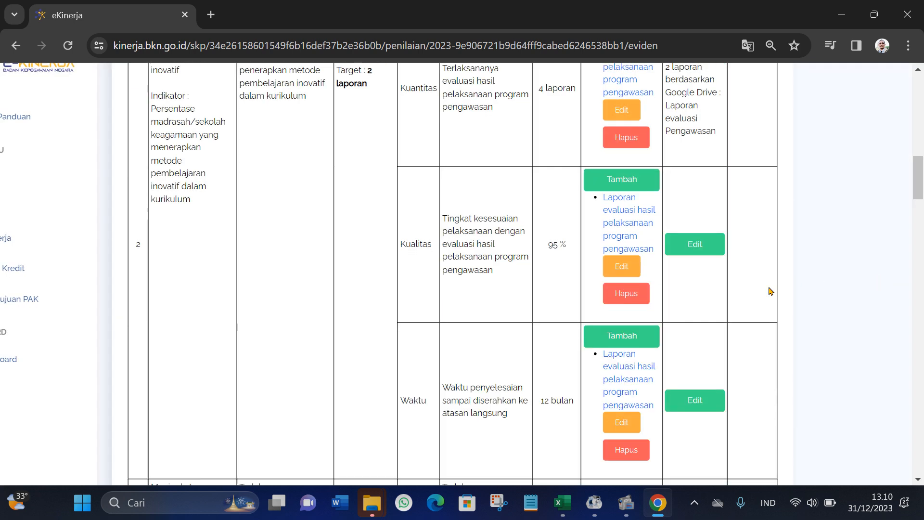
scroll(558, 289, down, 1)
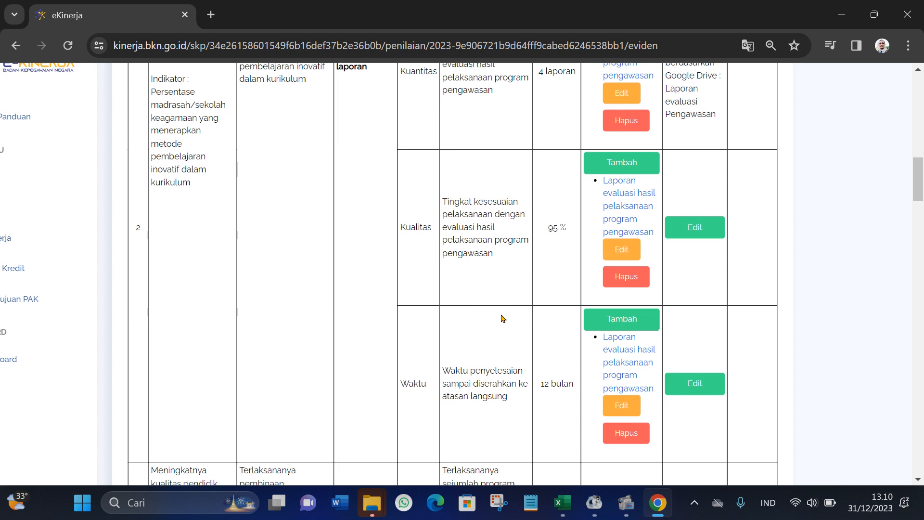
scroll(504, 180, up, 2)
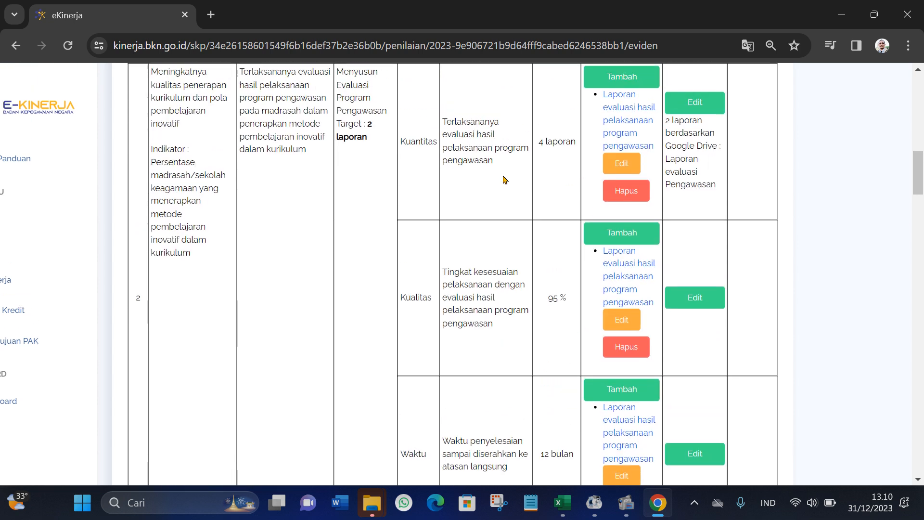
scroll(598, 199, down, 2)
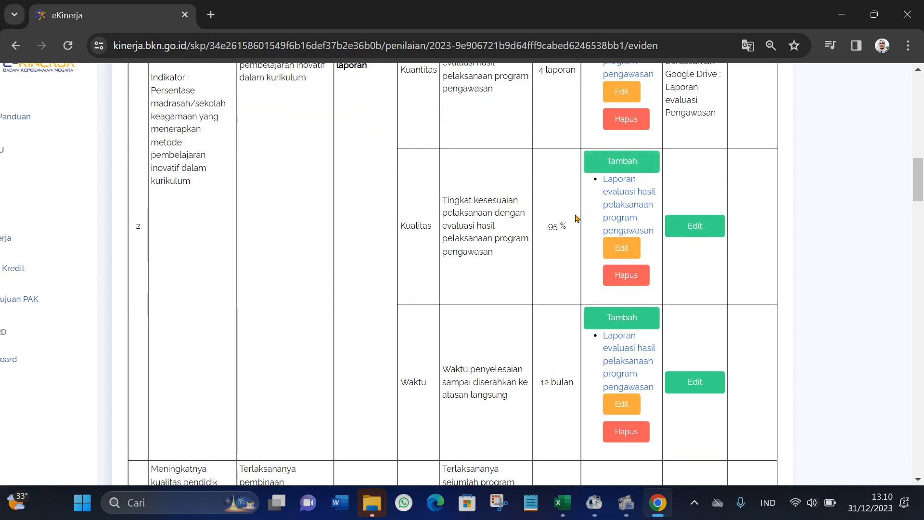
click(716, 230)
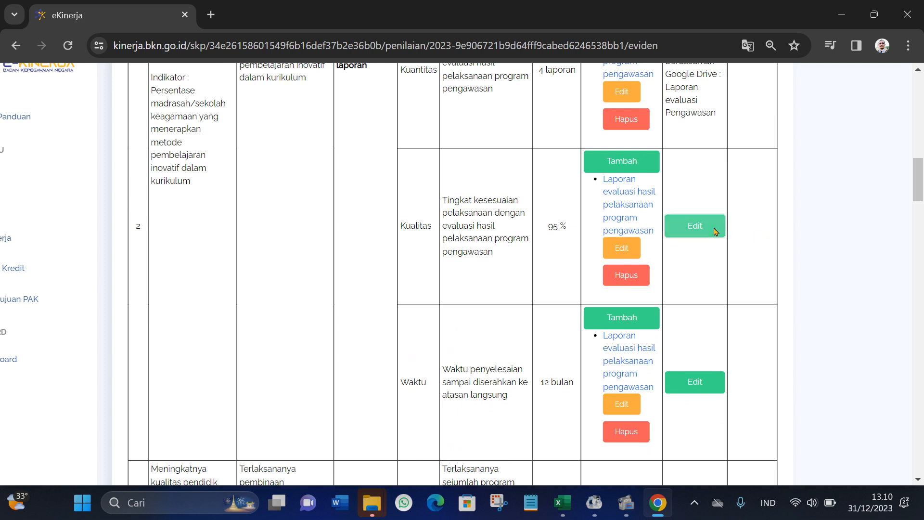
click(298, 108)
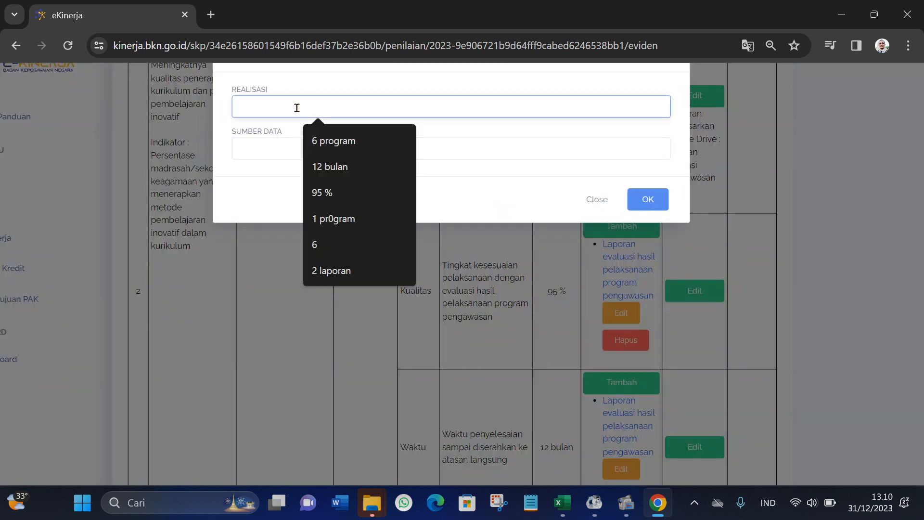
click(324, 193)
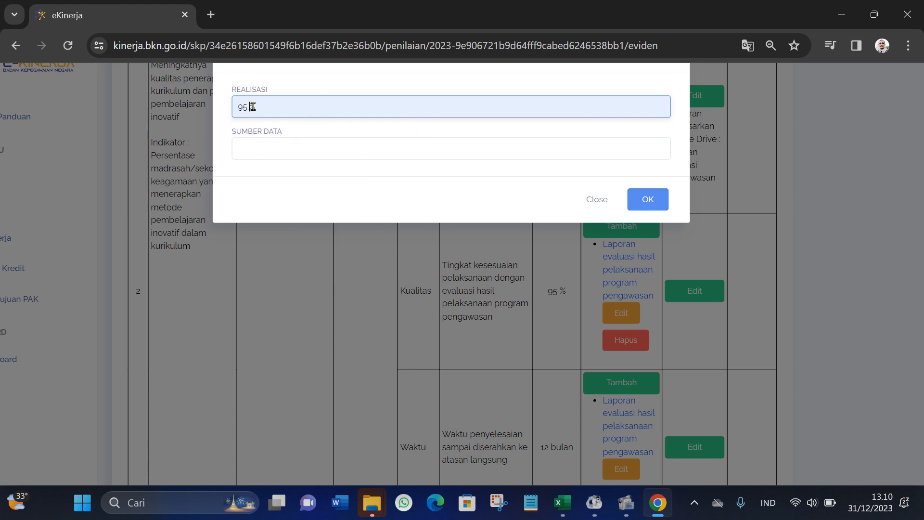
key(Left)
key(BackSpace)
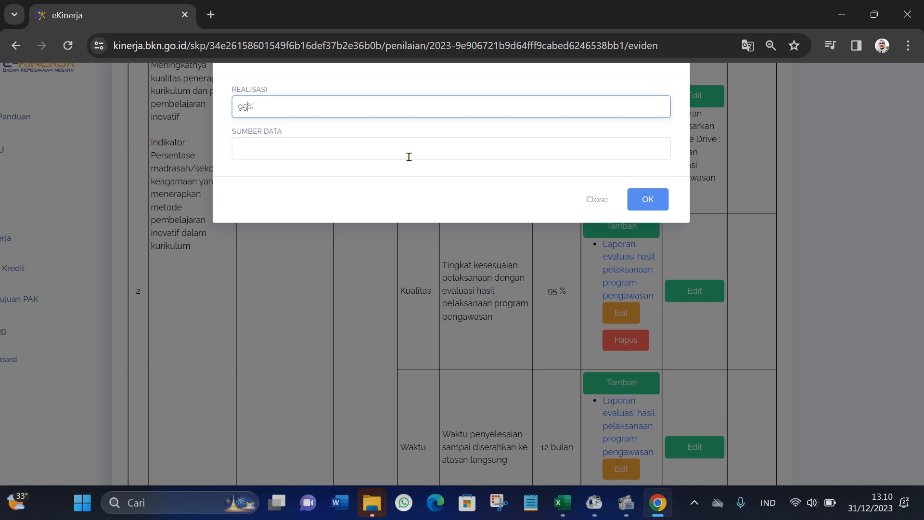
click(307, 148)
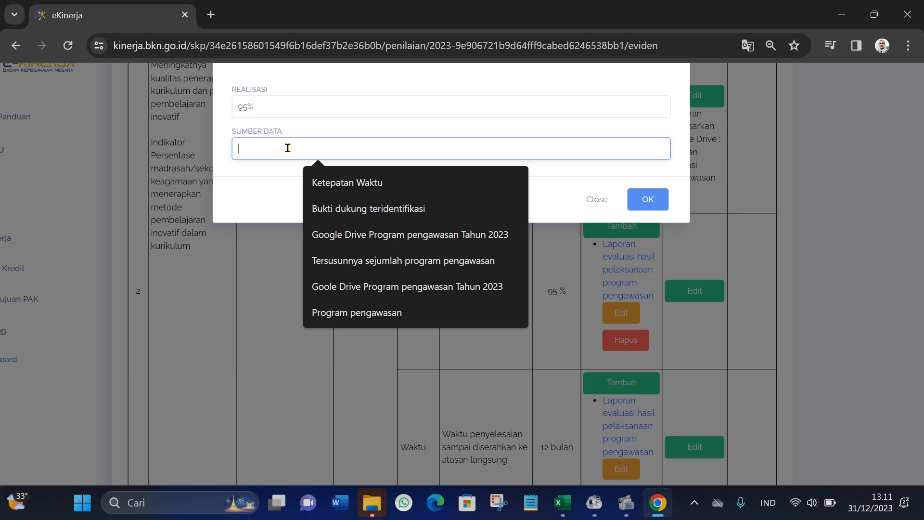
click(364, 211)
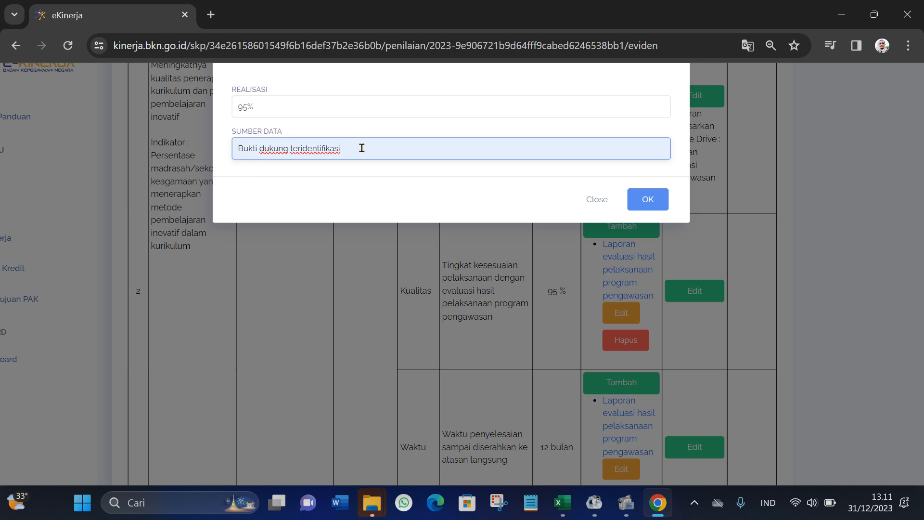
click(660, 197)
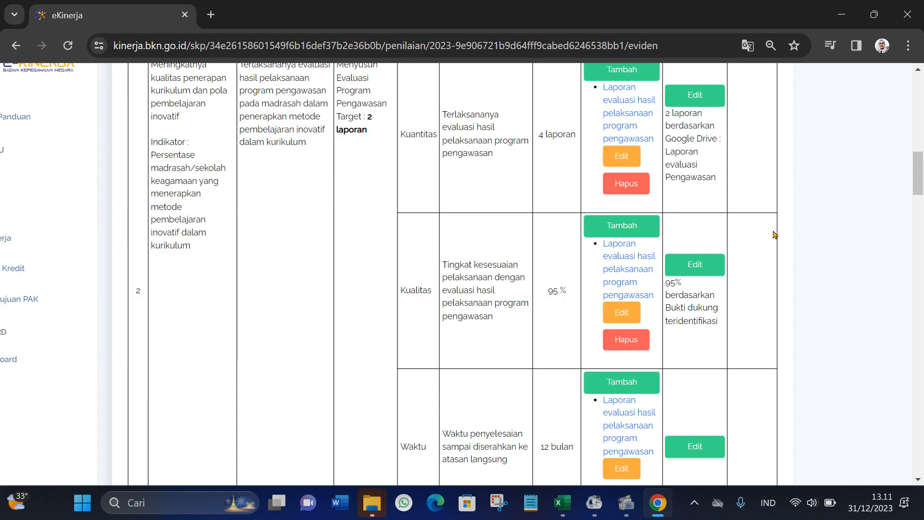
Open the Waktu Realisasi entry of Rencana Hasil Kerja 2 and look up its Triwulan 4 target, Realisasi and Sumber Data in the Excel plan.
scroll(775, 235, down, 3)
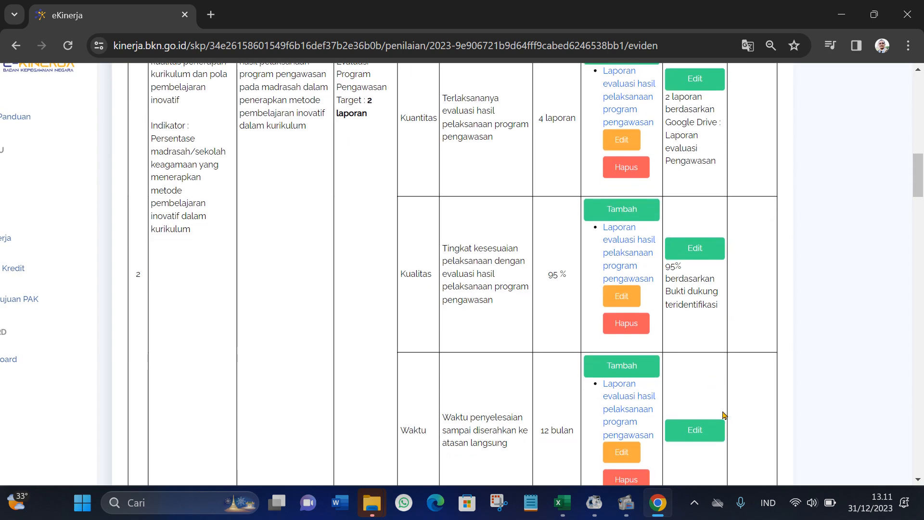
click(705, 354)
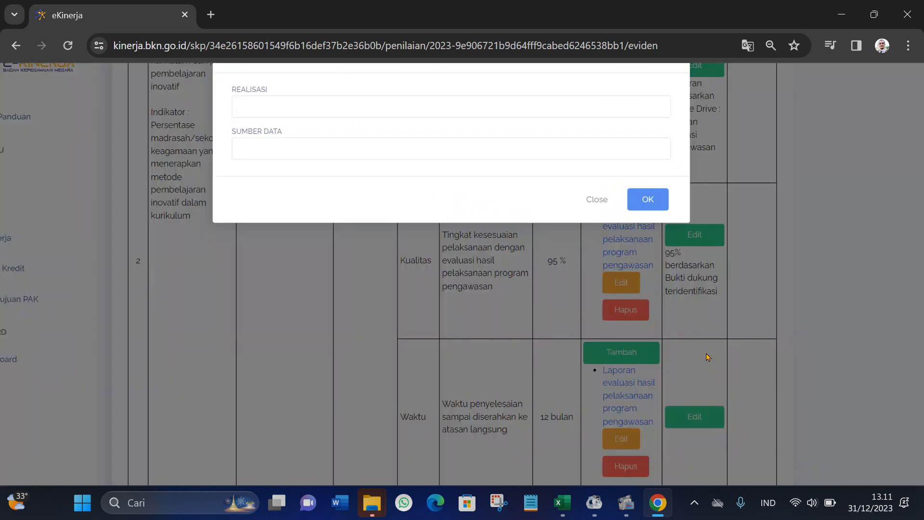
click(271, 106)
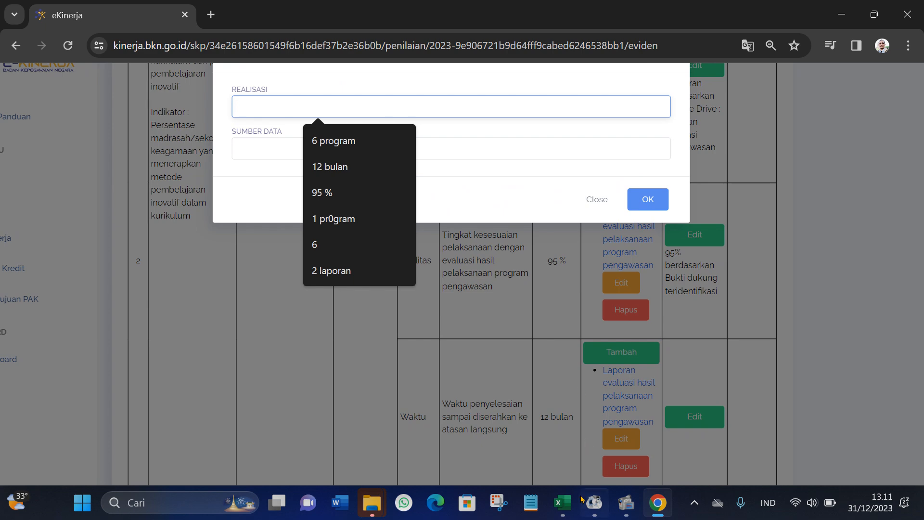
click(562, 502)
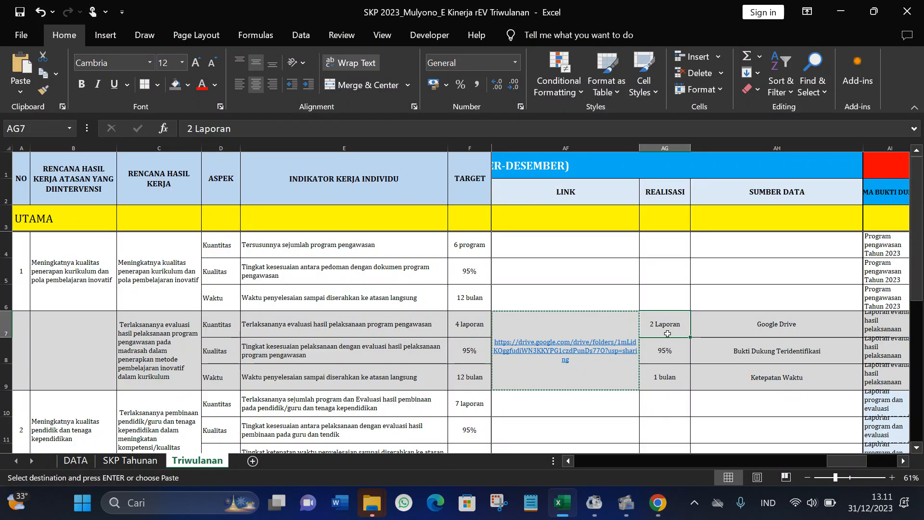
click(723, 333)
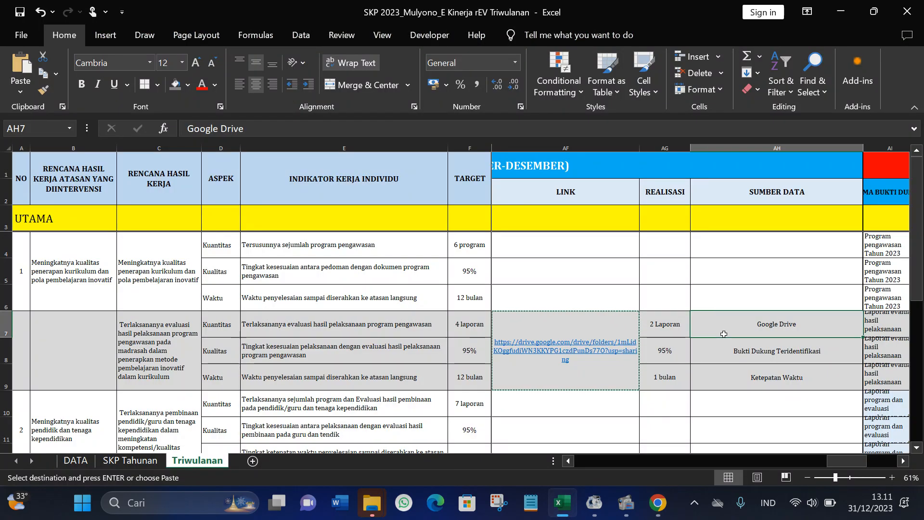
key(Right)
key(Right)
key(Left)
key(Left)
key(Left)
key(Left)
key(Left)
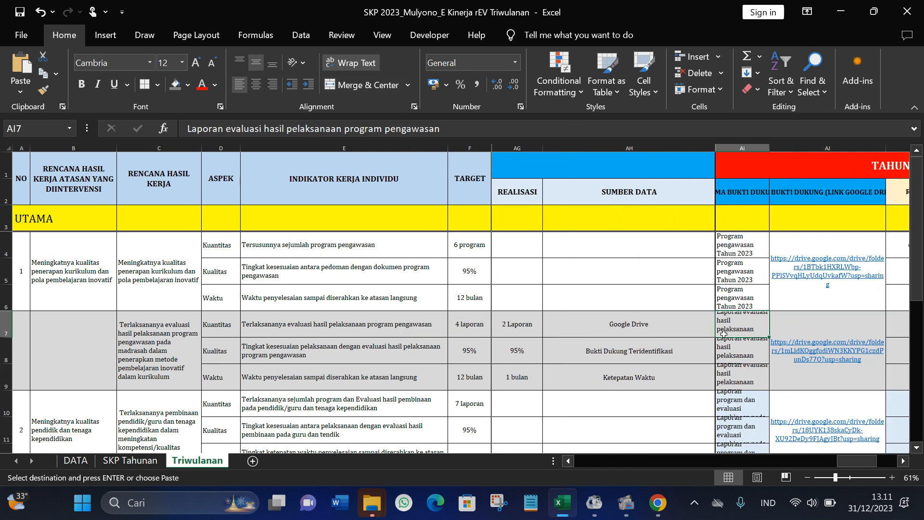
key(Right)
key(Right)
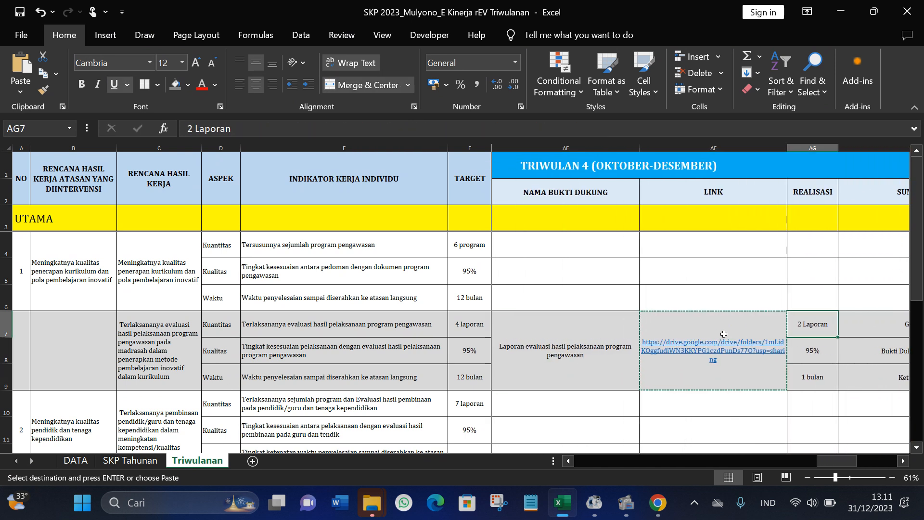
key(Left)
key(Left)
key(Left)
key(Left)
key(Left)
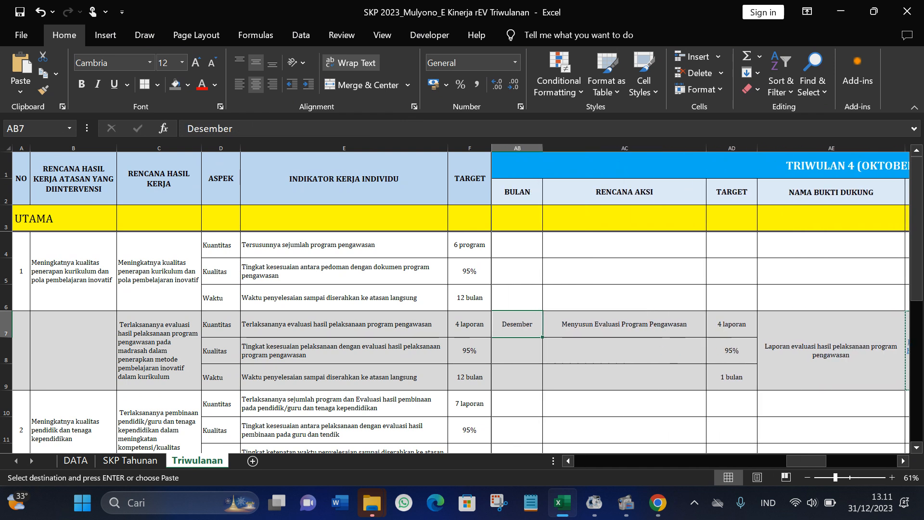
Back in e-Kinerja, enter "1 bulan" as the Realisasi and "Ketepatan Waktu" as the Sumber Data, and save.
click(657, 502)
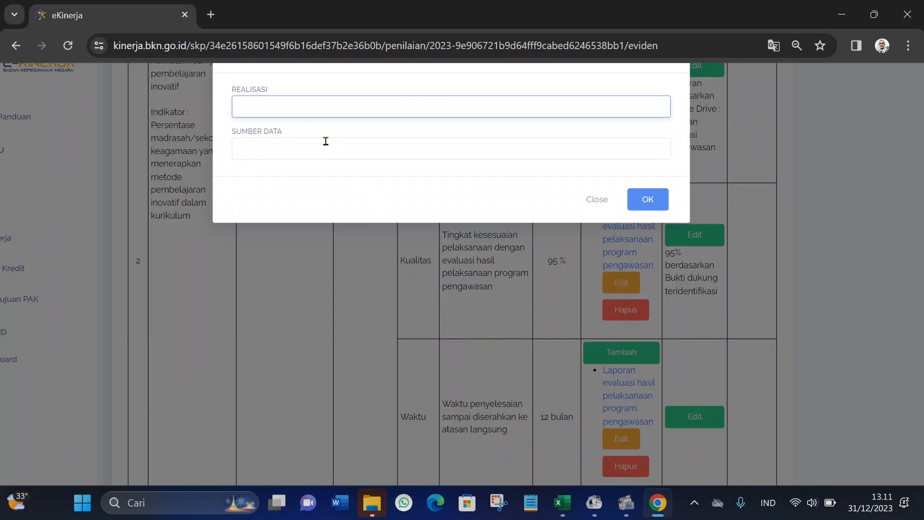
click(282, 106)
text(1 bulan)
click(285, 150)
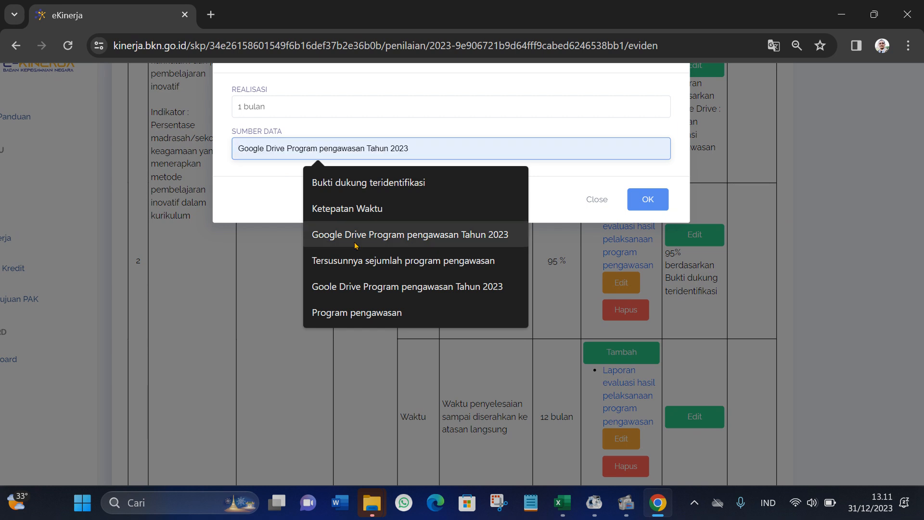
click(354, 212)
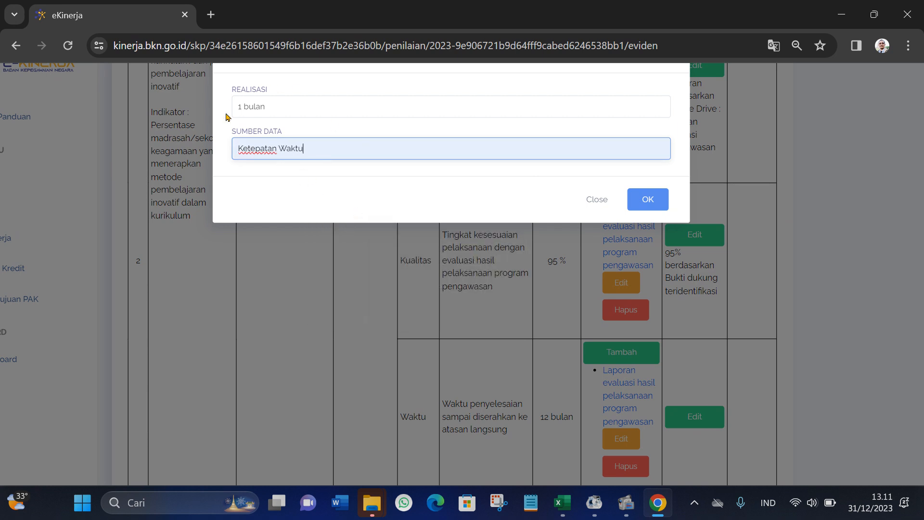
click(649, 196)
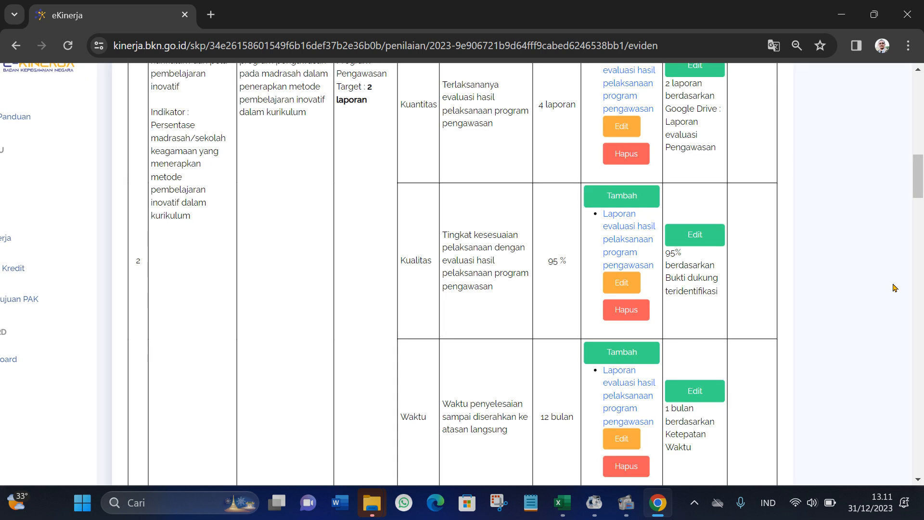
Review the Bukti Dukung and Realisasi of all three aspects of Rencana Hasil Kerja 2, and find the next Rencana Hasil Kerja to fill in.
scroll(789, 362, down, 1)
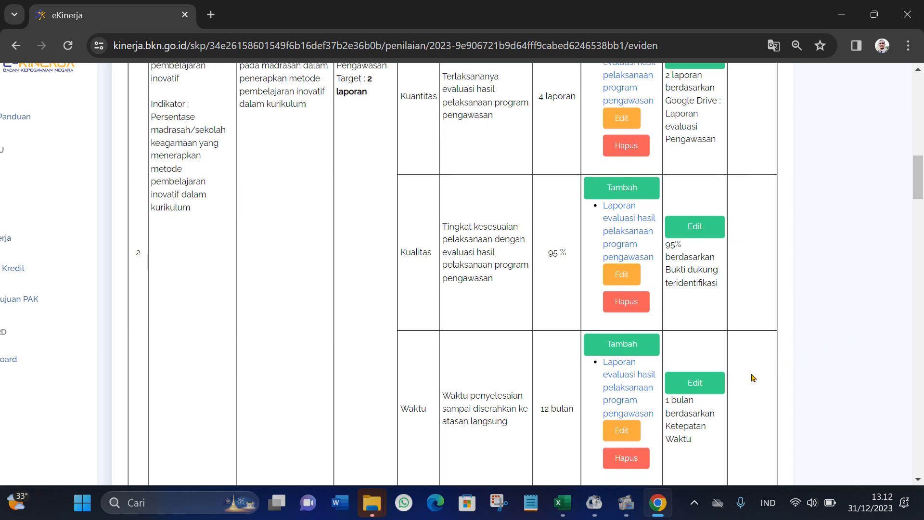
scroll(739, 346, up, 3)
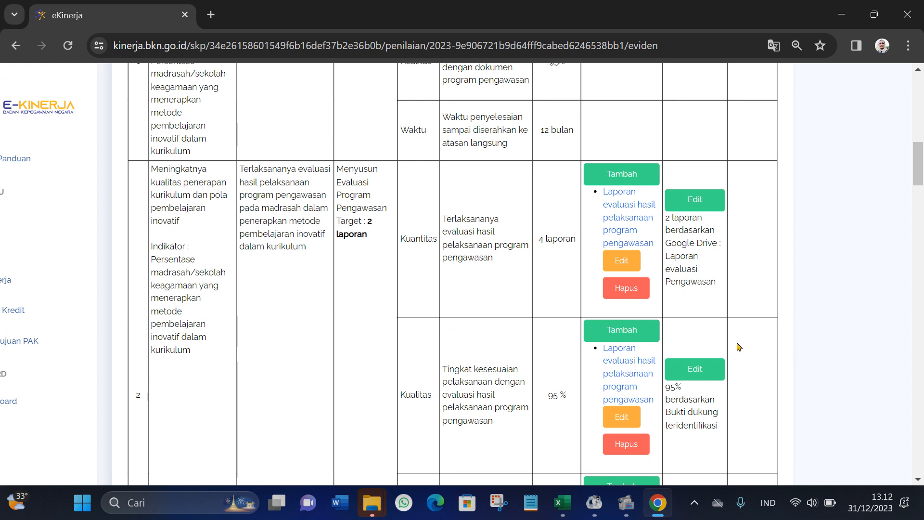
scroll(738, 346, down, 2)
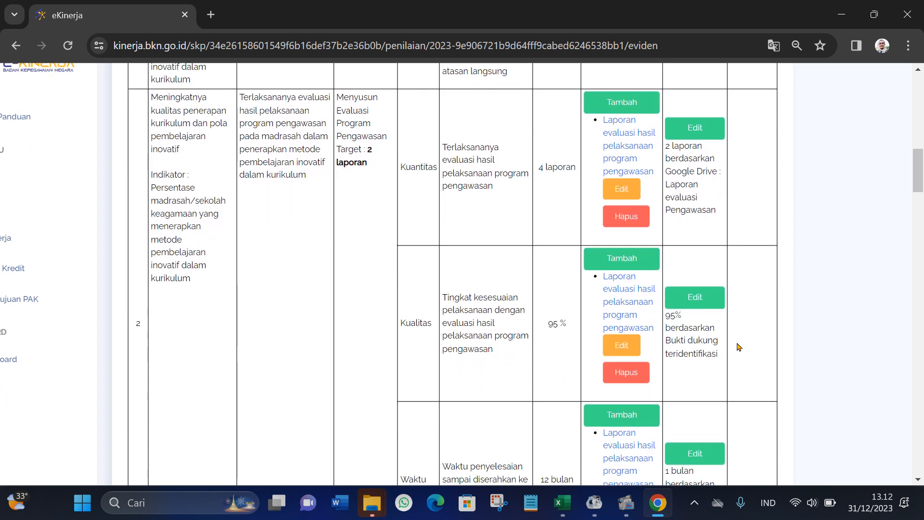
scroll(738, 346, down, 3)
scroll(739, 346, up, 3)
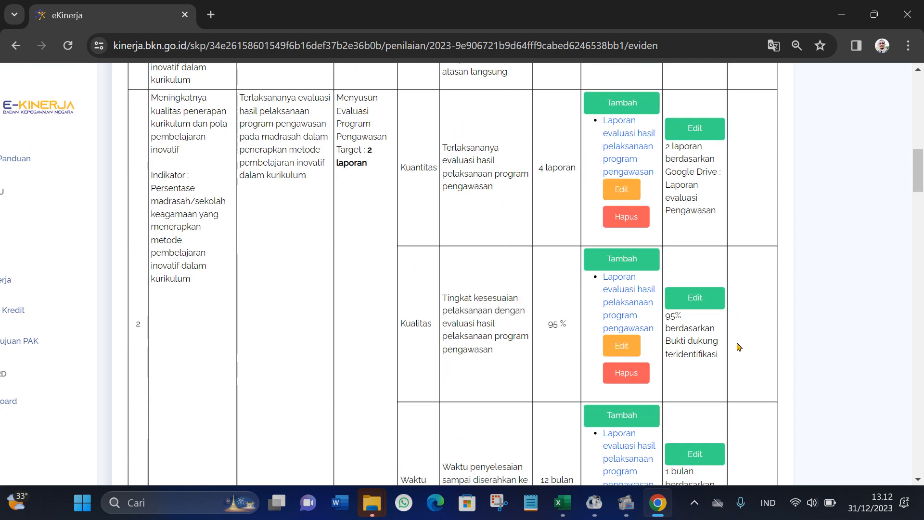
scroll(739, 346, up, 2)
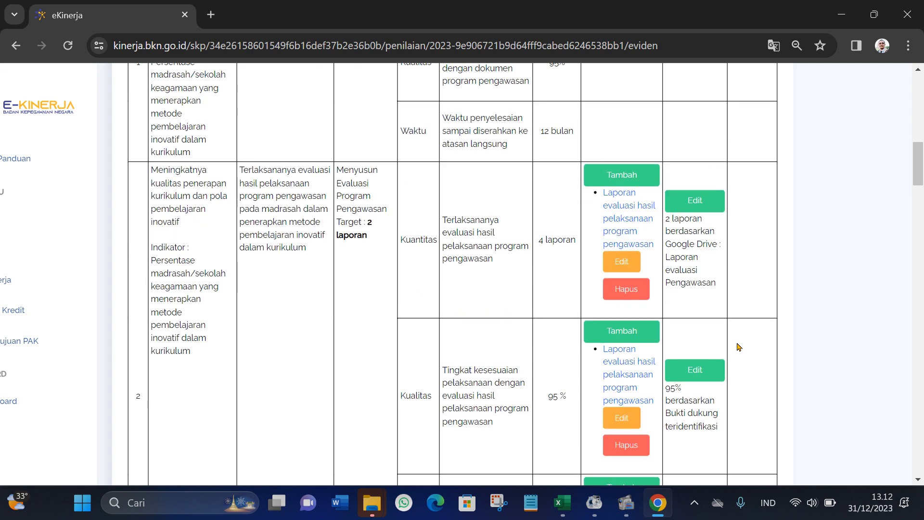
scroll(739, 346, up, 2)
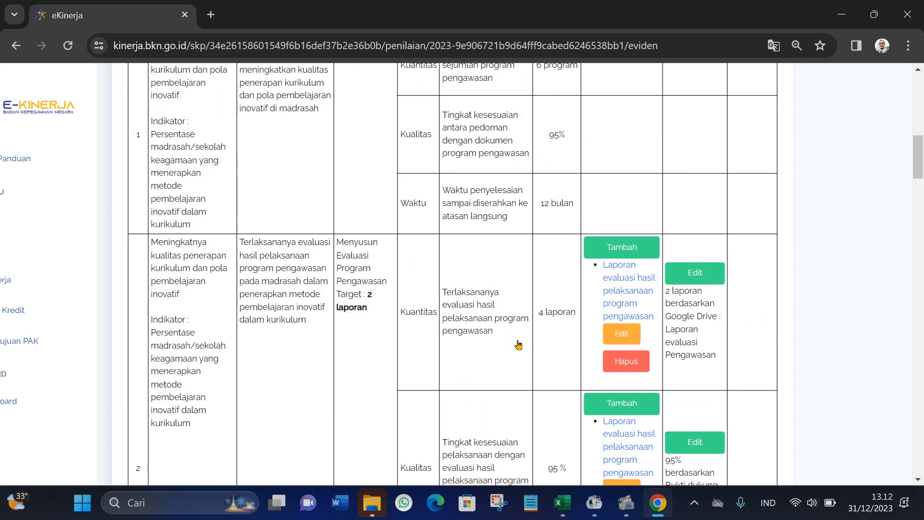
scroll(719, 337, down, 2)
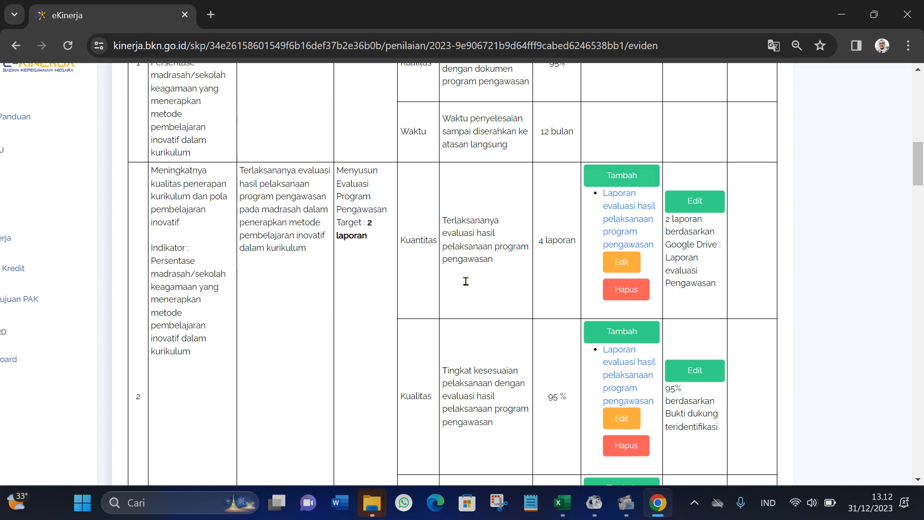
scroll(741, 304, down, 1)
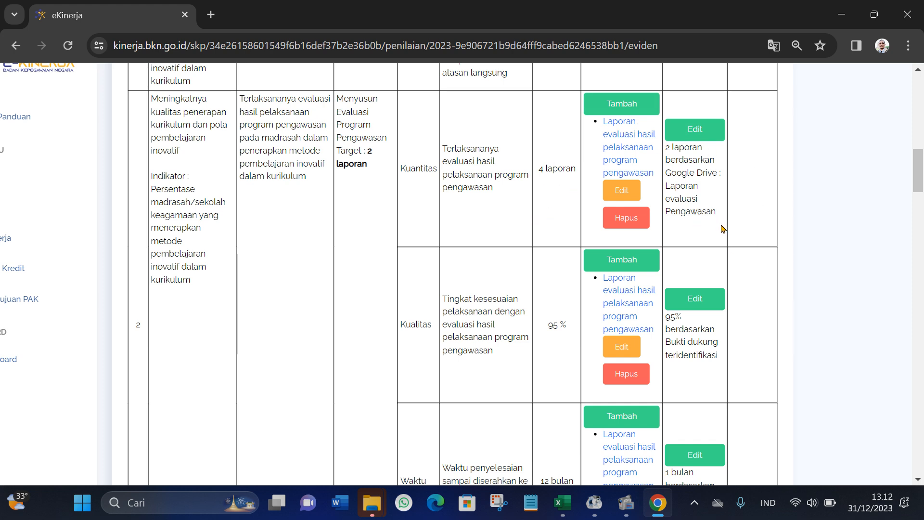
scroll(722, 228, down, 4)
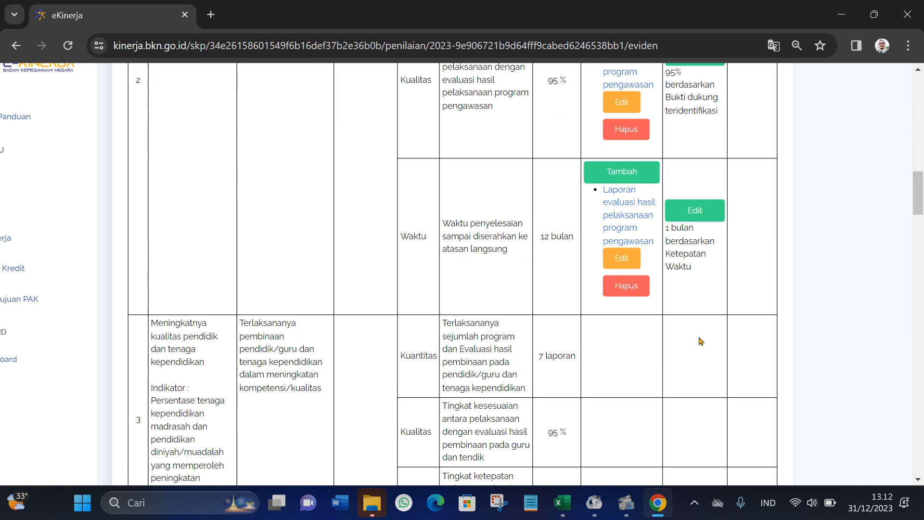
scroll(700, 340, down, 3)
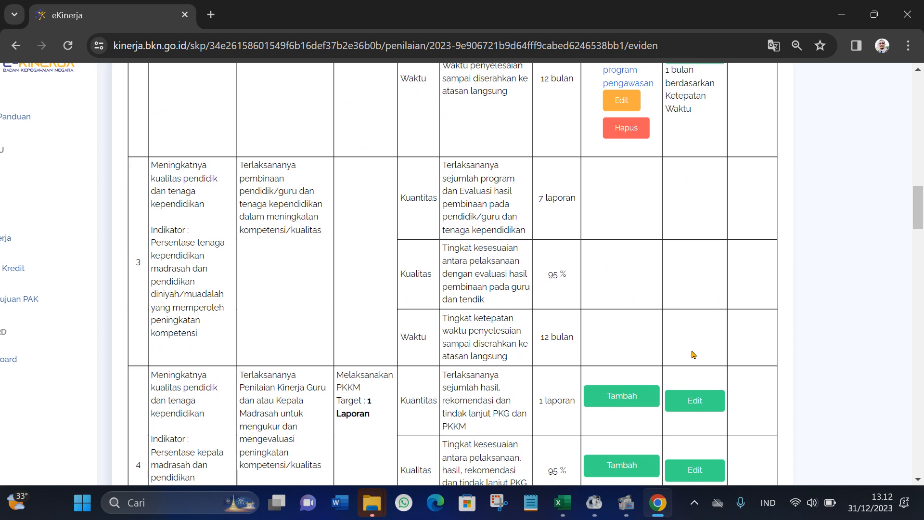
scroll(674, 366, down, 4)
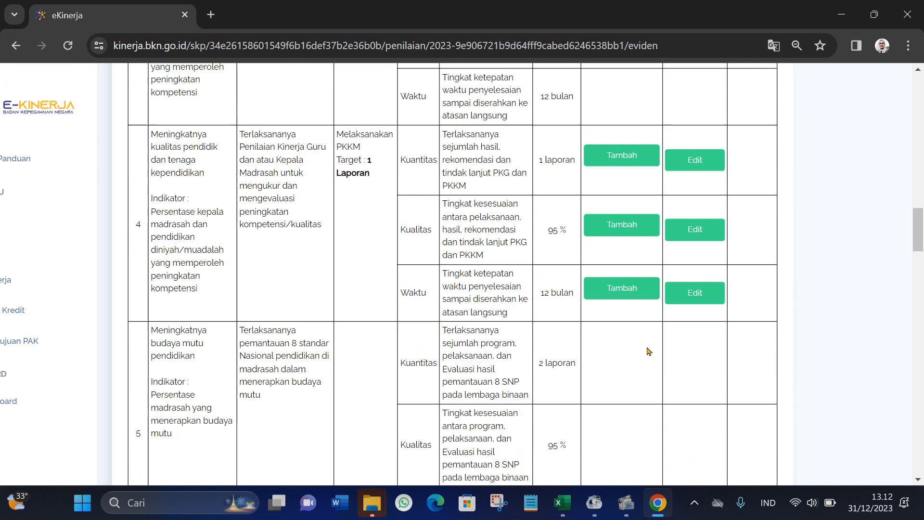
scroll(648, 352, up, 1)
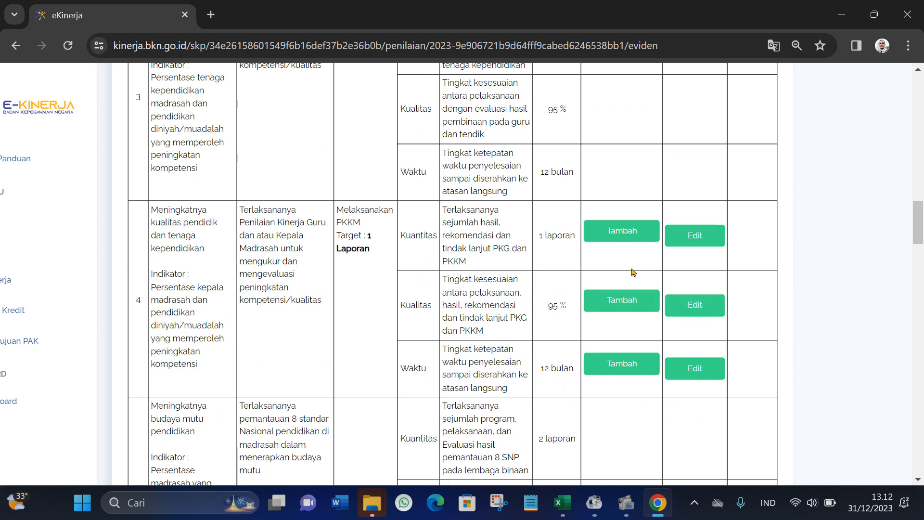
Examine the Triwulan 4 Bukti Dukung table to compare the filled-in Rencana Hasil Kerja 2 with the other Rencana Hasil Kerja rows, including 4 and 8.
scroll(633, 272, down, 2)
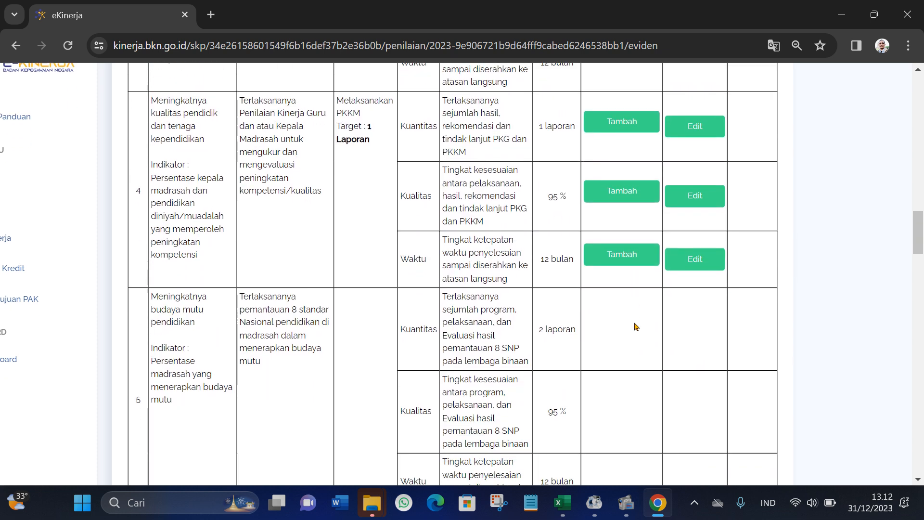
scroll(636, 327, down, 15)
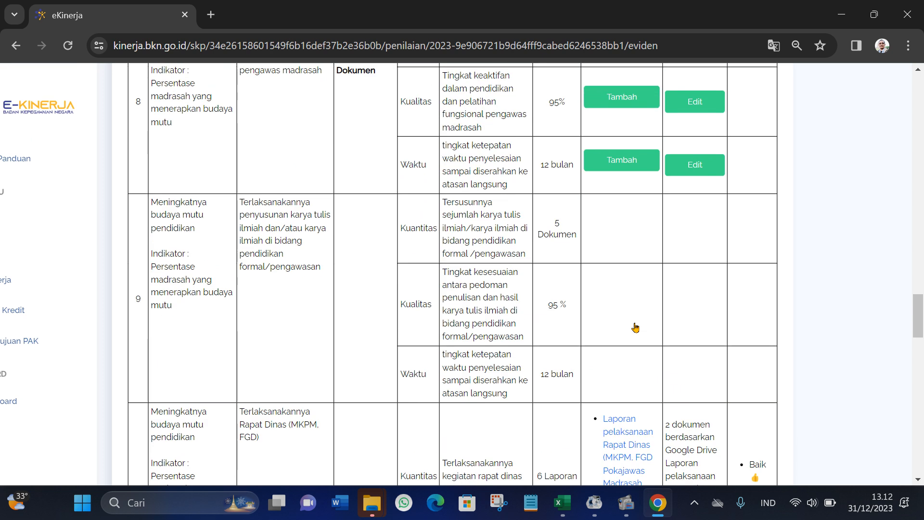
scroll(635, 327, up, 1)
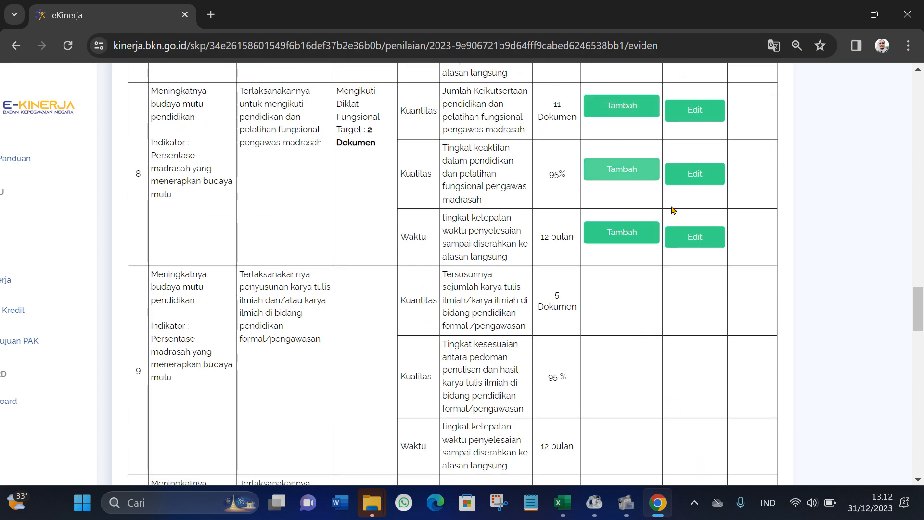
scroll(706, 287, down, 1)
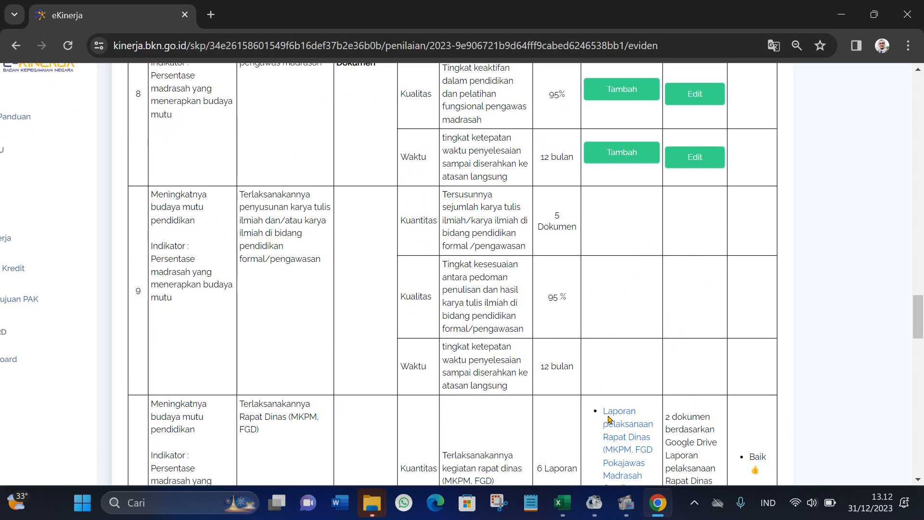
scroll(629, 356, up, 10)
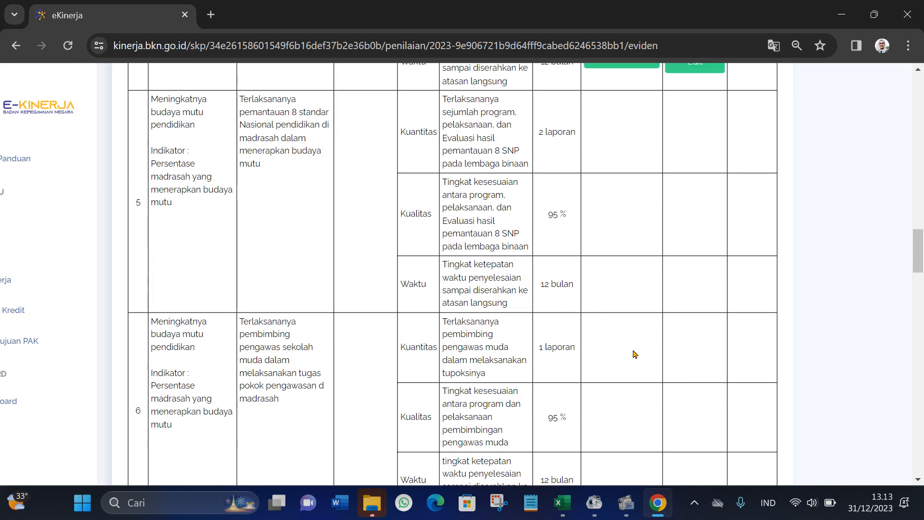
scroll(634, 354, up, 10)
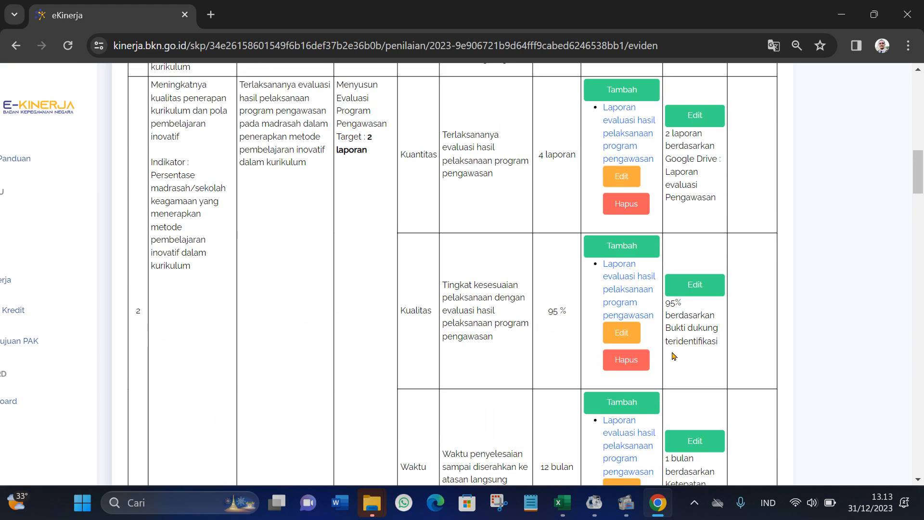
scroll(673, 355, up, 4)
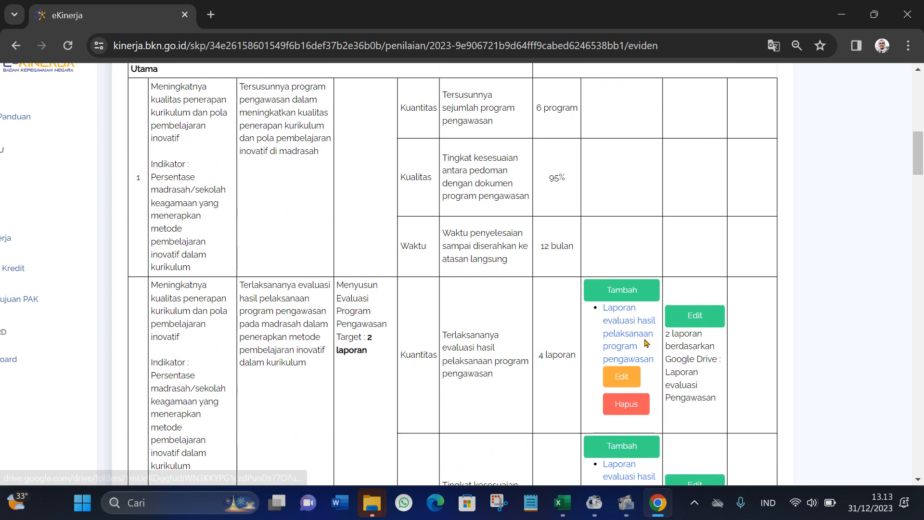
scroll(646, 343, down, 4)
scroll(646, 343, up, 2)
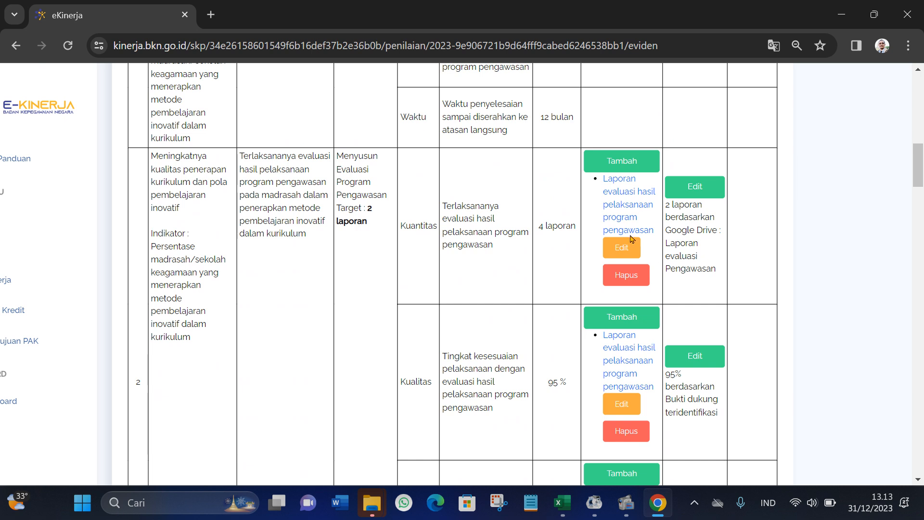
scroll(608, 245, up, 7)
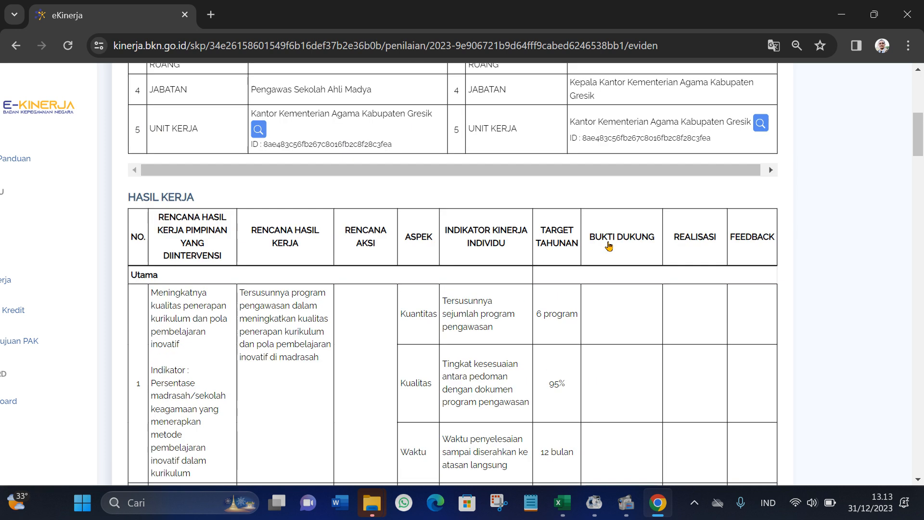
scroll(609, 245, up, 8)
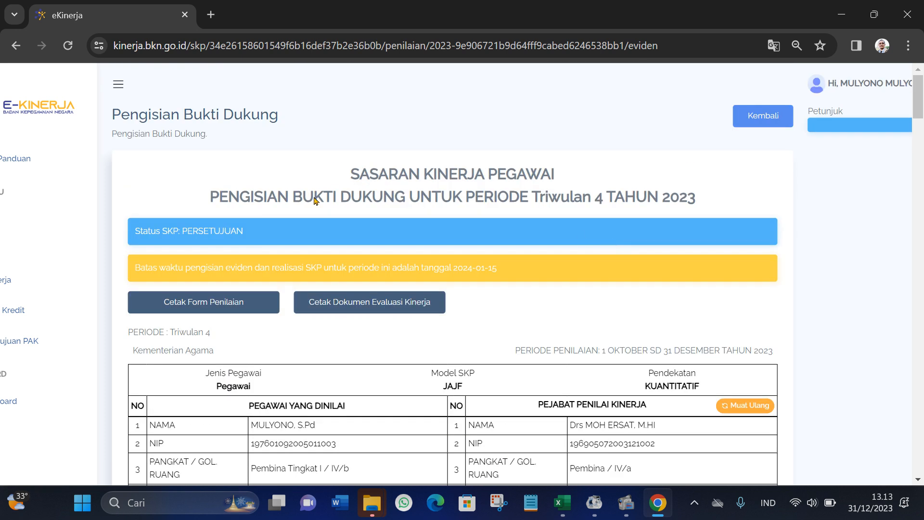
Return to the 2023 Penilaian SKP period list and open the Feedback Perilaku of Triwulan 4.
click(15, 46)
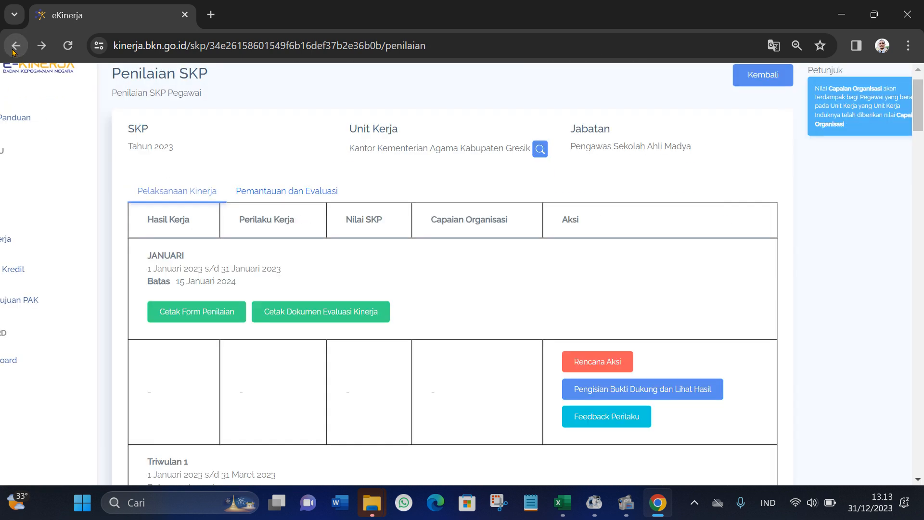
scroll(609, 281, down, 1)
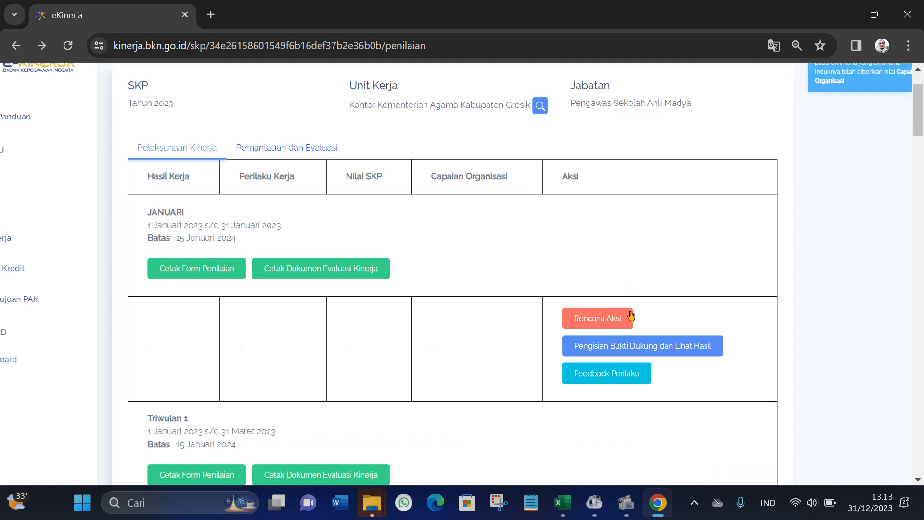
scroll(919, 453, down, 2)
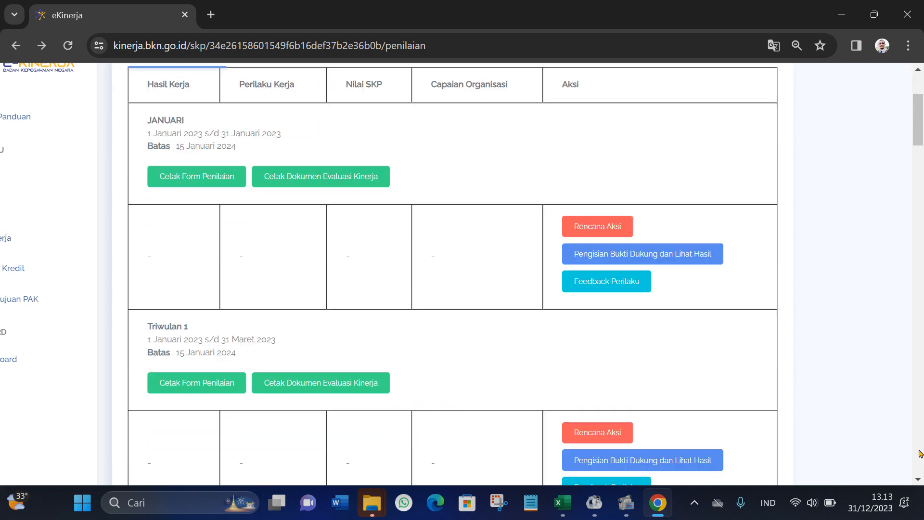
click(919, 460)
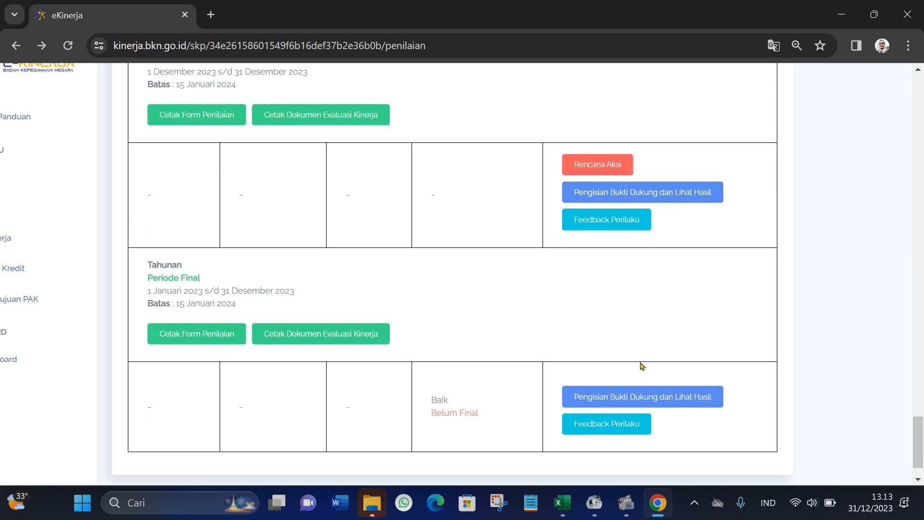
scroll(599, 293, up, 2)
scroll(598, 292, up, 14)
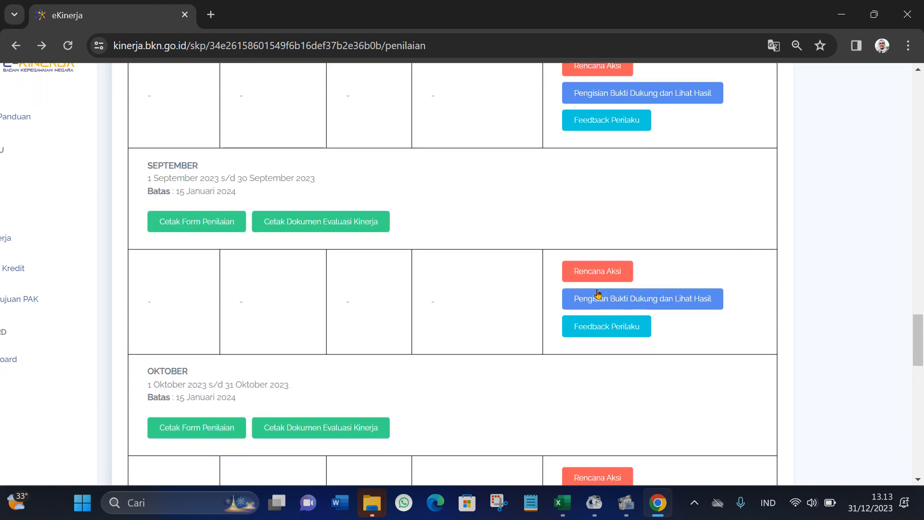
scroll(598, 297, down, 10)
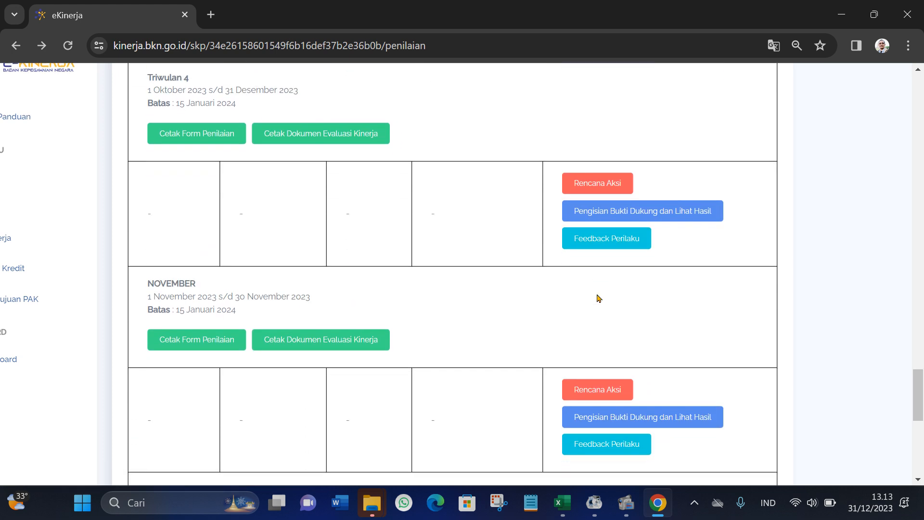
scroll(505, 197, up, 2)
scroll(505, 197, up, 3)
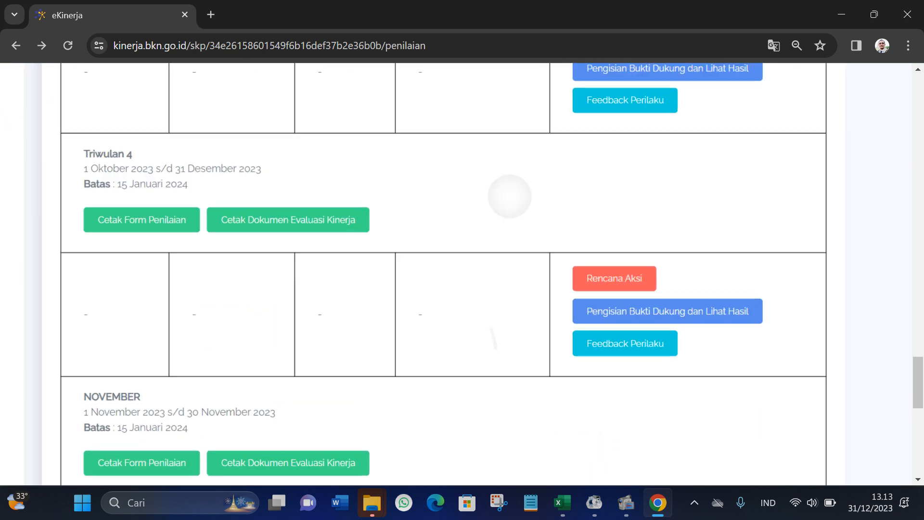
scroll(626, 185, down, 1)
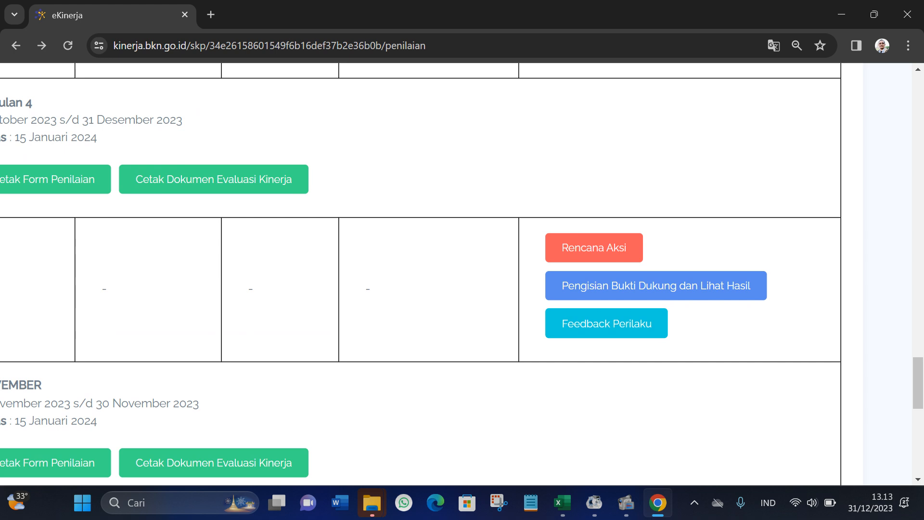
scroll(691, 272, up, 3)
scroll(711, 298, up, 3)
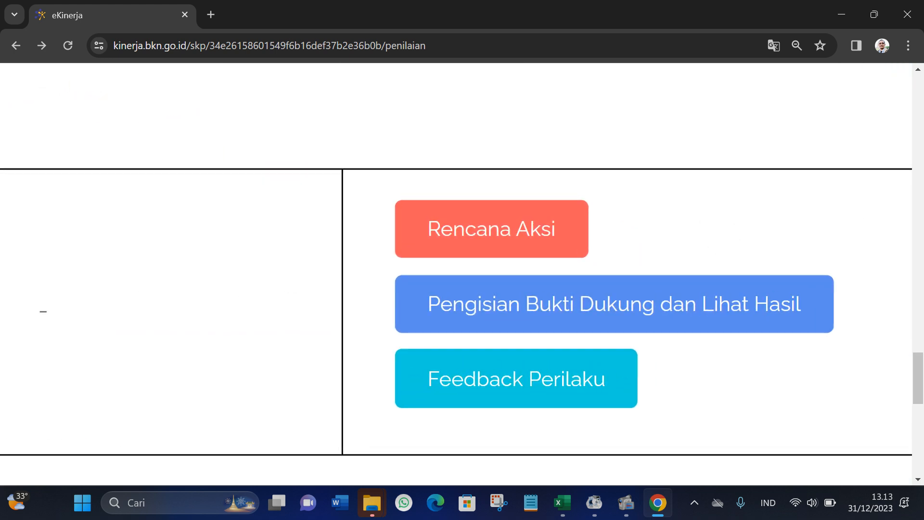
scroll(456, 303, right, 1)
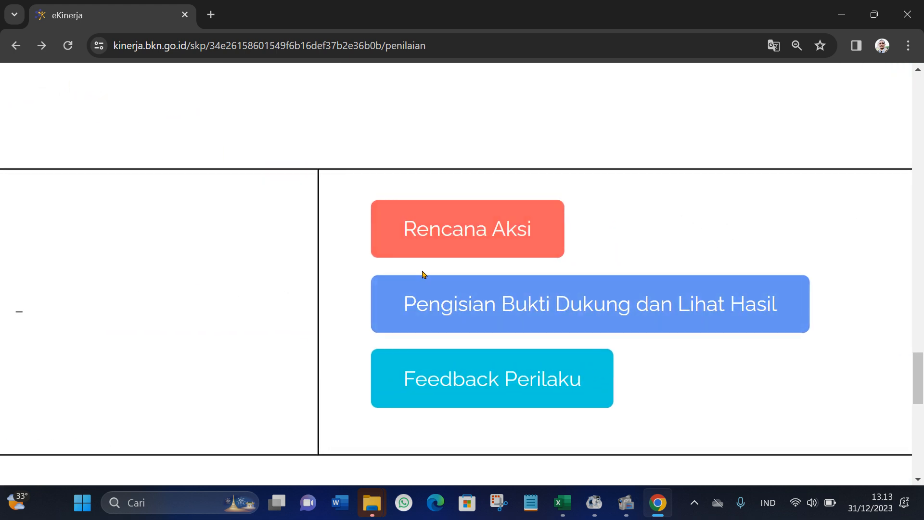
click(499, 388)
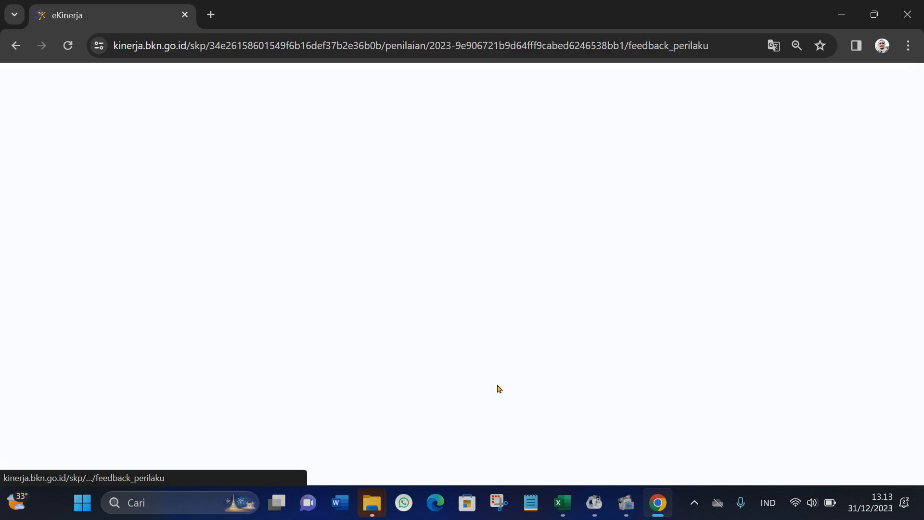